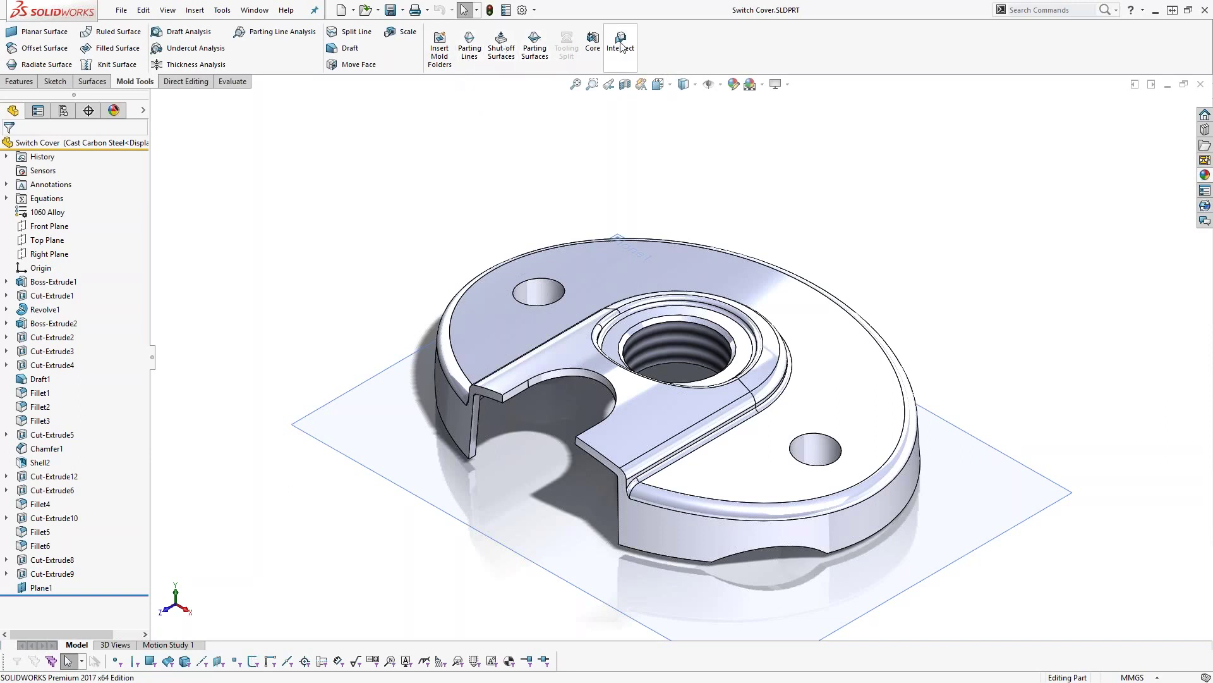
# - Run a draft analysis relative to Plane1 at 3° and inspect the draft angles on the centre hole and outer wall
pyautogui.click(185, 33)
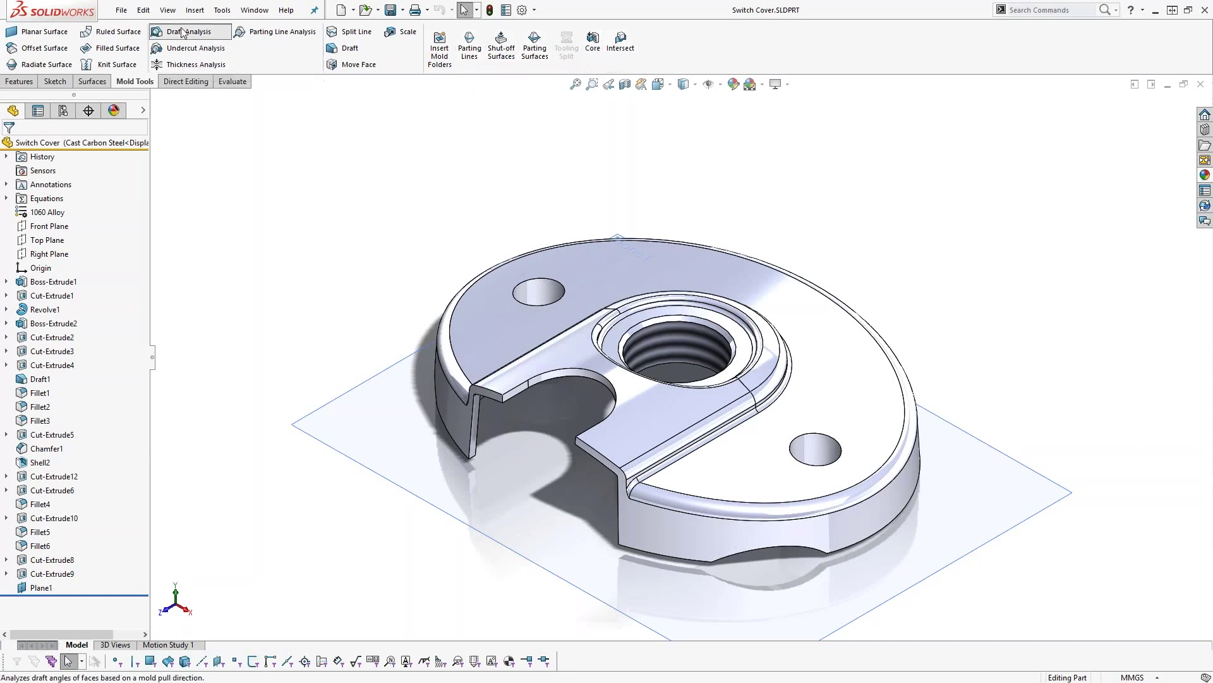
pyautogui.click(378, 364)
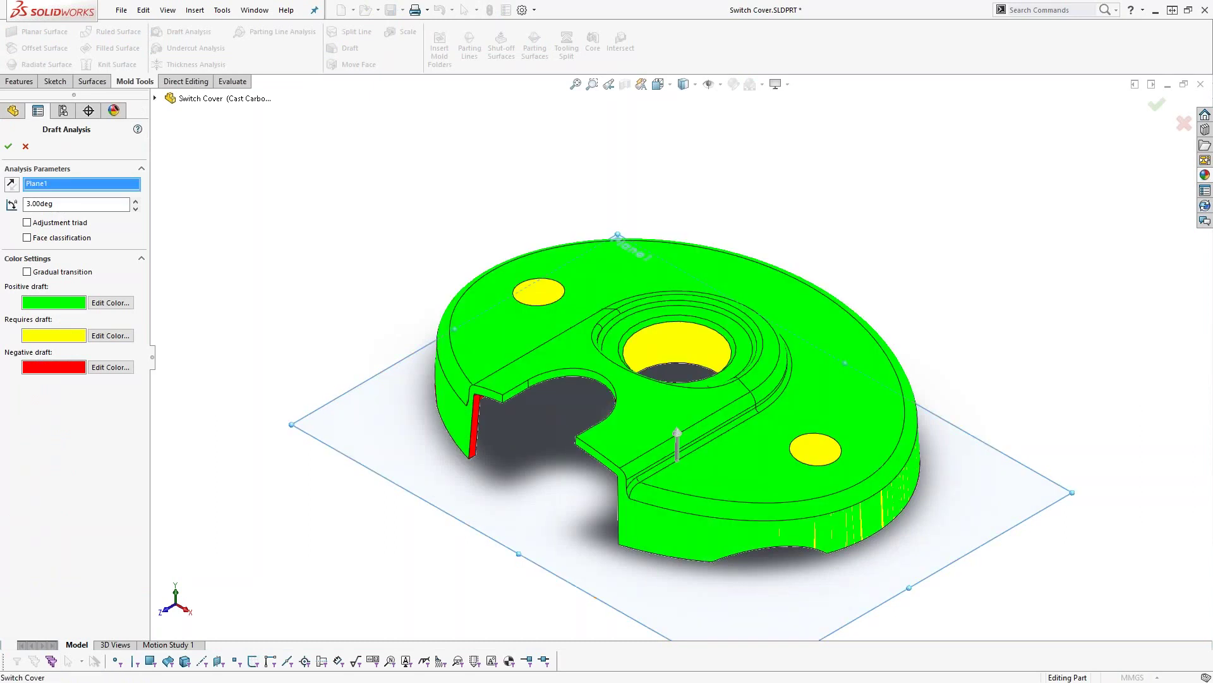
pyautogui.moveTo(349, 290)
pyautogui.mouseDown(button='middle')
pyautogui.moveTo(385, 214)
pyautogui.moveTo(360, 233)
pyautogui.moveTo(342, 296)
pyautogui.mouseUp(button='middle')
pyautogui.moveTo(670, 351)
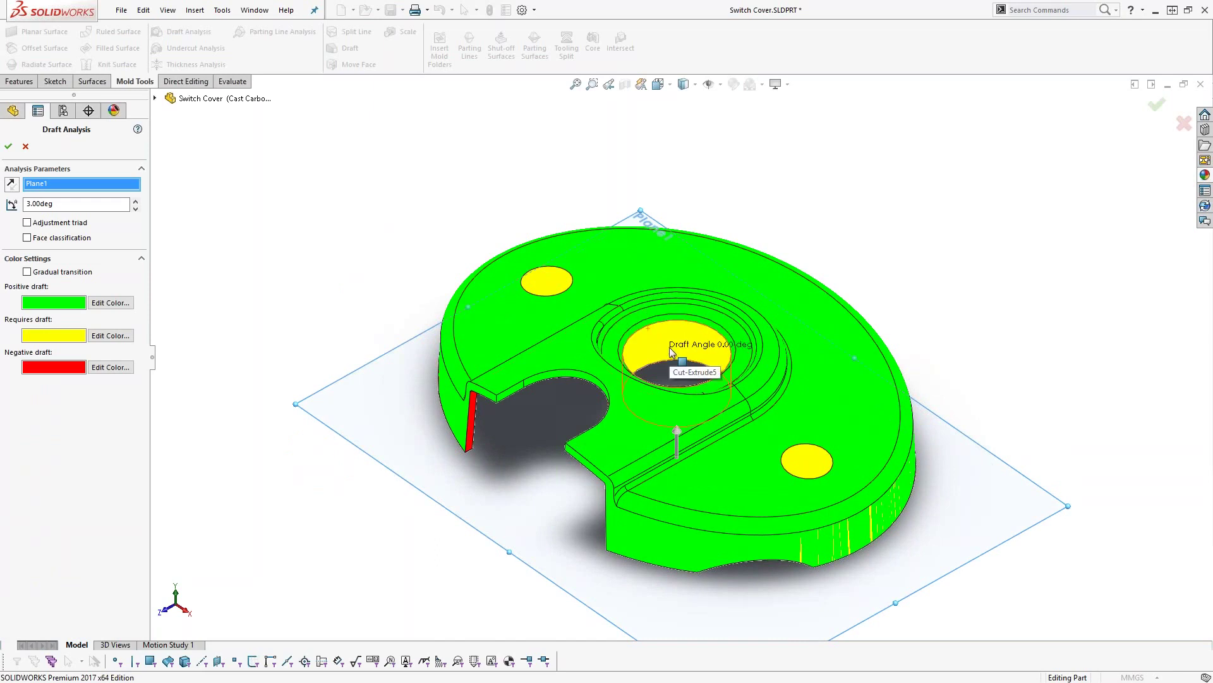
pyautogui.moveTo(763, 526)
pyautogui.click(25, 147)
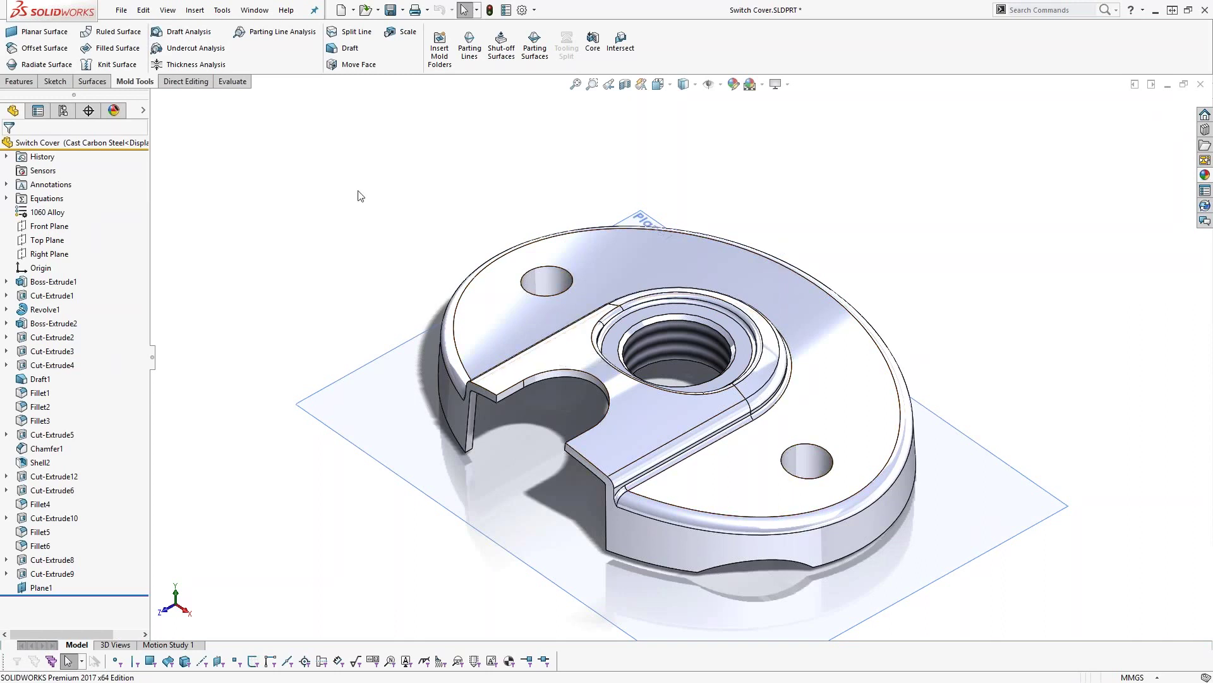
# - Create a parting line around the cover's lower rim using Plane1 as the pull direction and a 1° draft angle
pyautogui.moveTo(394, 237); pyautogui.dragTo(412, 179, button='middle')
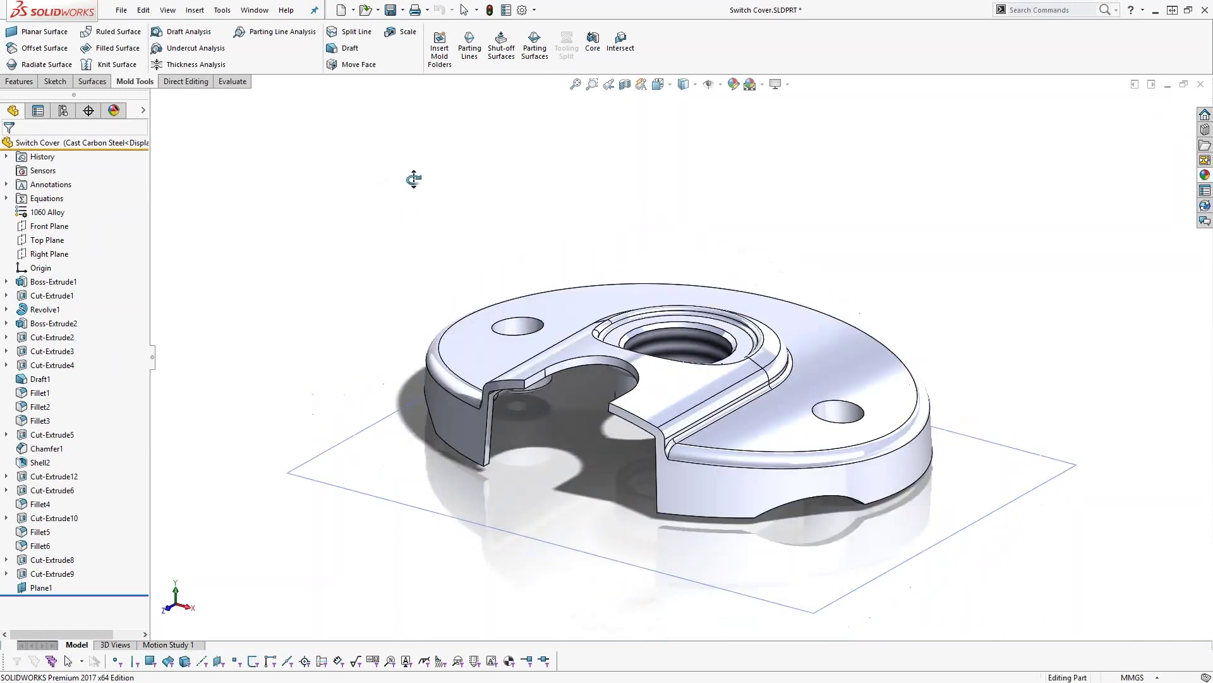
pyautogui.click(470, 54)
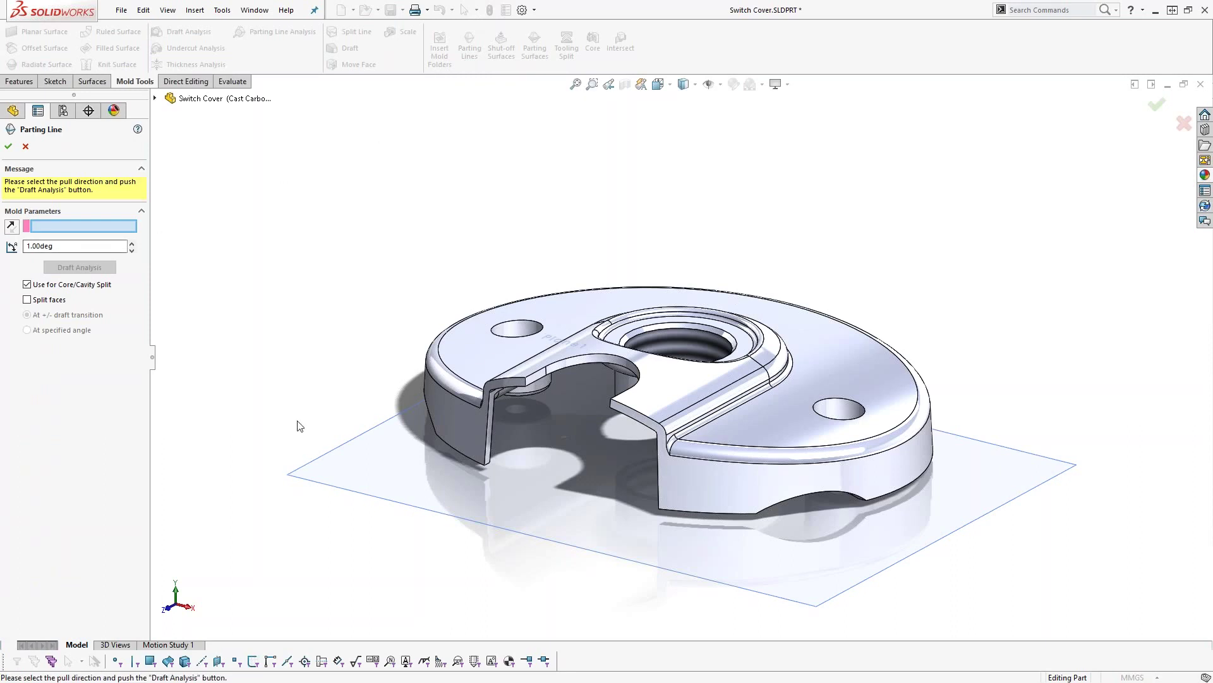
pyautogui.click(395, 469)
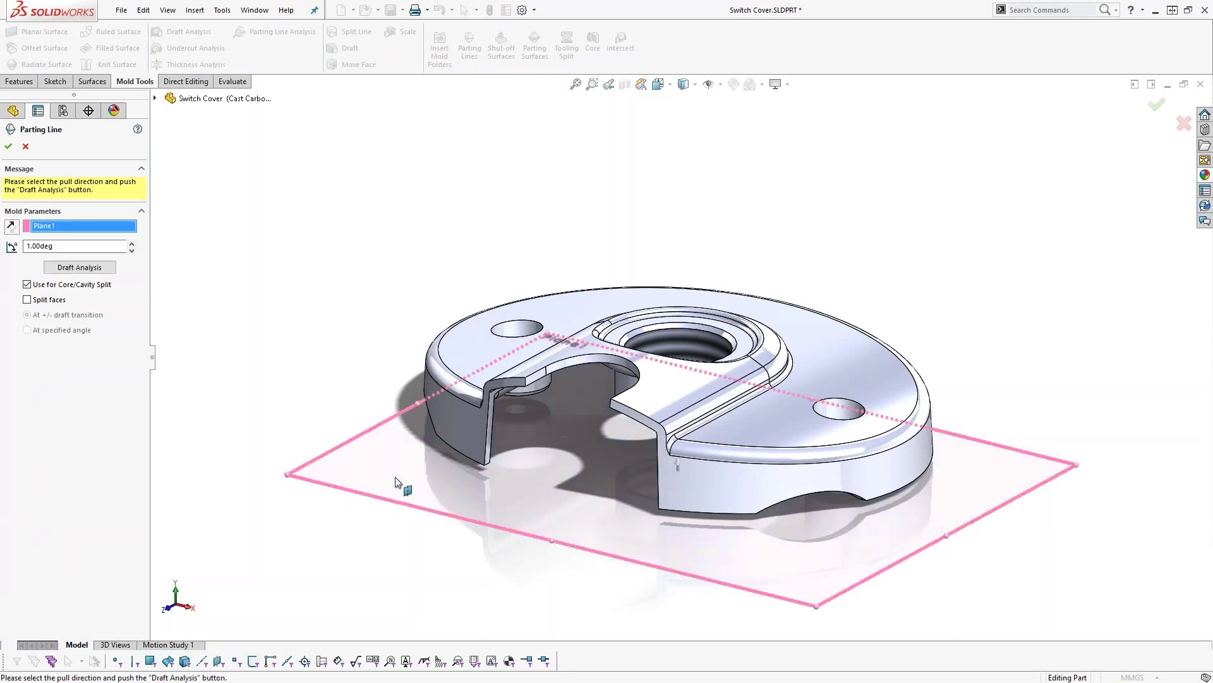
pyautogui.click(85, 268)
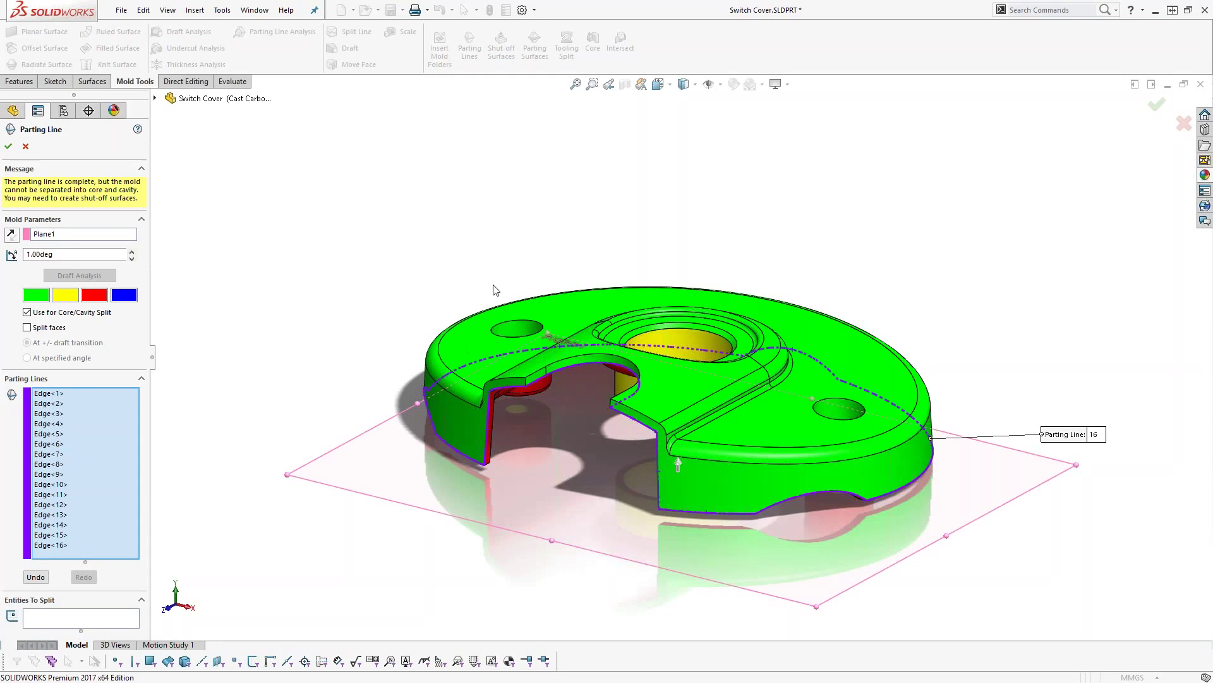
pyautogui.moveTo(371, 279); pyautogui.dragTo(377, 306, button='middle')
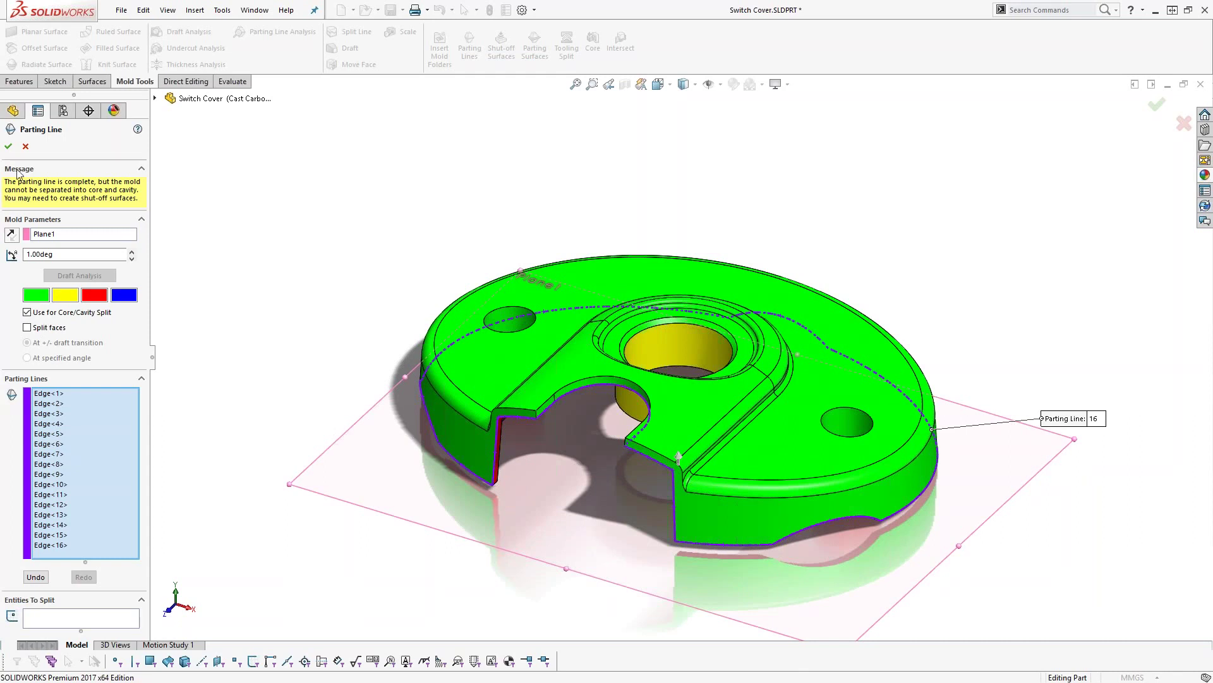
pyautogui.click(8, 147)
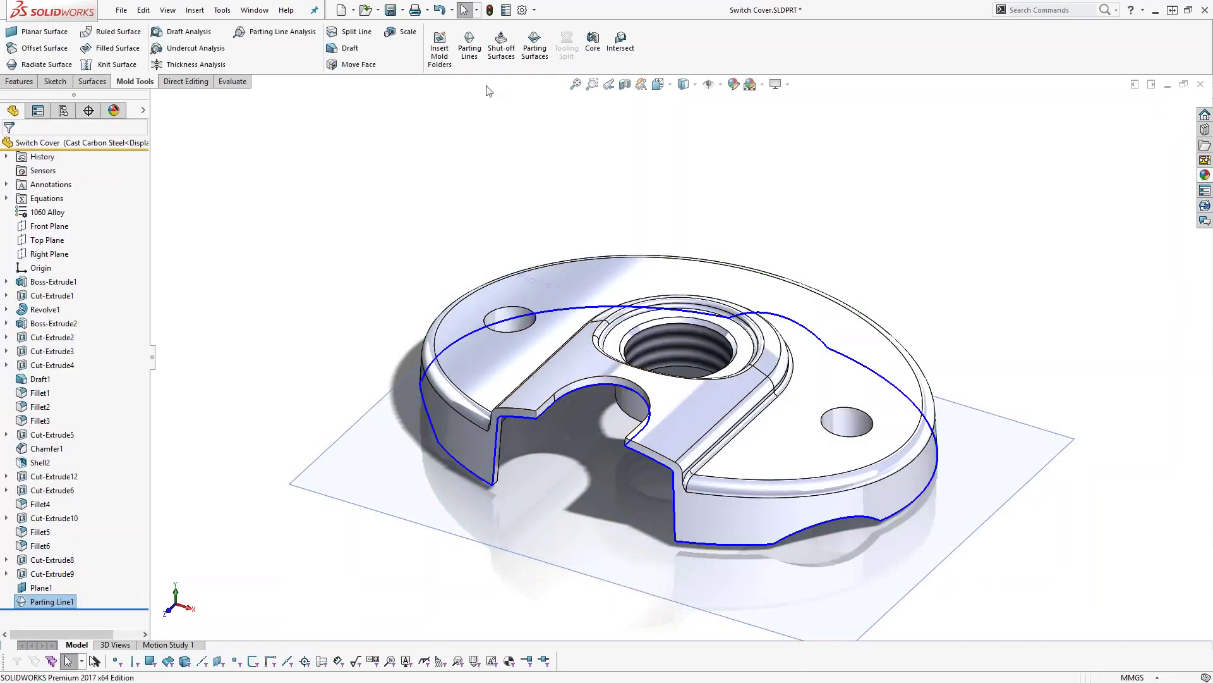
# - Try to create shut-off surfaces for the cover's holes
pyautogui.moveTo(430, 190); pyautogui.dragTo(438, 244, button='middle')
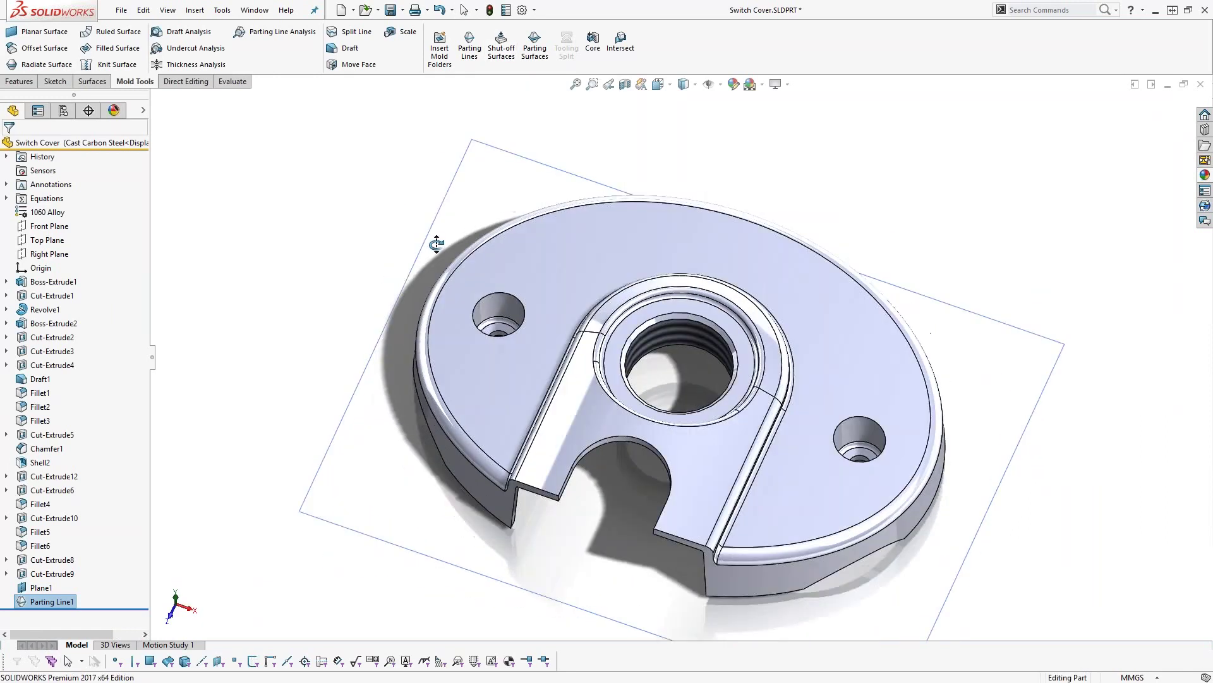
pyautogui.click(502, 50)
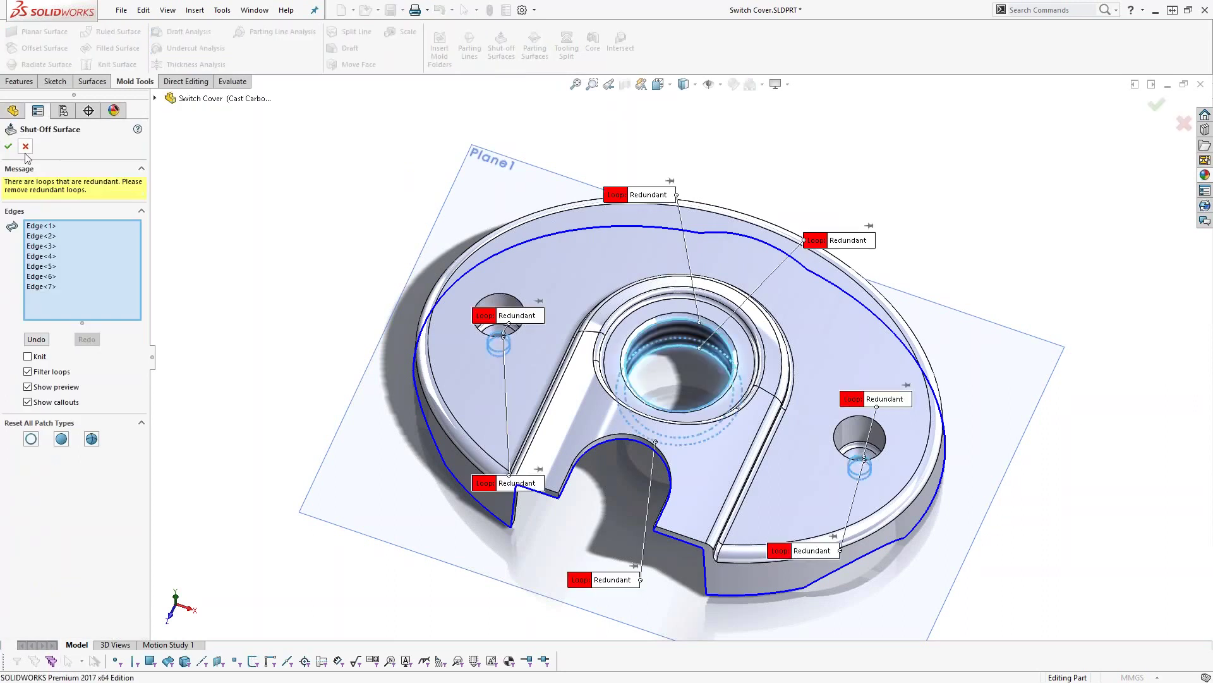
pyautogui.click(25, 148)
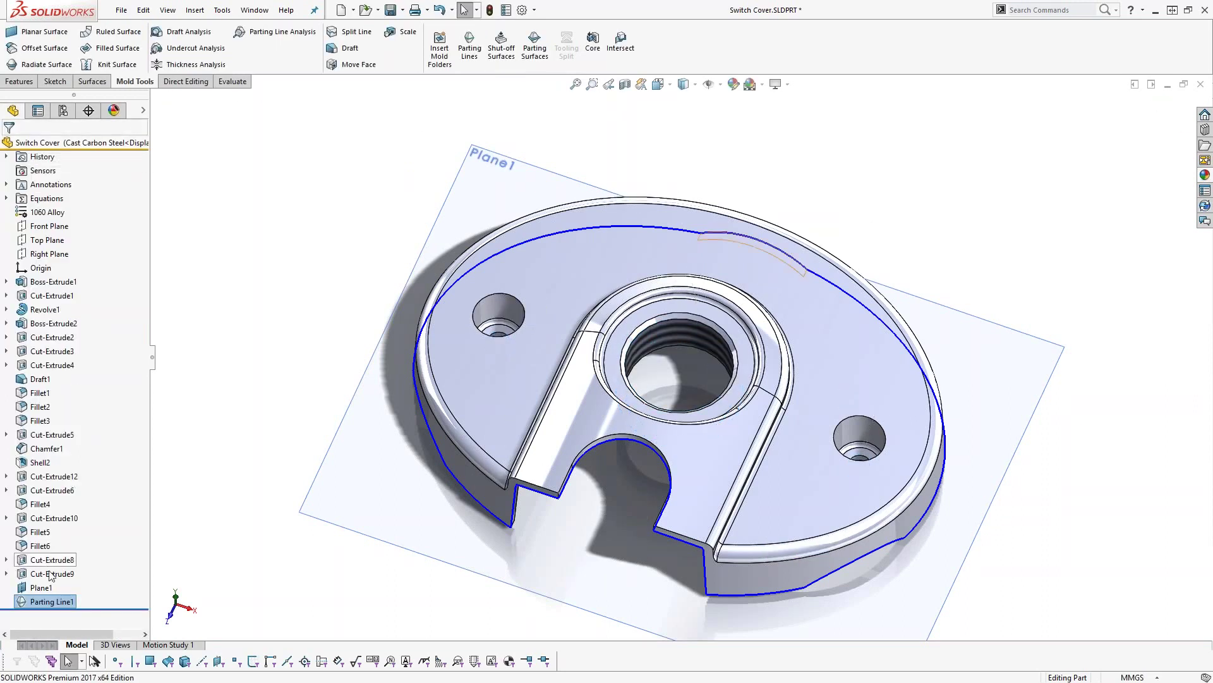
# - Reopen the parting line's definition, check its draft colours and rim edges, and accept it
pyautogui.rightClick(55, 597)
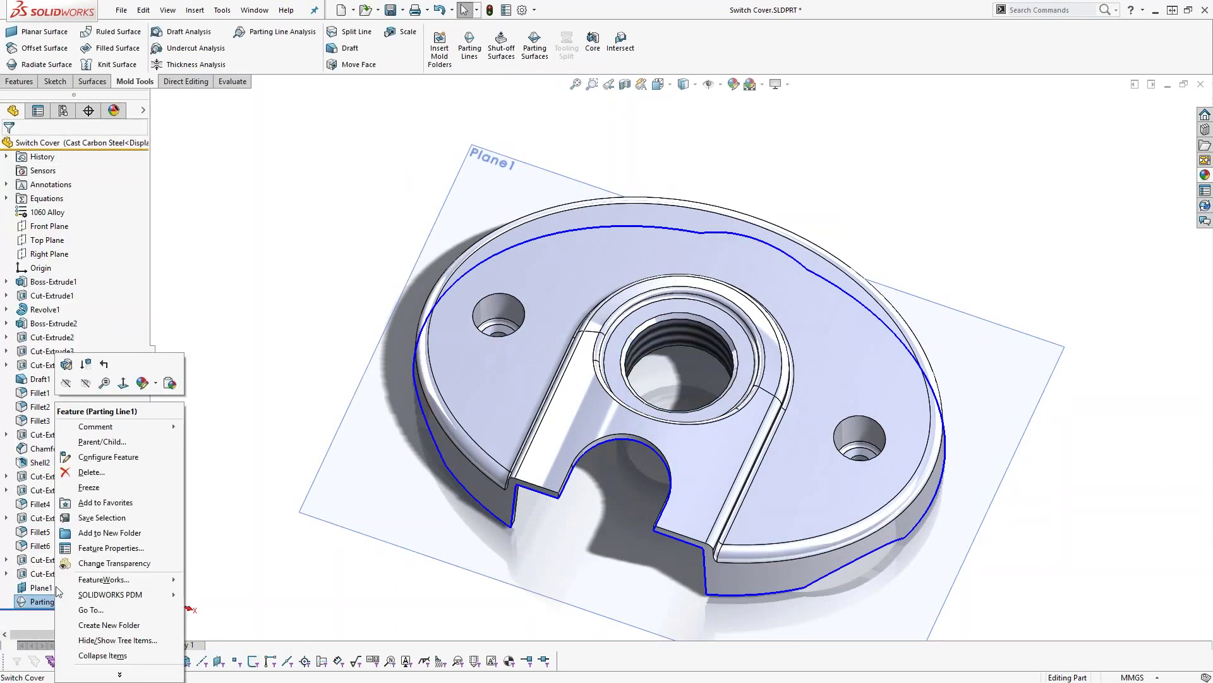
pyautogui.click(67, 364)
pyautogui.moveTo(263, 387); pyautogui.dragTo(253, 253, button='middle')
pyautogui.click(9, 147)
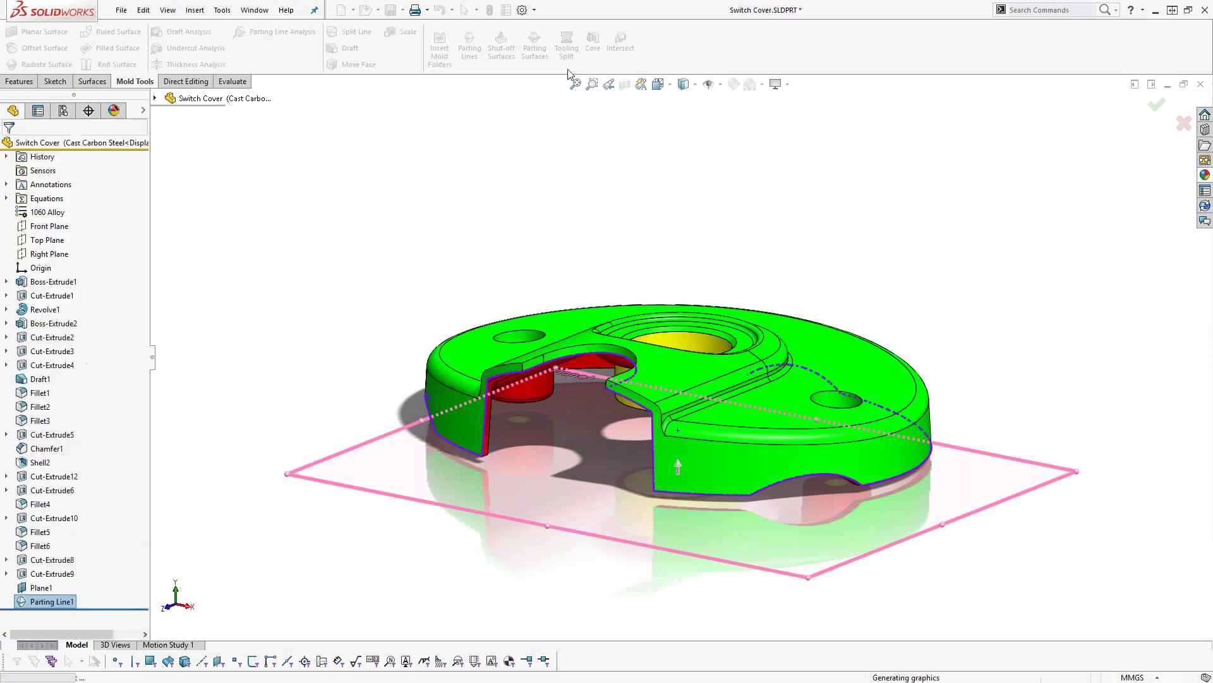
# - Try the shut-off surfaces once more from the edited parting line and delete that parting line
pyautogui.click(492, 51)
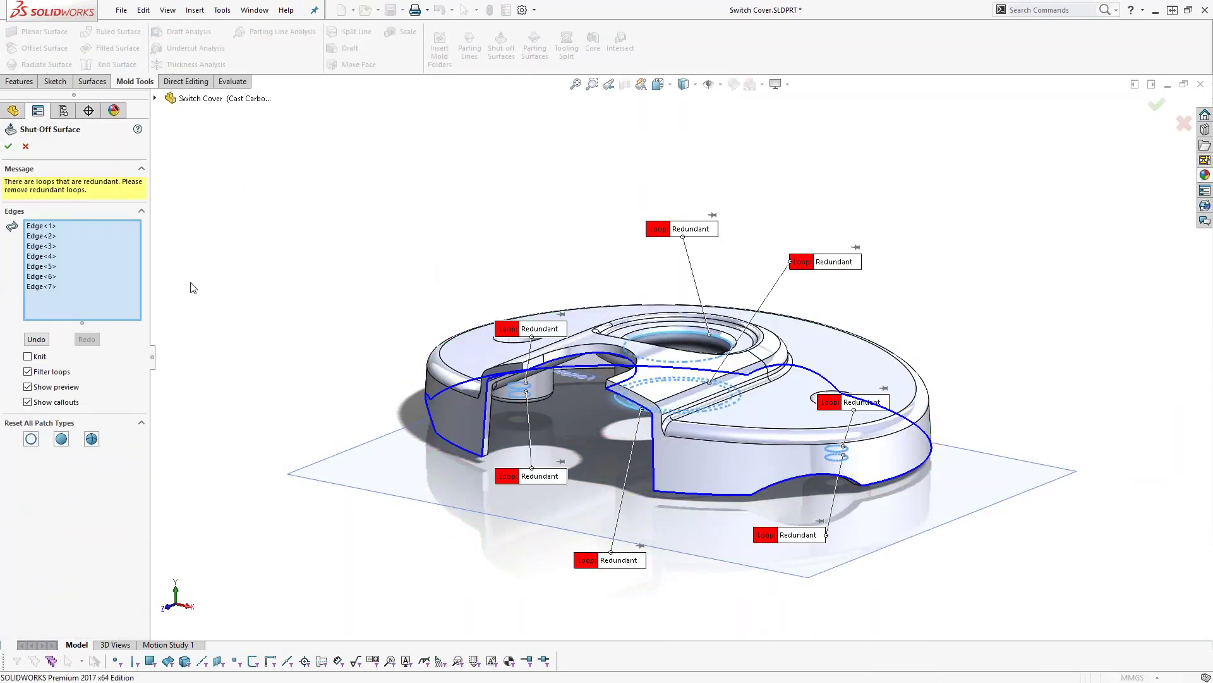
pyautogui.click(25, 146)
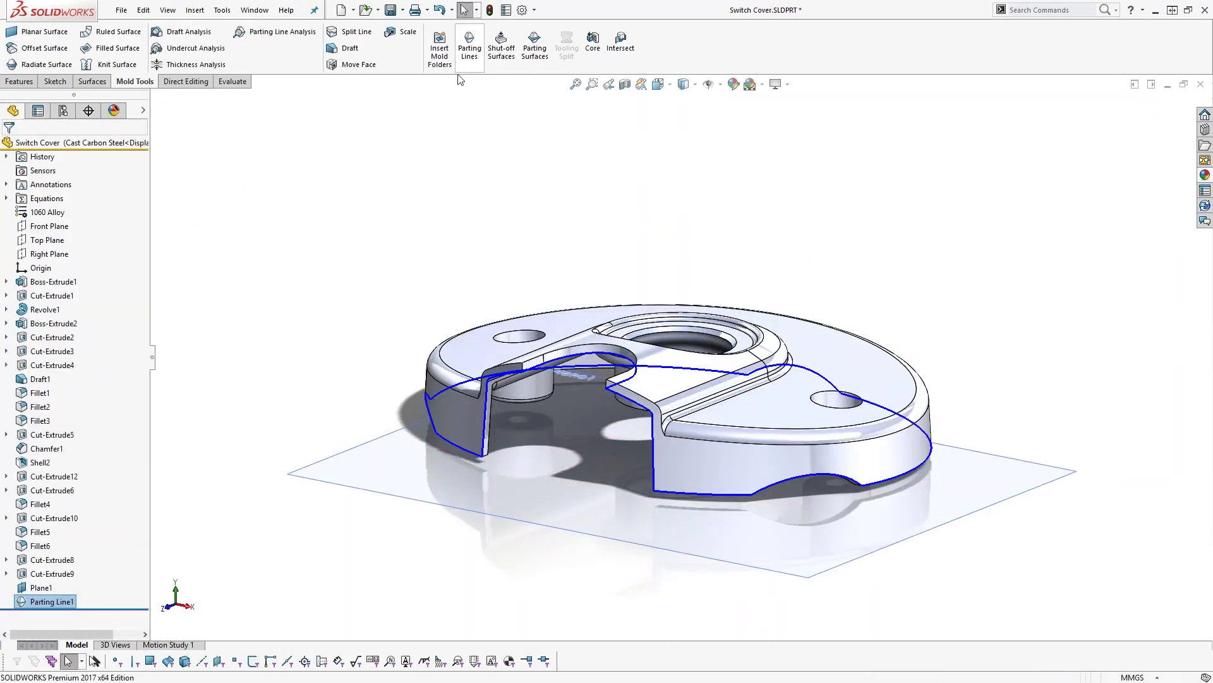
pyautogui.rightClick(57, 601)
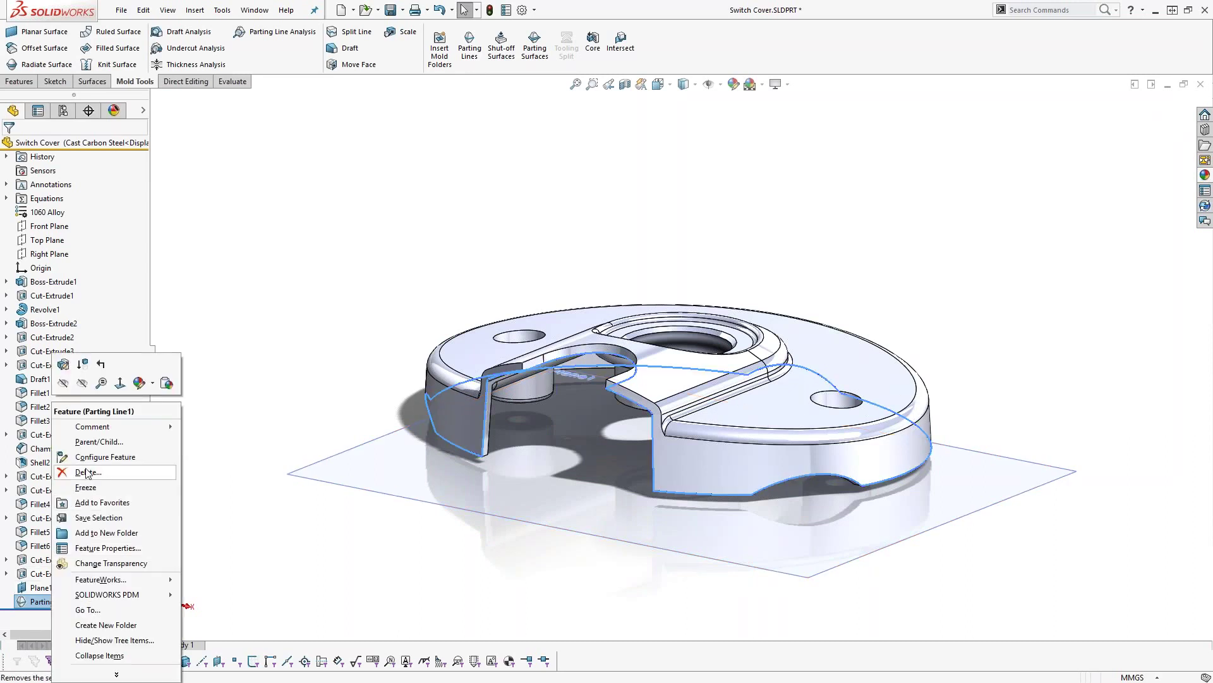
pyautogui.click(95, 475)
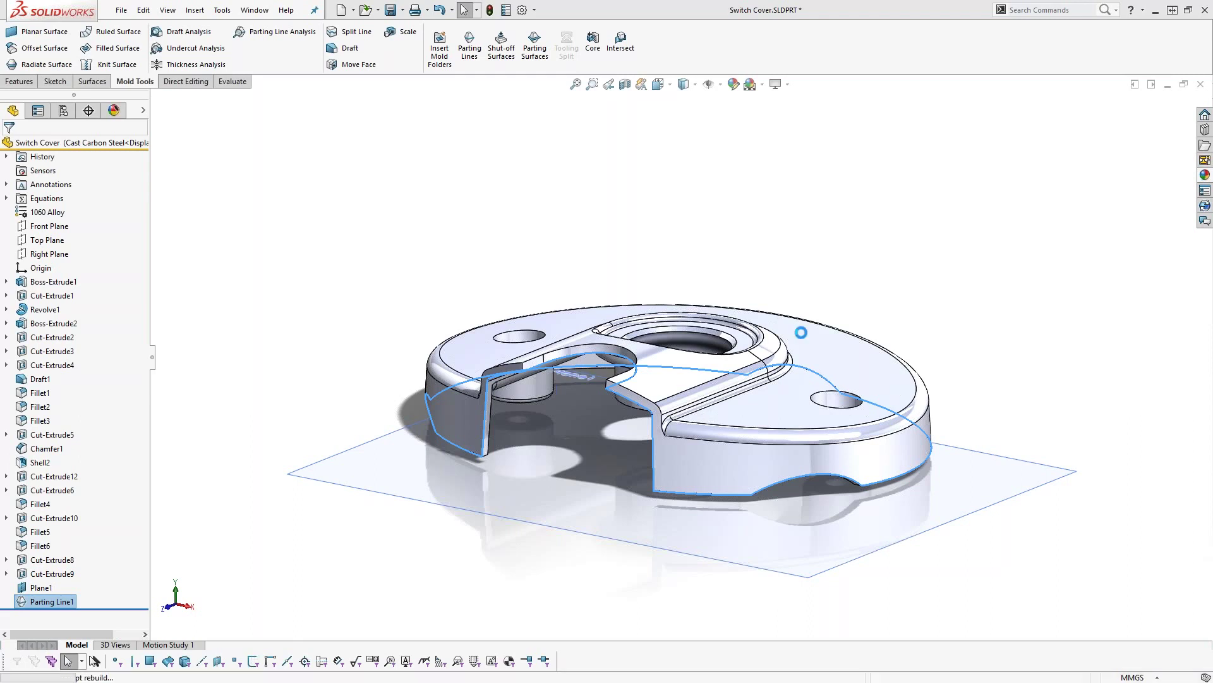
# - Create a parting line with Plane1 as the pull direction and 1° draft, enabled for the core/cavity split
pyautogui.click(469, 45)
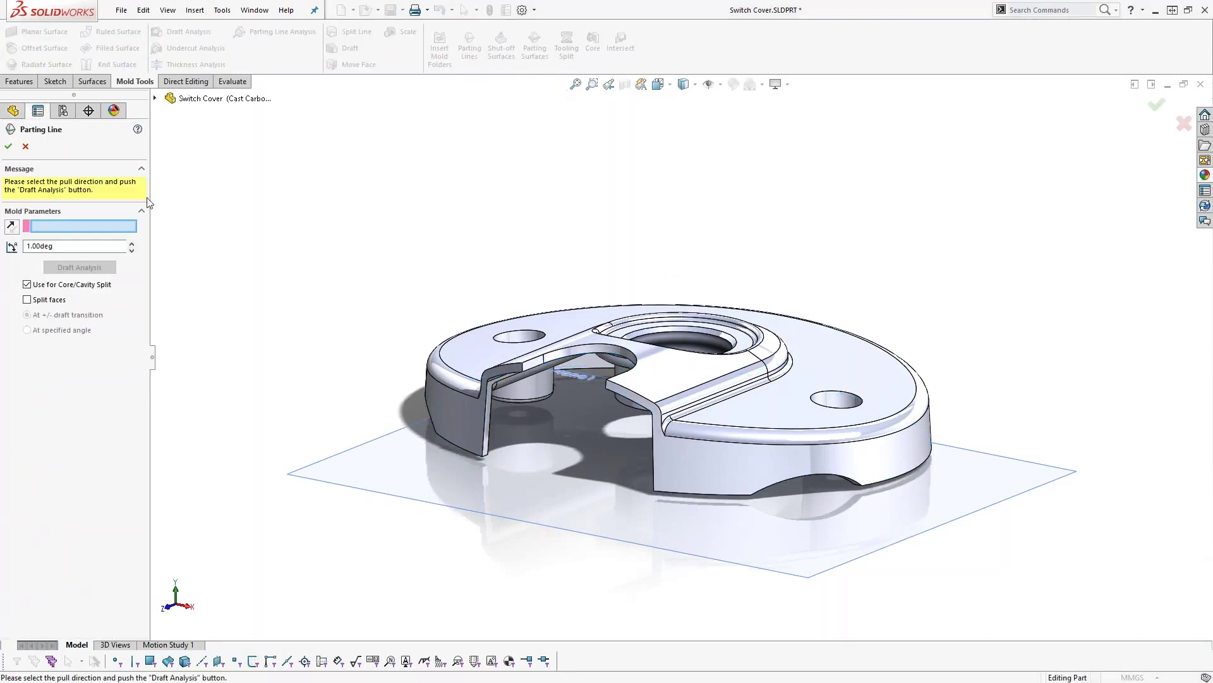
pyautogui.click(112, 268)
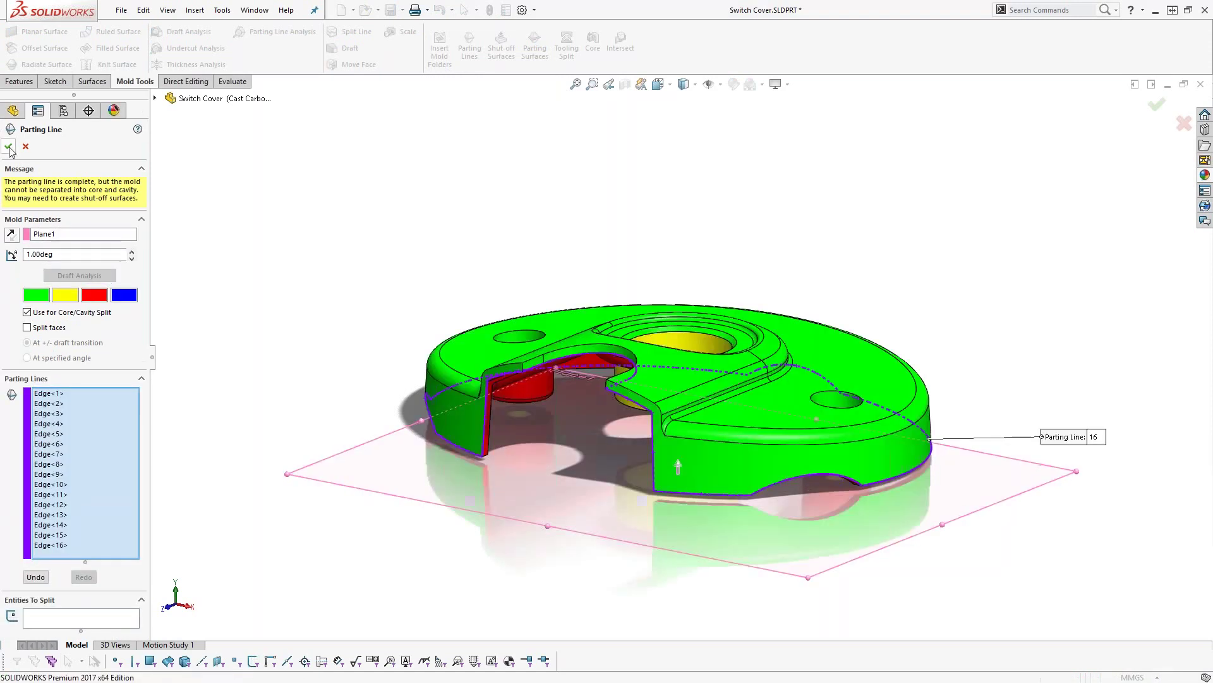
pyautogui.click(9, 146)
# - Create contact-type shut-off surfaces over the threaded centre hole and the two screw holes
pyautogui.click(501, 46)
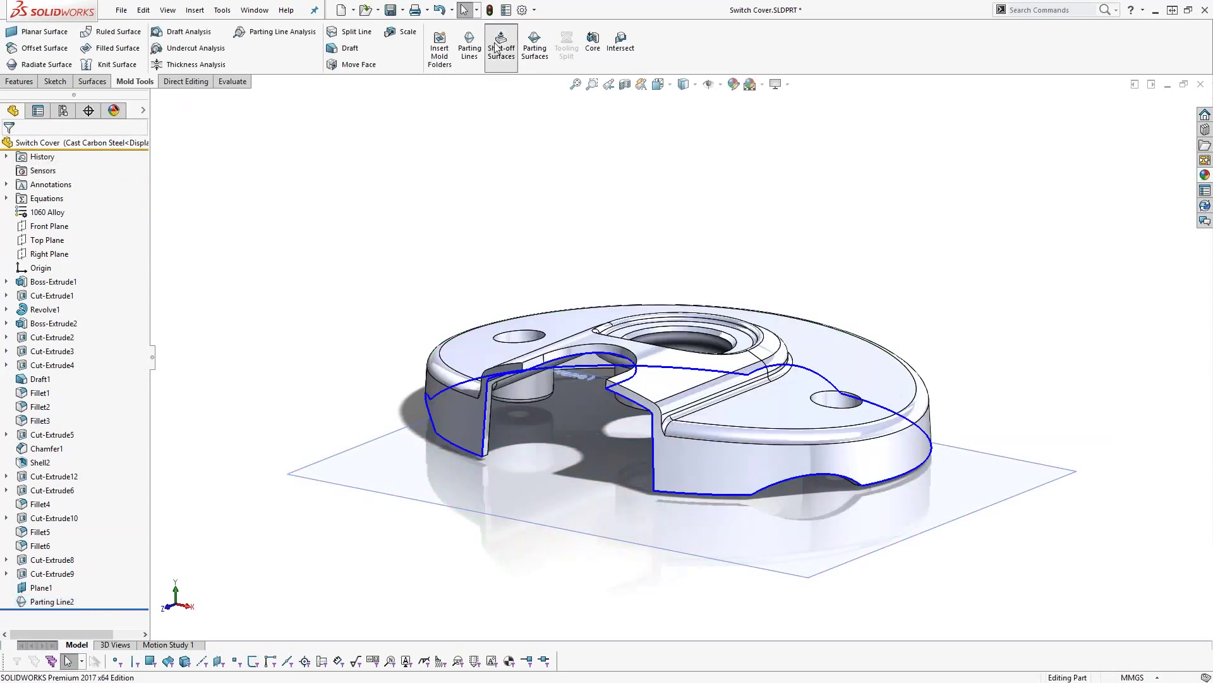
pyautogui.moveTo(379, 187); pyautogui.dragTo(384, 248, button='middle')
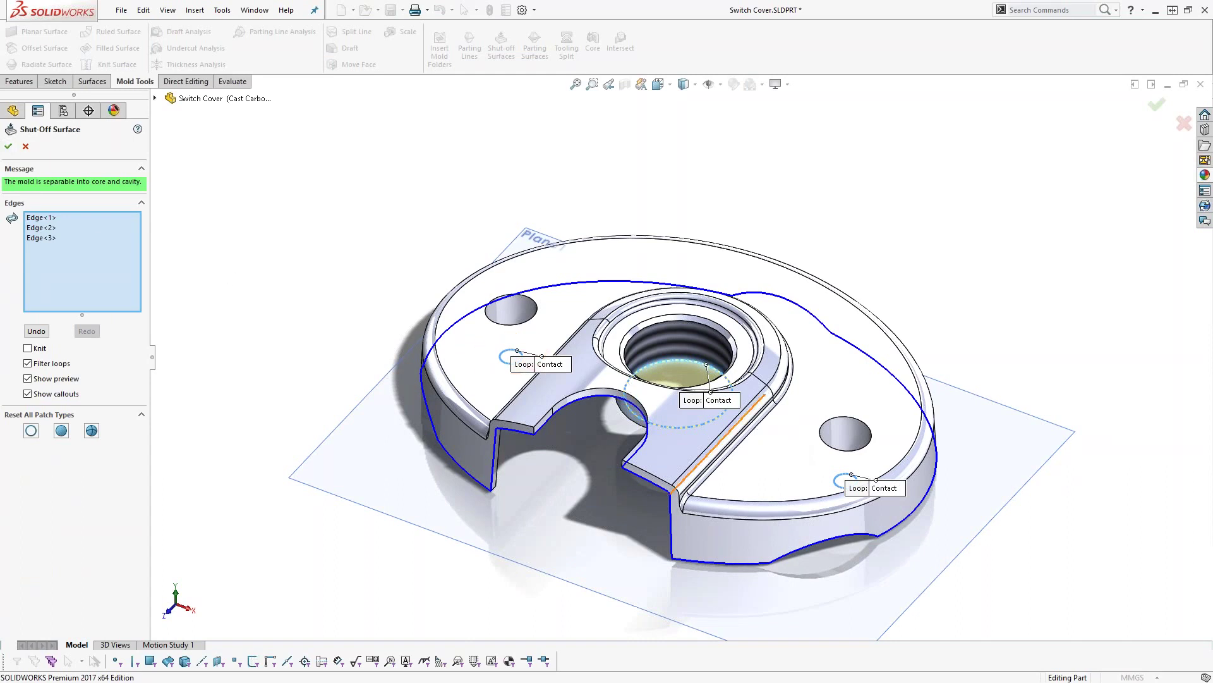
pyautogui.moveTo(436, 182); pyautogui.dragTo(392, 205, button='middle')
pyautogui.press('Return')
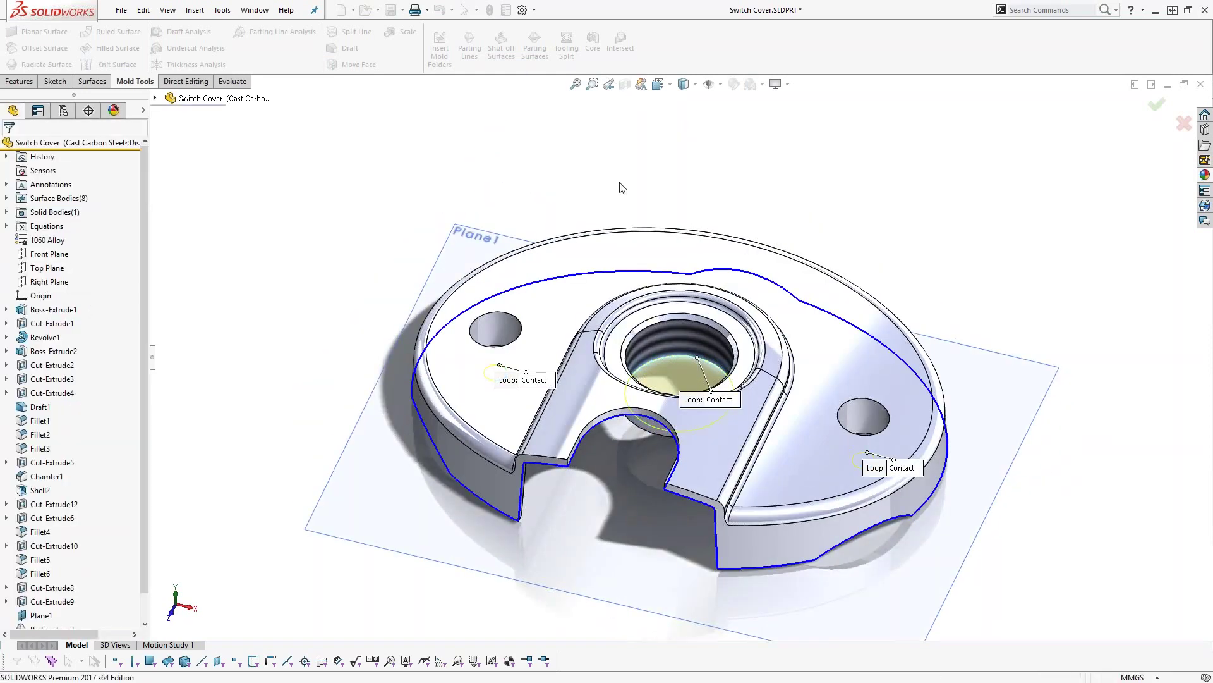
# - Start a knitted parting surface perpendicular to pull from the parting line, using manual mode
pyautogui.click(533, 48)
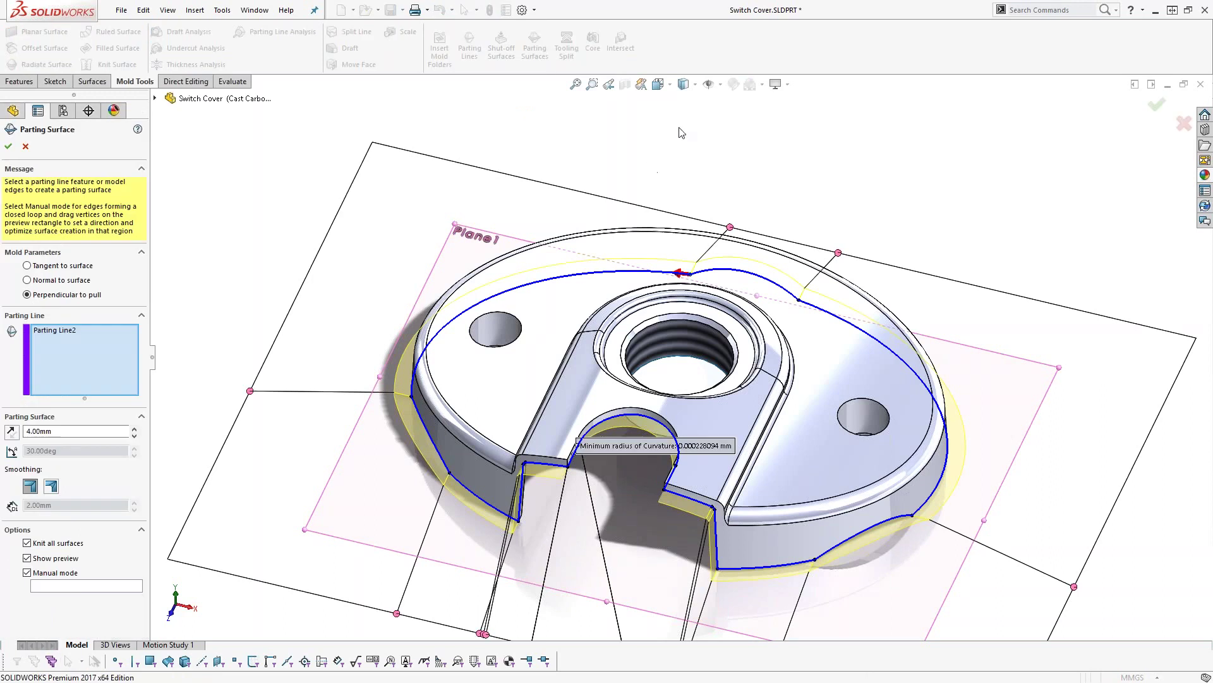
pyautogui.scroll(3, 683, 143)
pyautogui.scroll(-2, 785, 562)
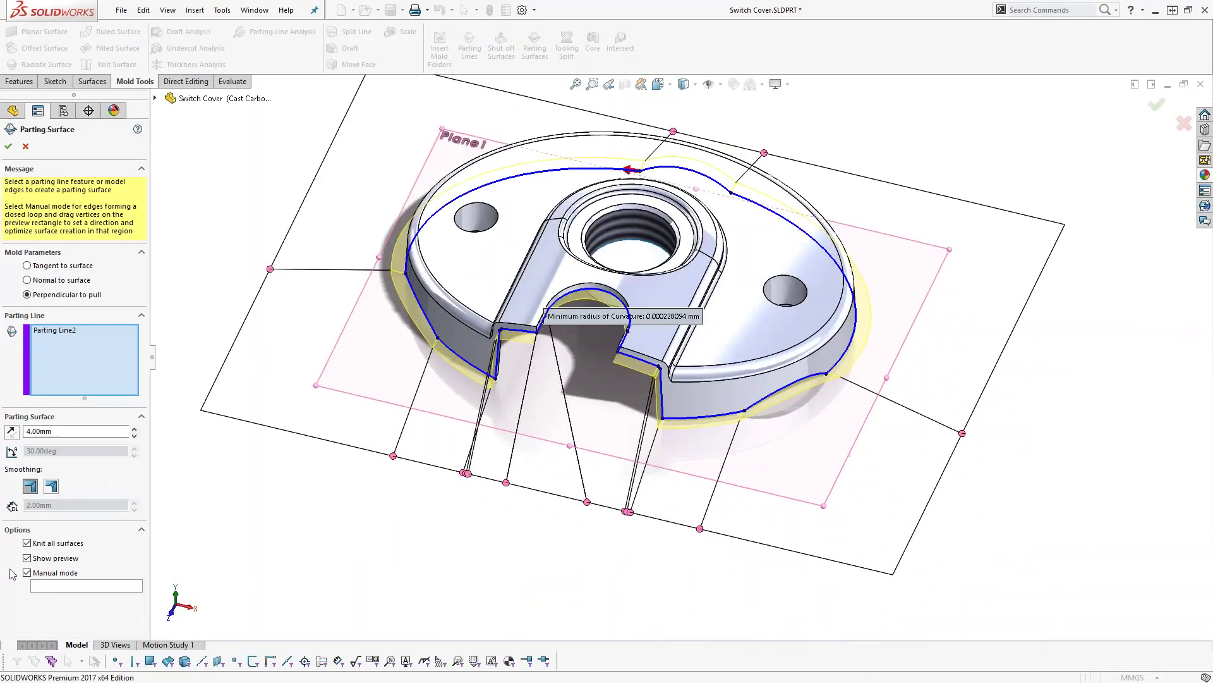
pyautogui.click(28, 573)
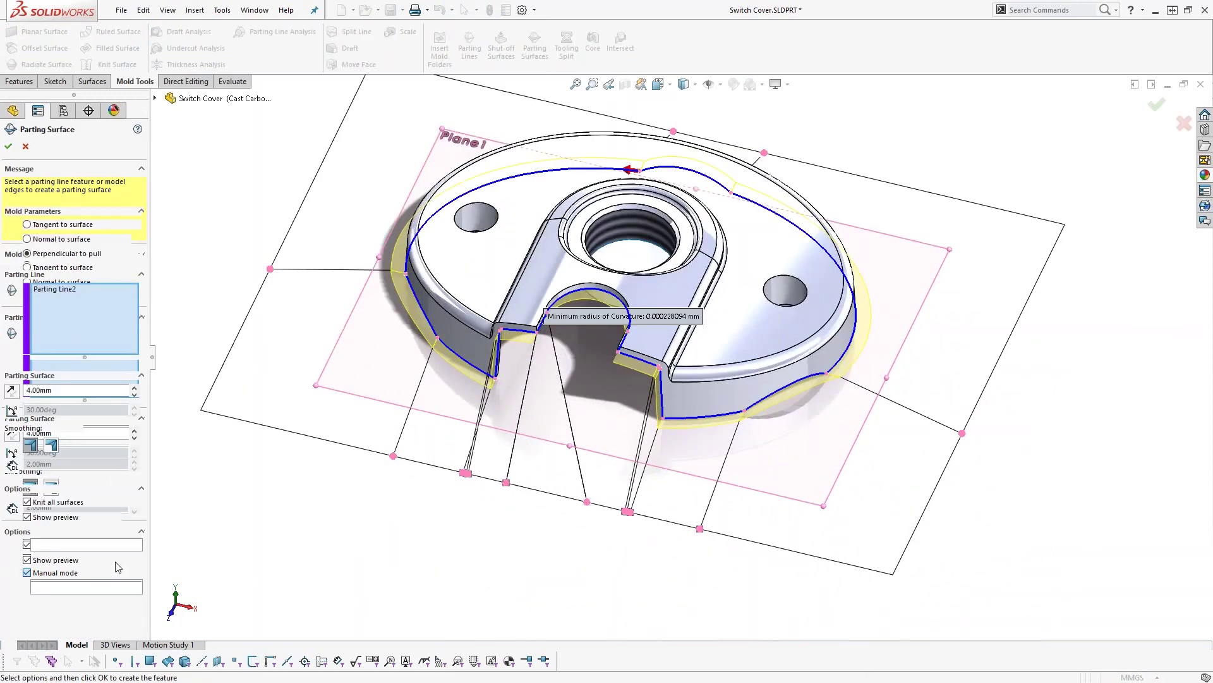
# - Move the preview rectangle vertex tied to the near end of the rim's scallop onto the rectangle's nearest corner
pyautogui.scroll(-5, 515, 319)
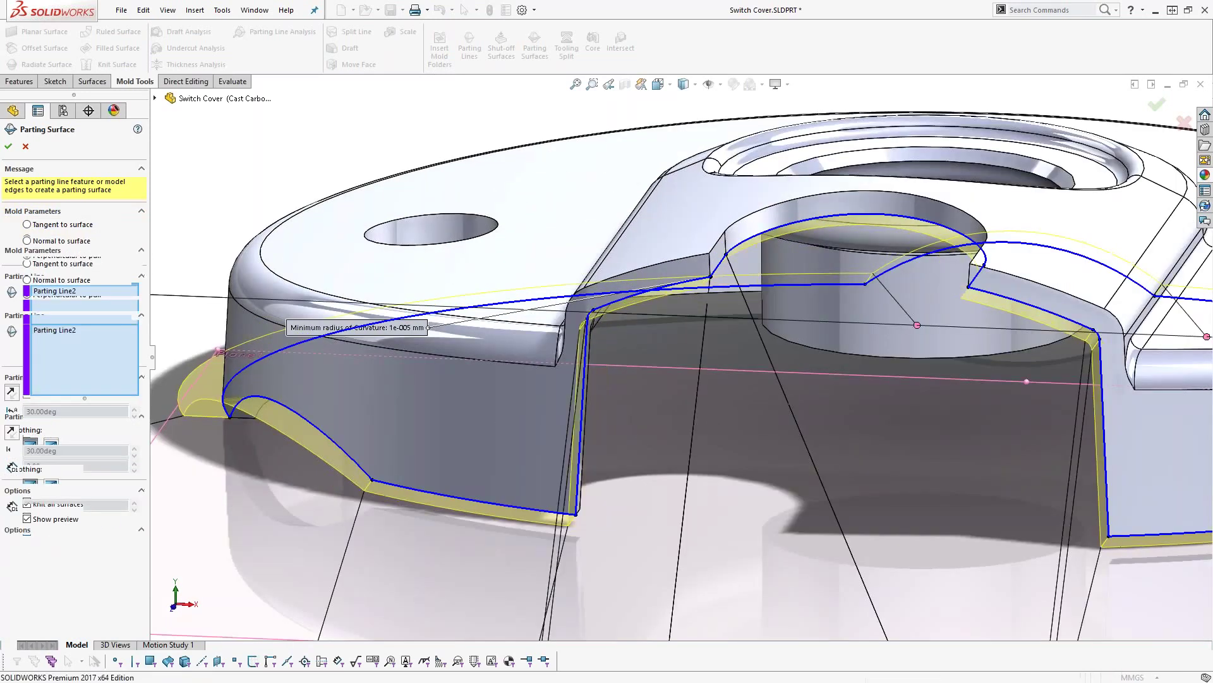
pyautogui.scroll(4, 661, 400)
pyautogui.moveTo(662, 399); pyautogui.dragTo(596, 488, button='middle')
pyautogui.scroll(3, 596, 487)
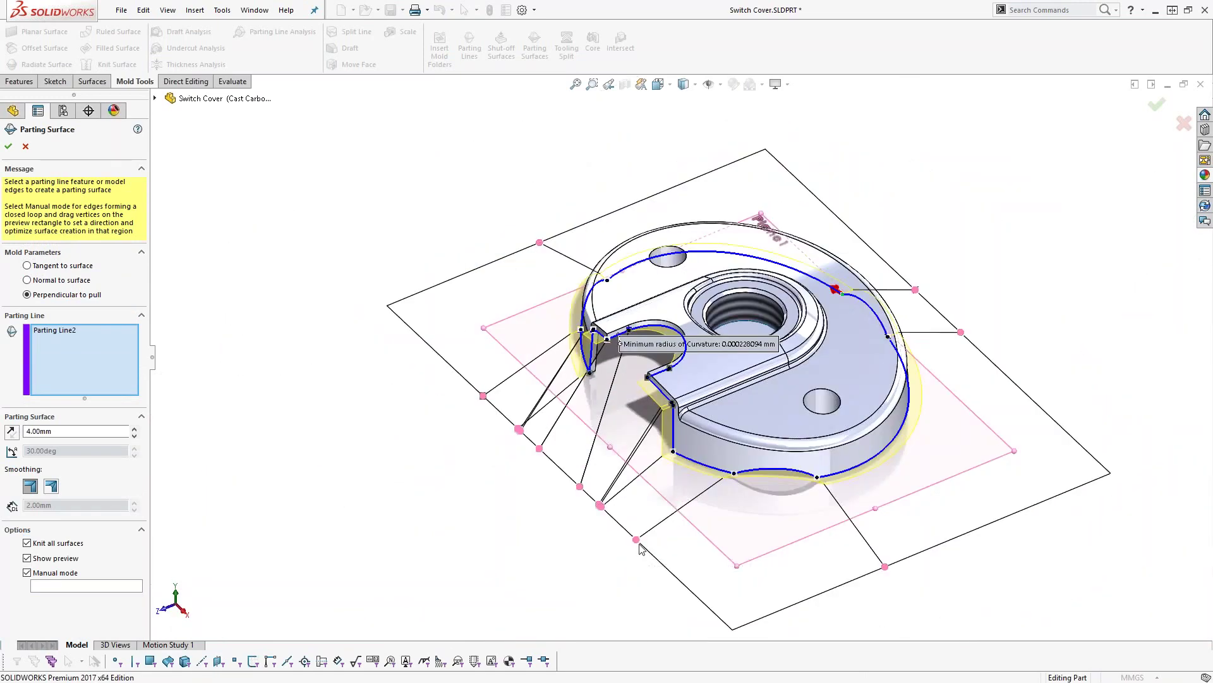
pyautogui.moveTo(636, 540); pyautogui.dragTo(739, 628)
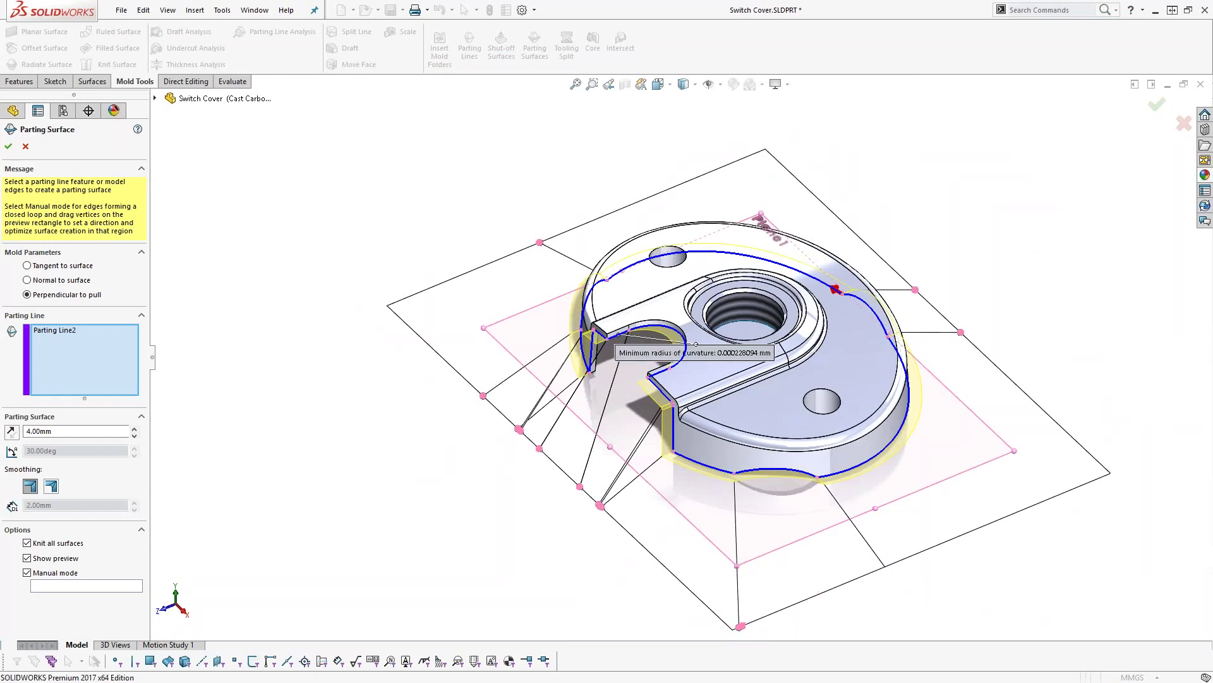
# - Set the parting surface distance to 15 mm
pyautogui.scroll(-1, 780, 490)
pyautogui.scroll(-1, 778, 493)
pyautogui.moveTo(778, 496); pyautogui.dragTo(354, 468, button='middle')
pyautogui.click(94, 430)
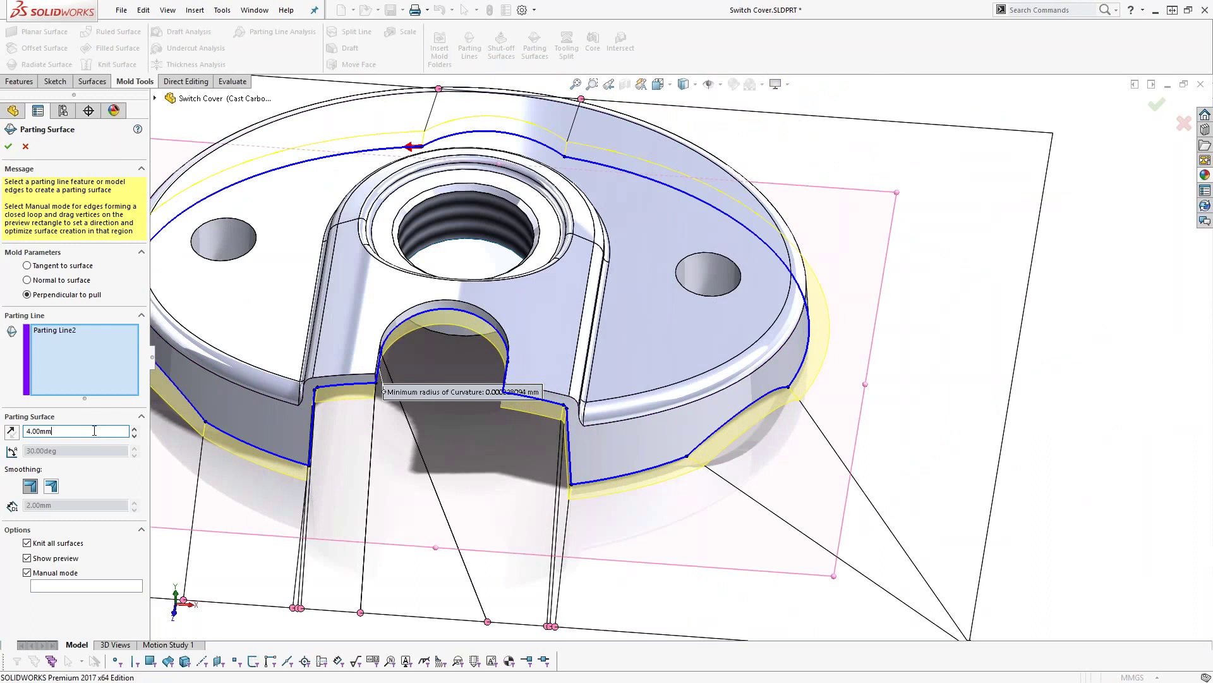
pyautogui.doubleClick(58, 428)
pyautogui.write('15')
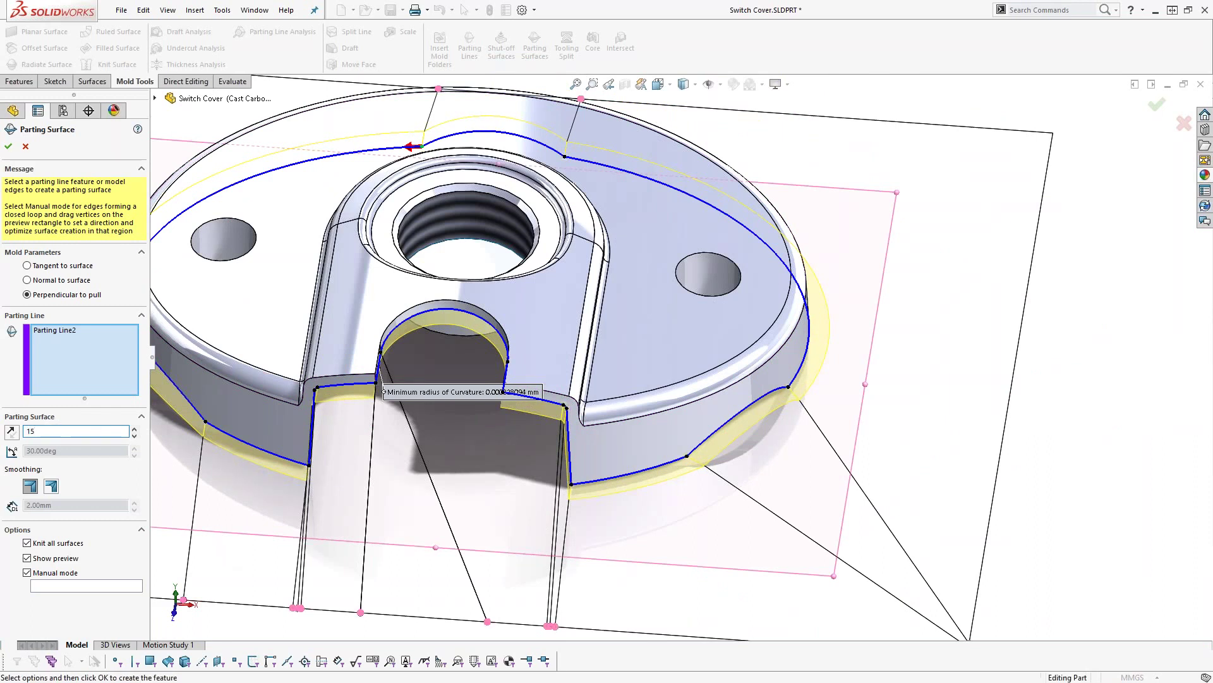
pyautogui.press('Return')
pyautogui.moveTo(468, 367); pyautogui.dragTo(451, 411, button='middle')
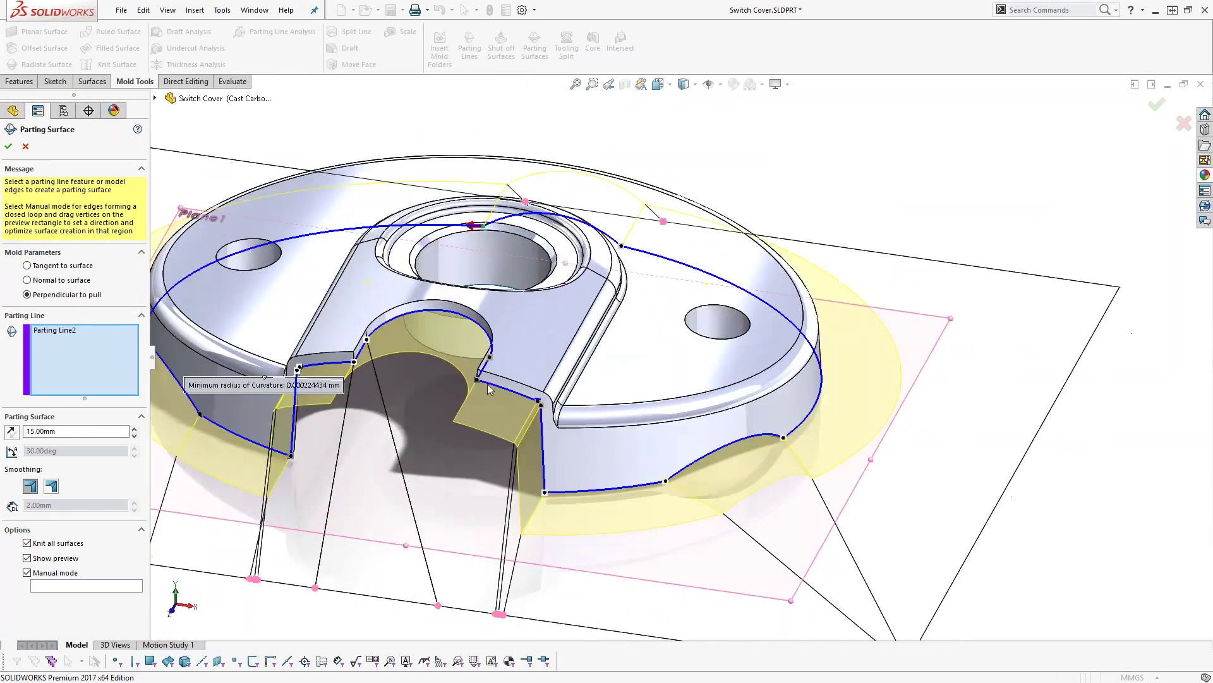
pyautogui.rightClick(539, 402)
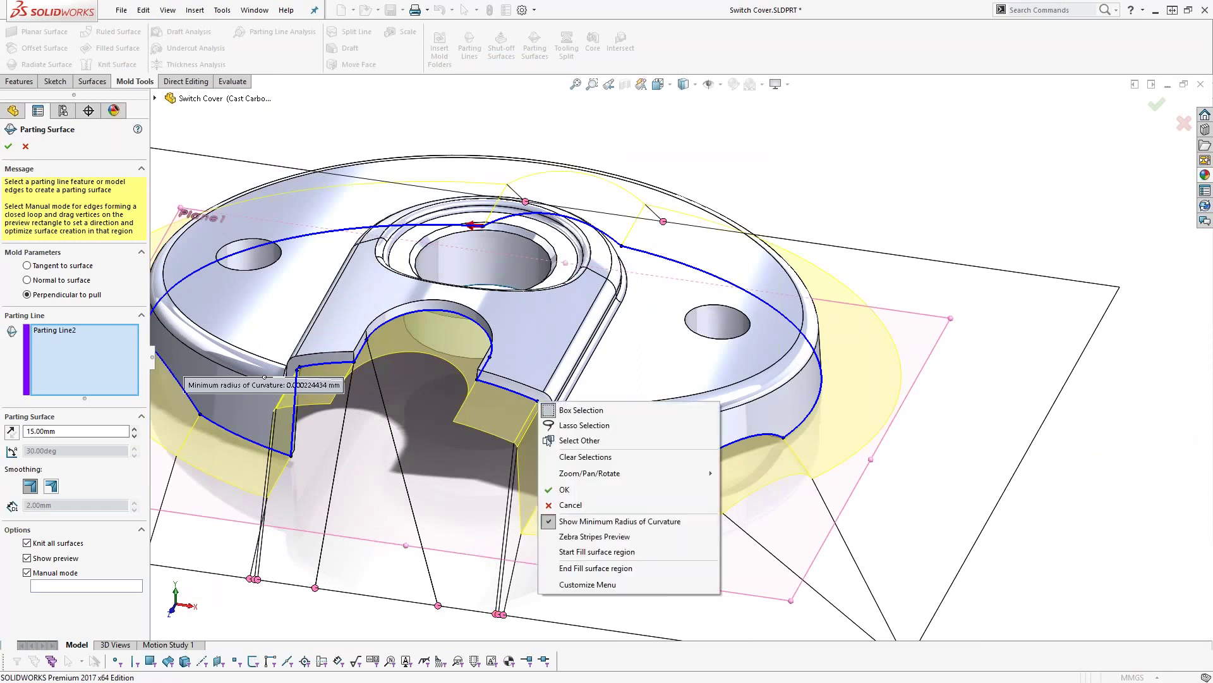
pyautogui.click(596, 552)
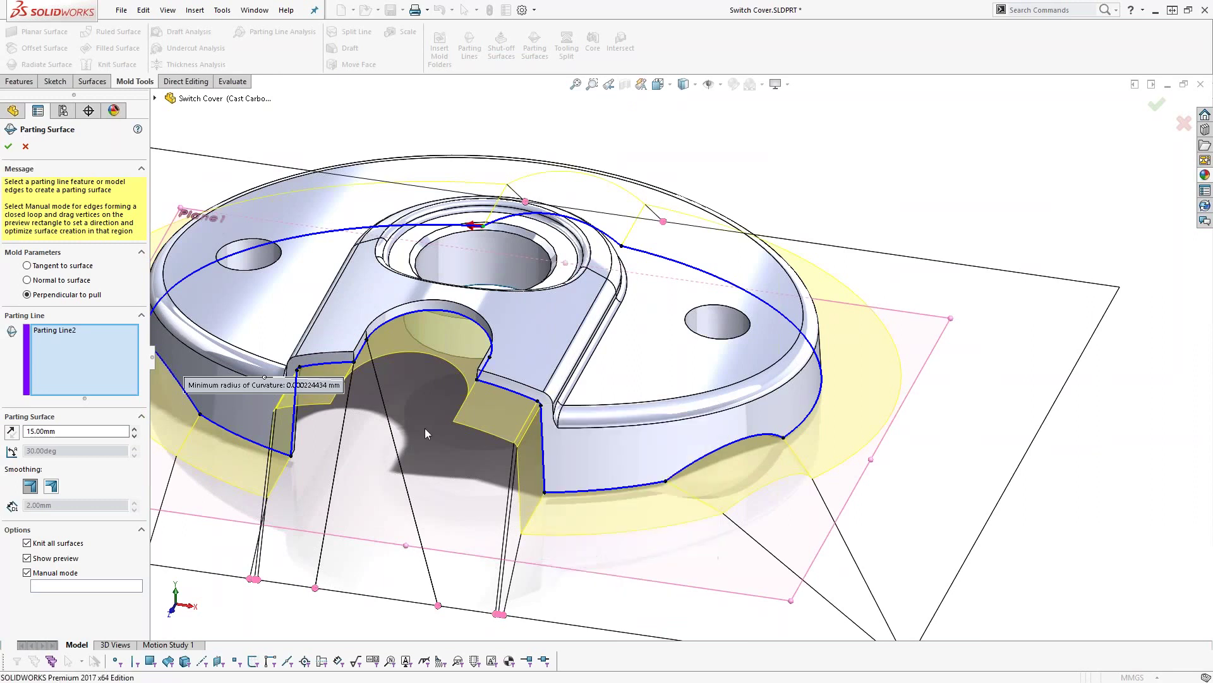
pyautogui.scroll(-8, 290, 362)
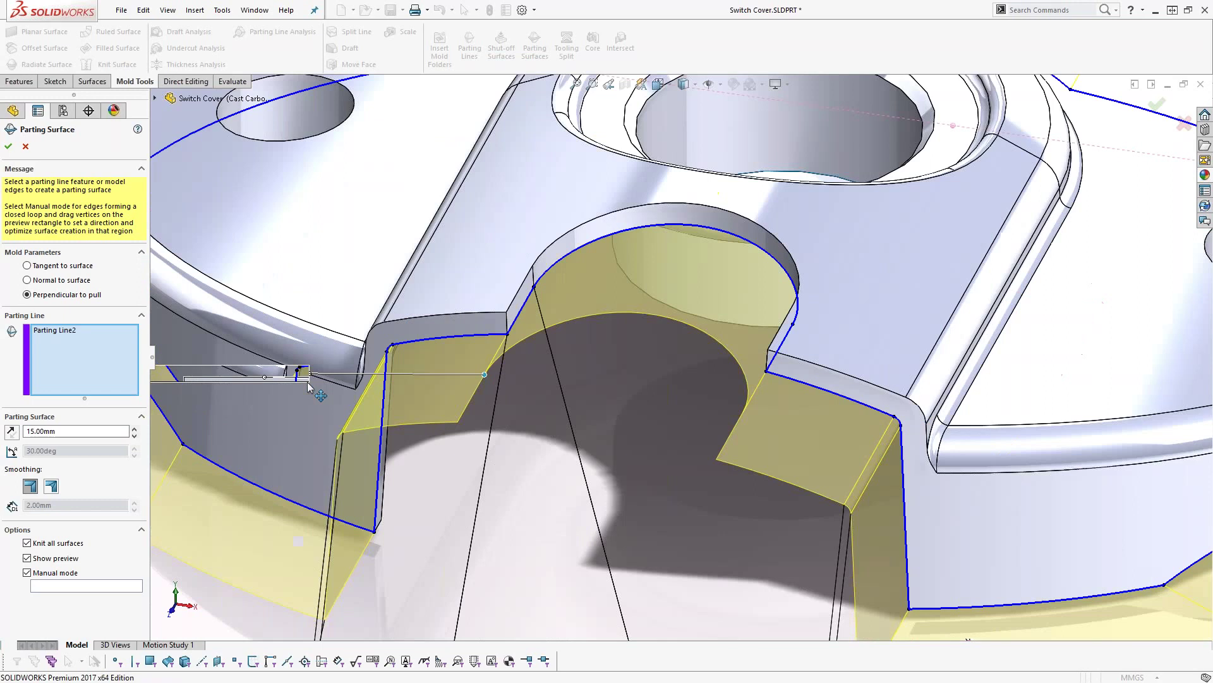
pyautogui.rightClick(526, 313)
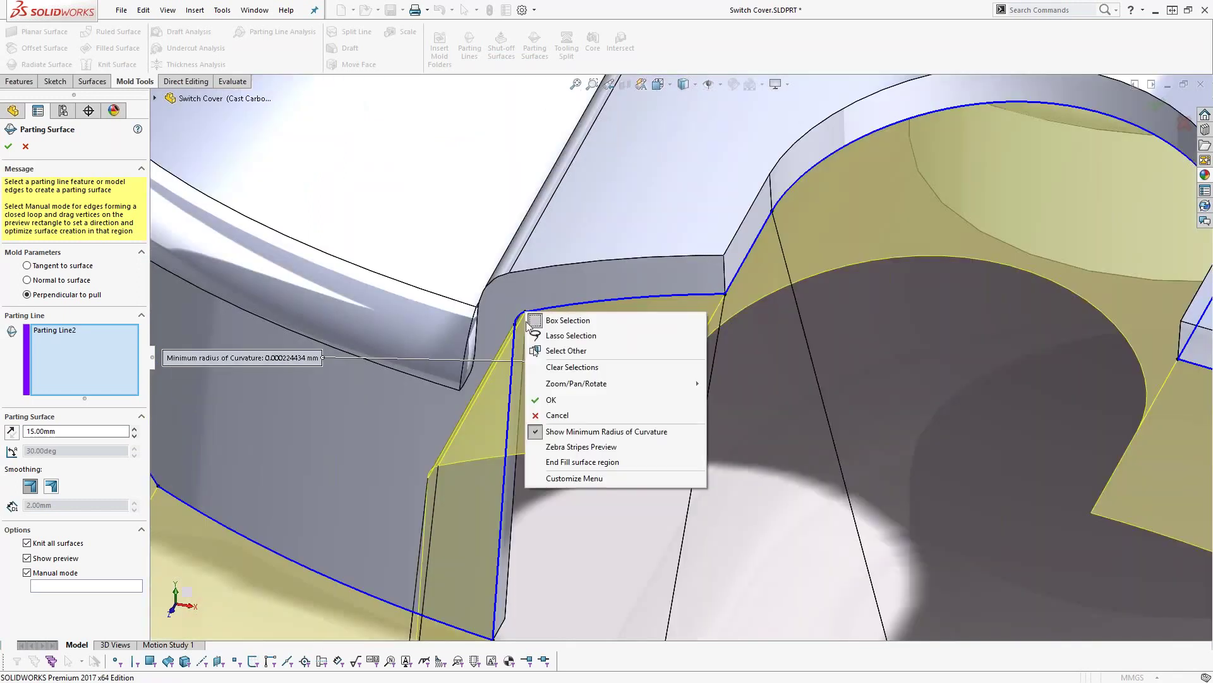
pyautogui.click(567, 466)
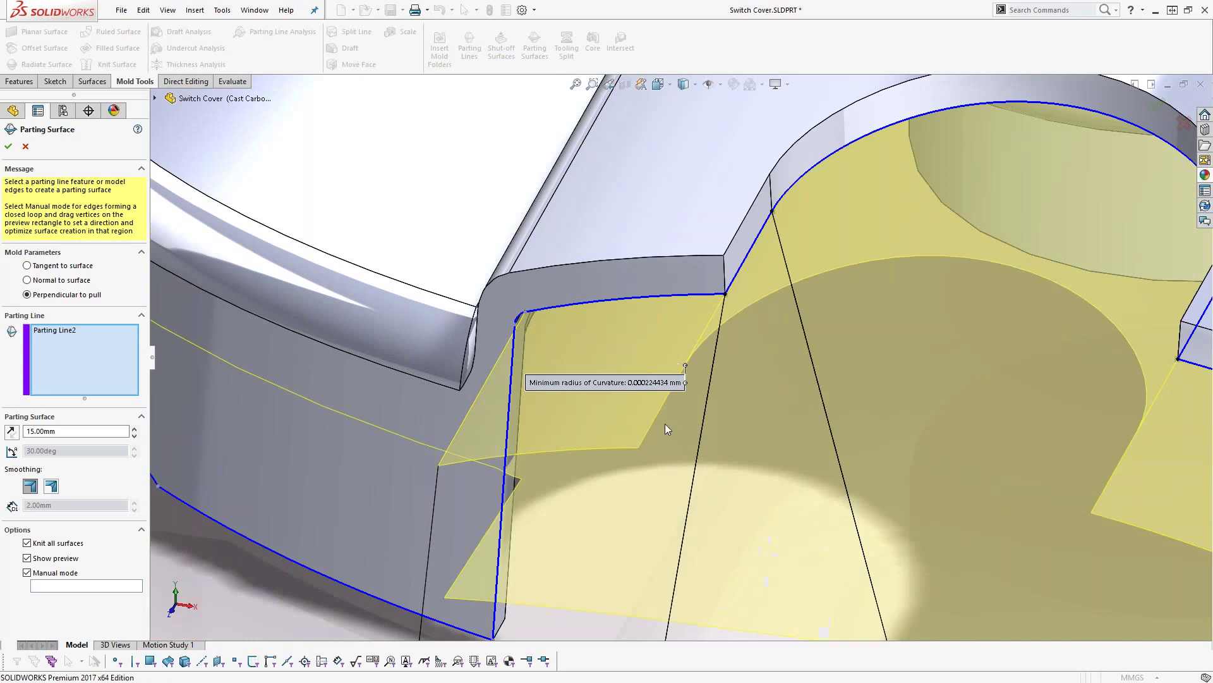
pyautogui.press('f')
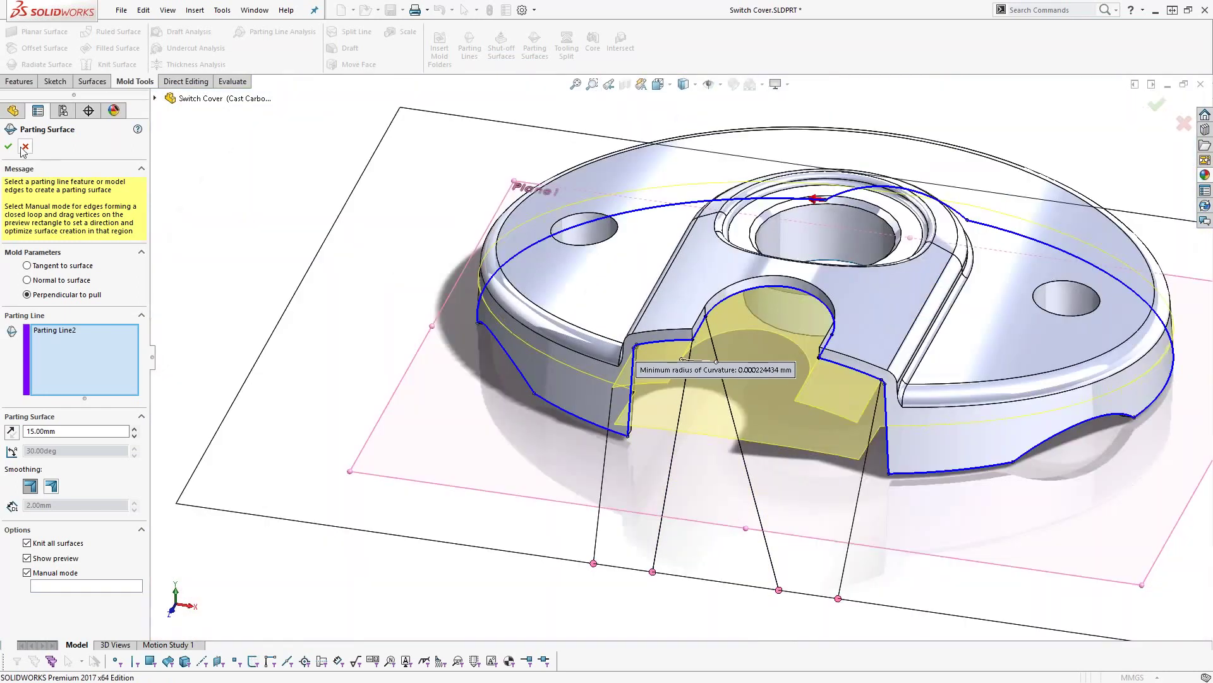
pyautogui.click(23, 147)
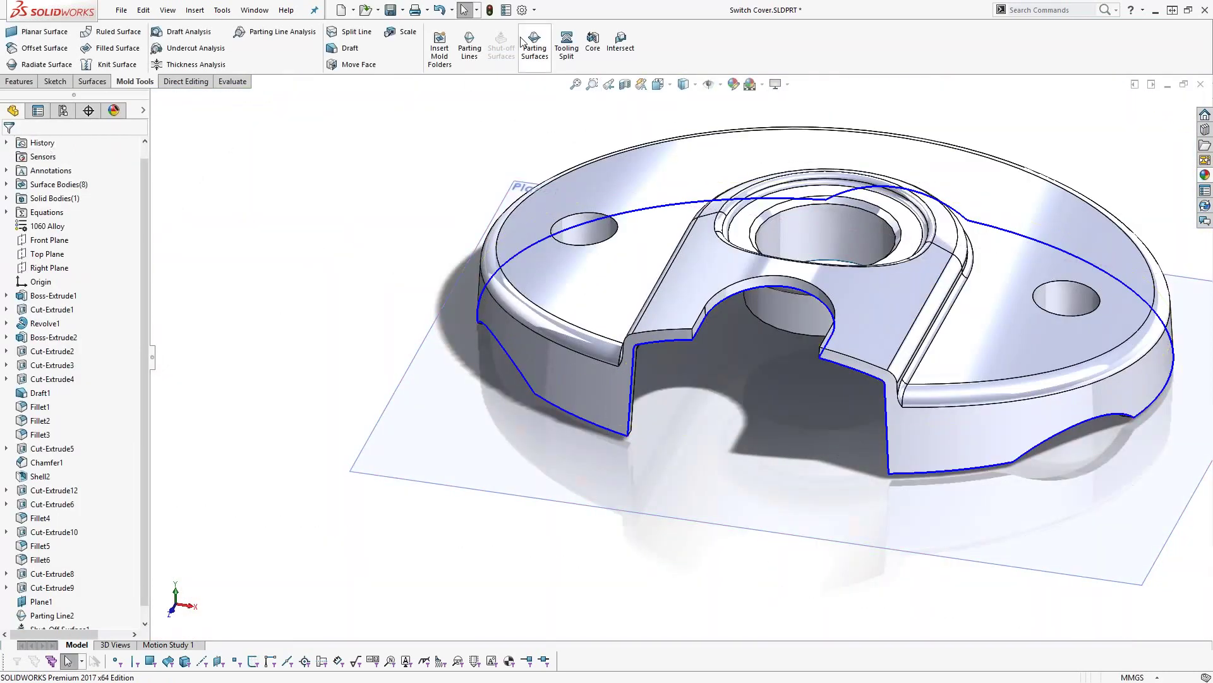
pyautogui.click(531, 45)
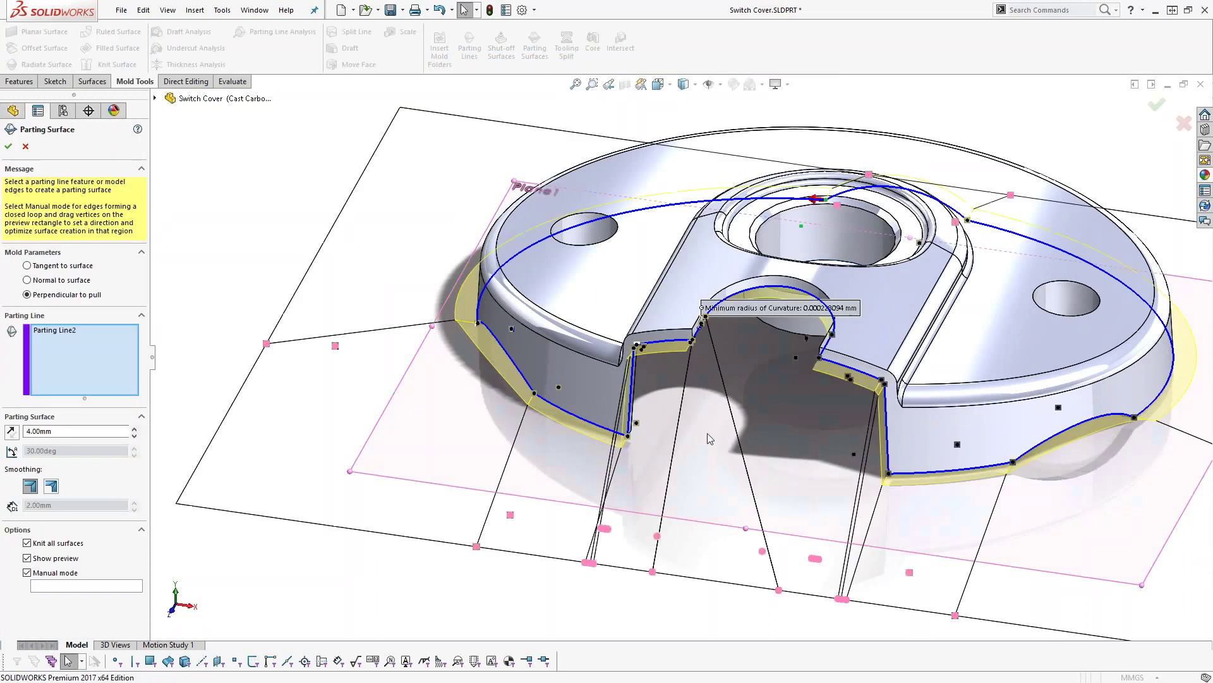
pyautogui.scroll(-10, 801, 362)
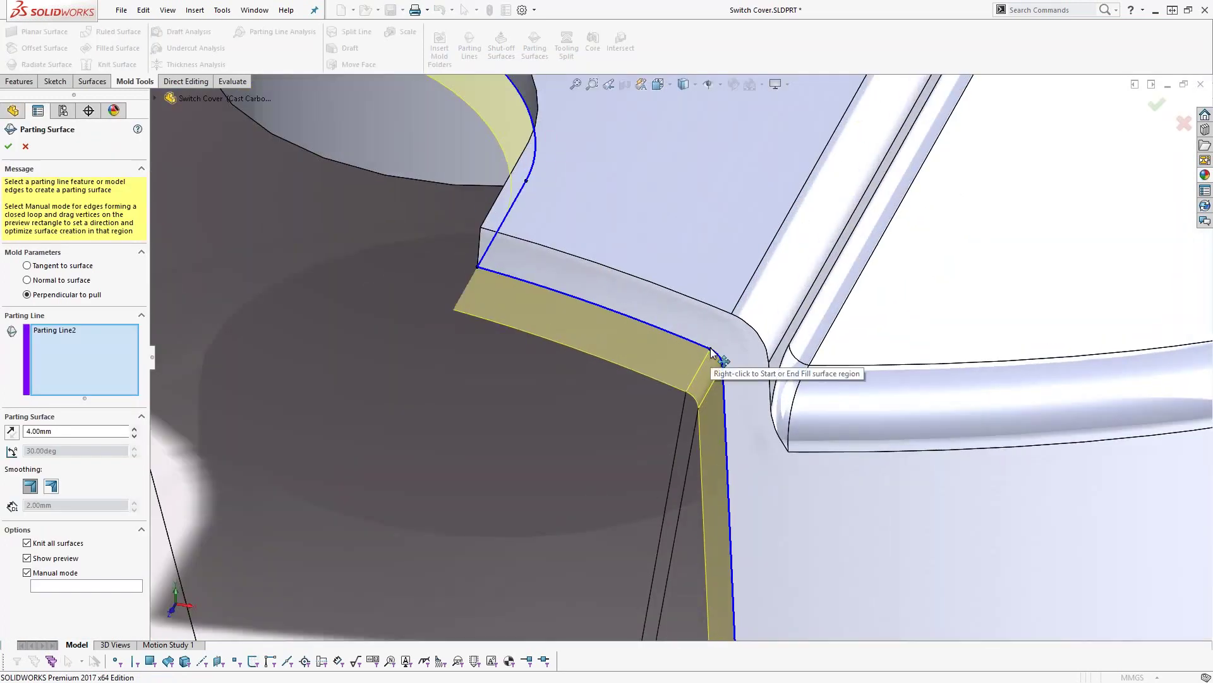
pyautogui.rightClick(710, 348)
pyautogui.click(761, 498)
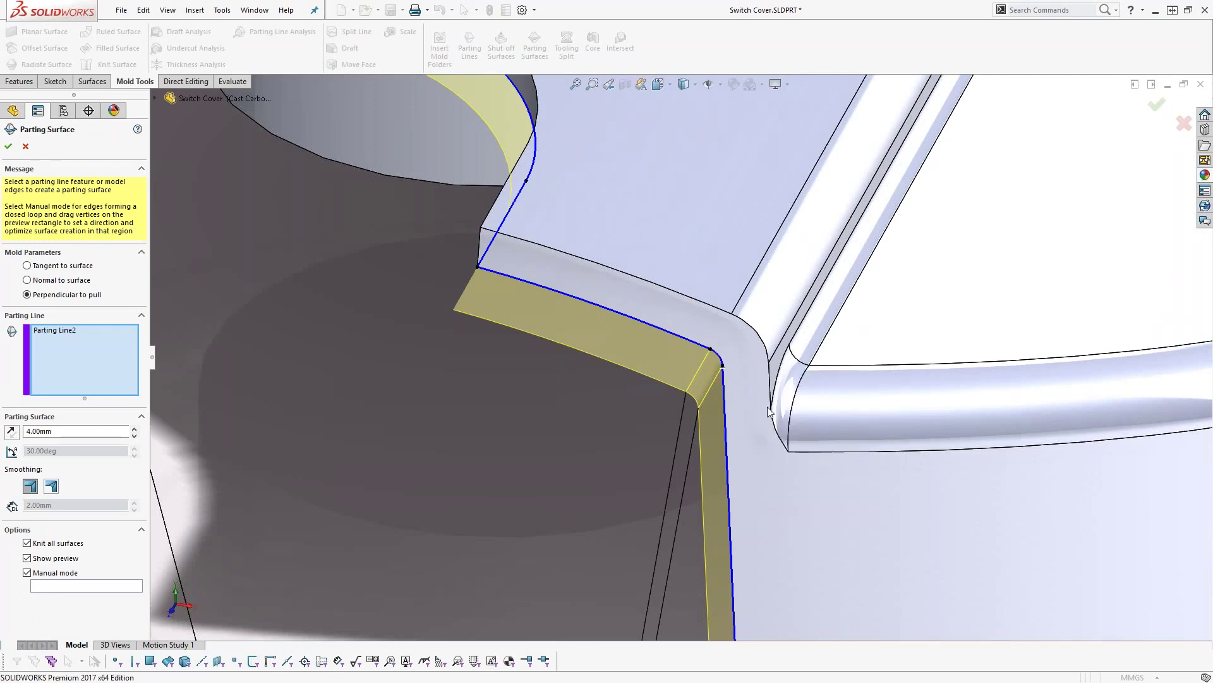
pyautogui.scroll(6, 767, 408)
pyautogui.scroll(-4, 440, 393)
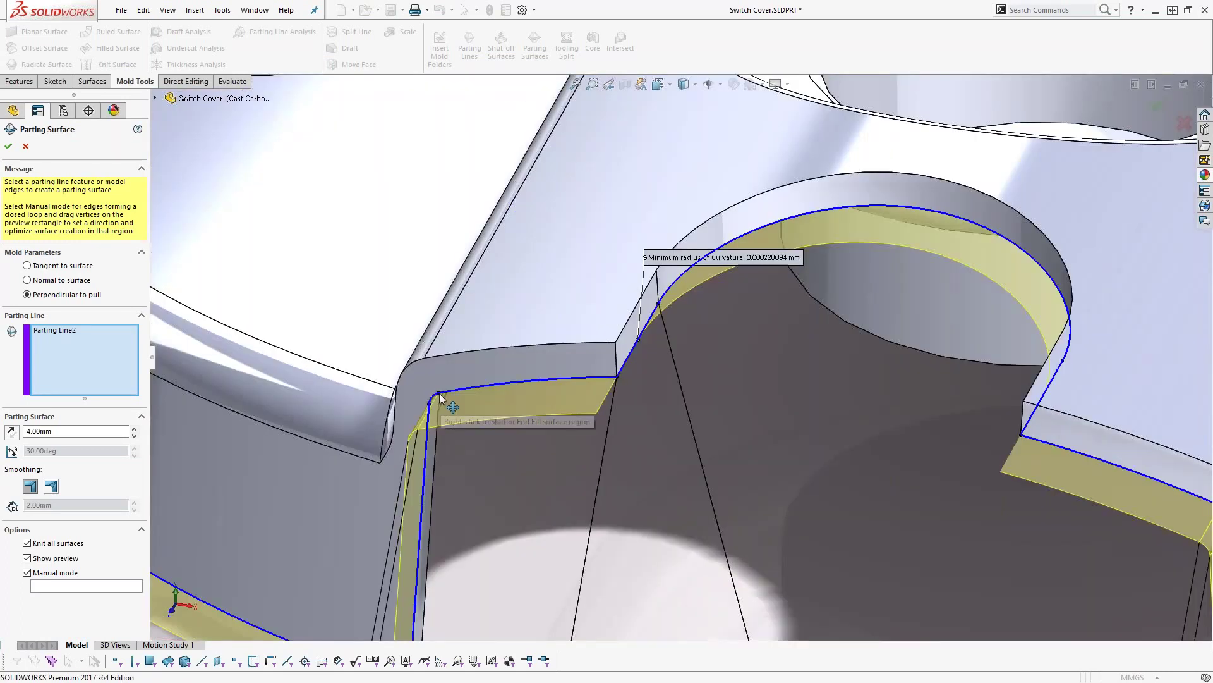
pyautogui.rightClick(439, 395)
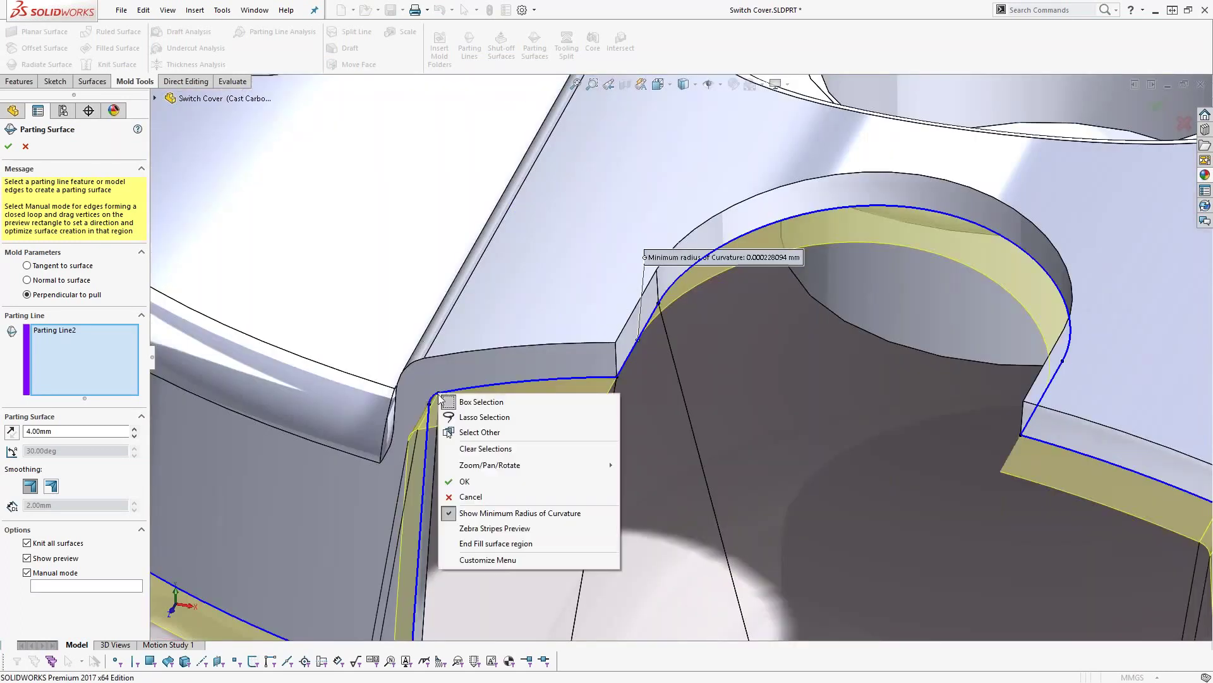
pyautogui.click(481, 542)
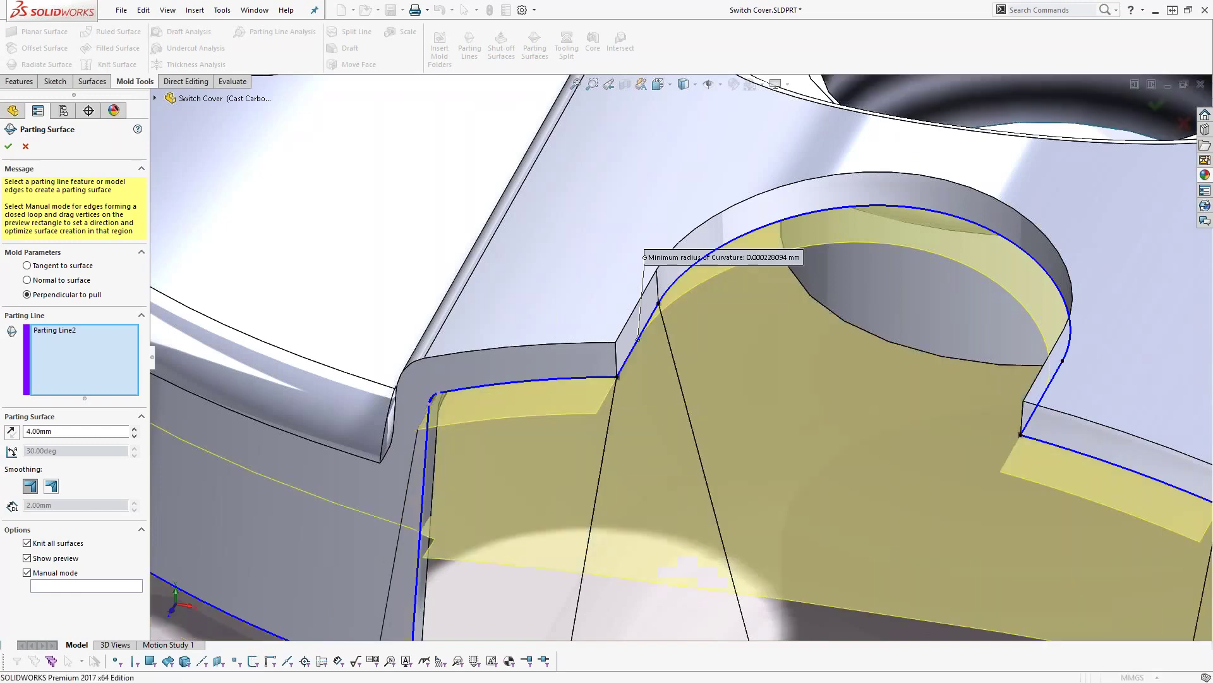
pyautogui.scroll(6, 600, 451)
pyautogui.moveTo(796, 405); pyautogui.dragTo(796, 342, button='middle')
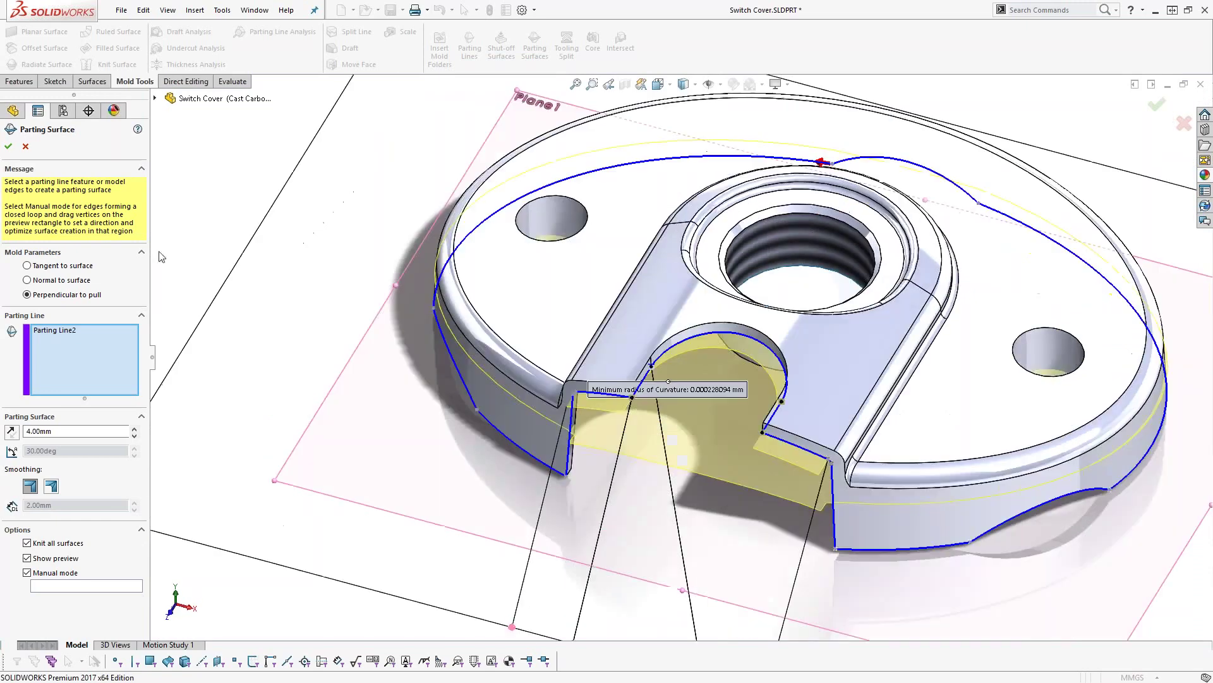
pyautogui.click(25, 146)
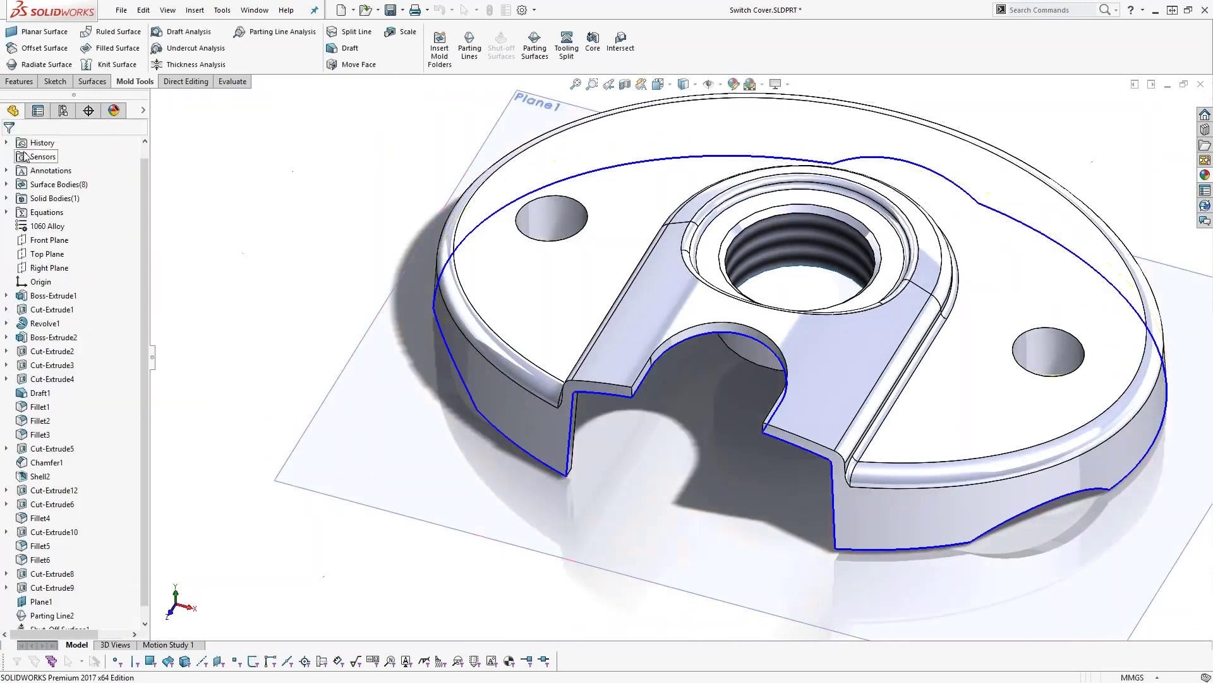
# - Restart the parting surface and define a fill surface region across the front notch, from its far-left inner corner vertex to the opposite one
pyautogui.click(535, 44)
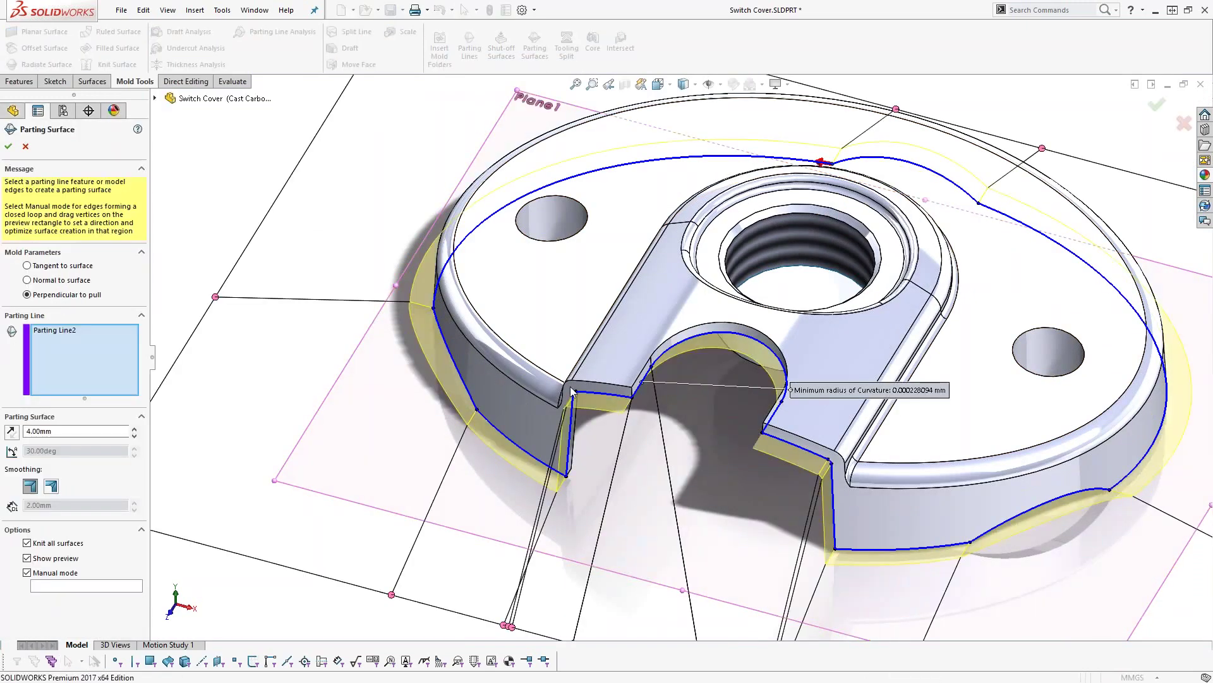
pyautogui.scroll(-5, 575, 388)
pyautogui.rightClick(647, 378)
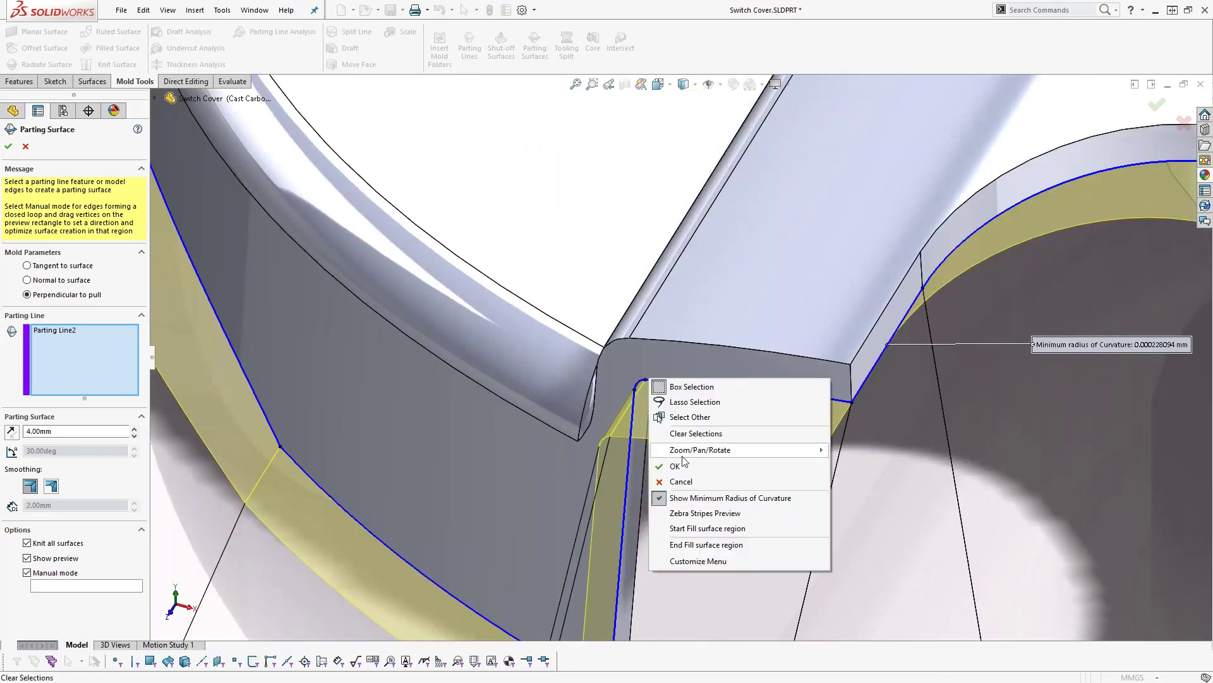
pyautogui.click(702, 528)
pyautogui.scroll(5, 764, 513)
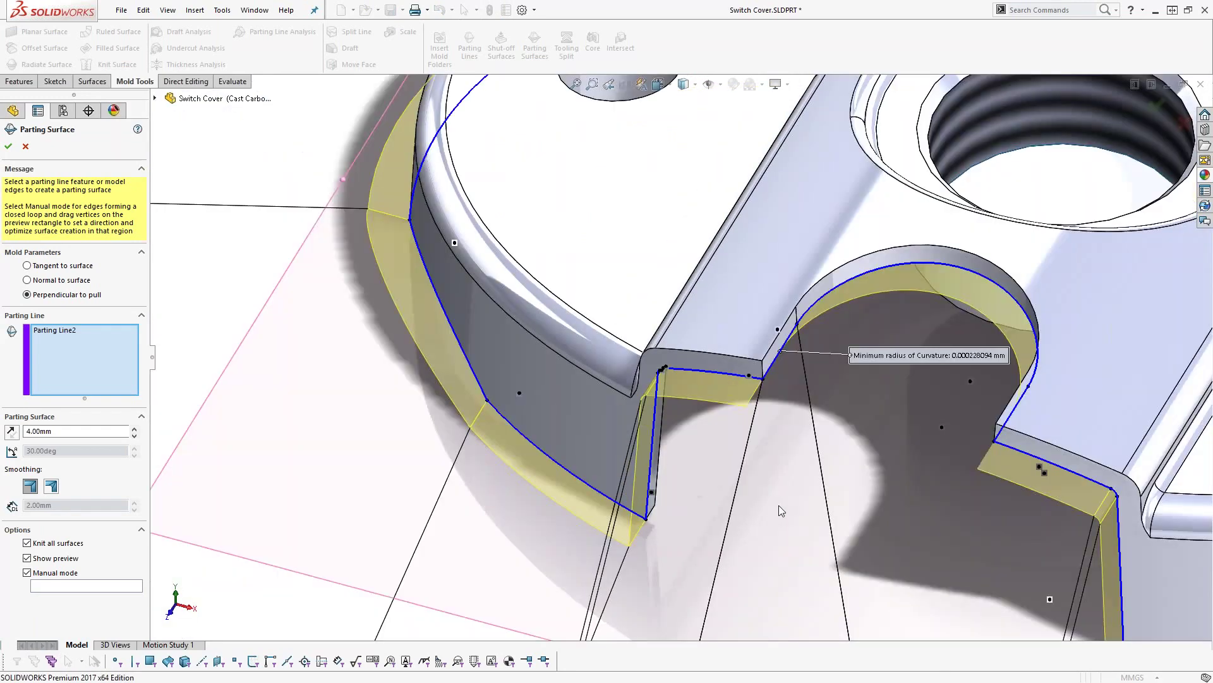
pyautogui.scroll(-5, 848, 442)
pyautogui.rightClick(846, 421)
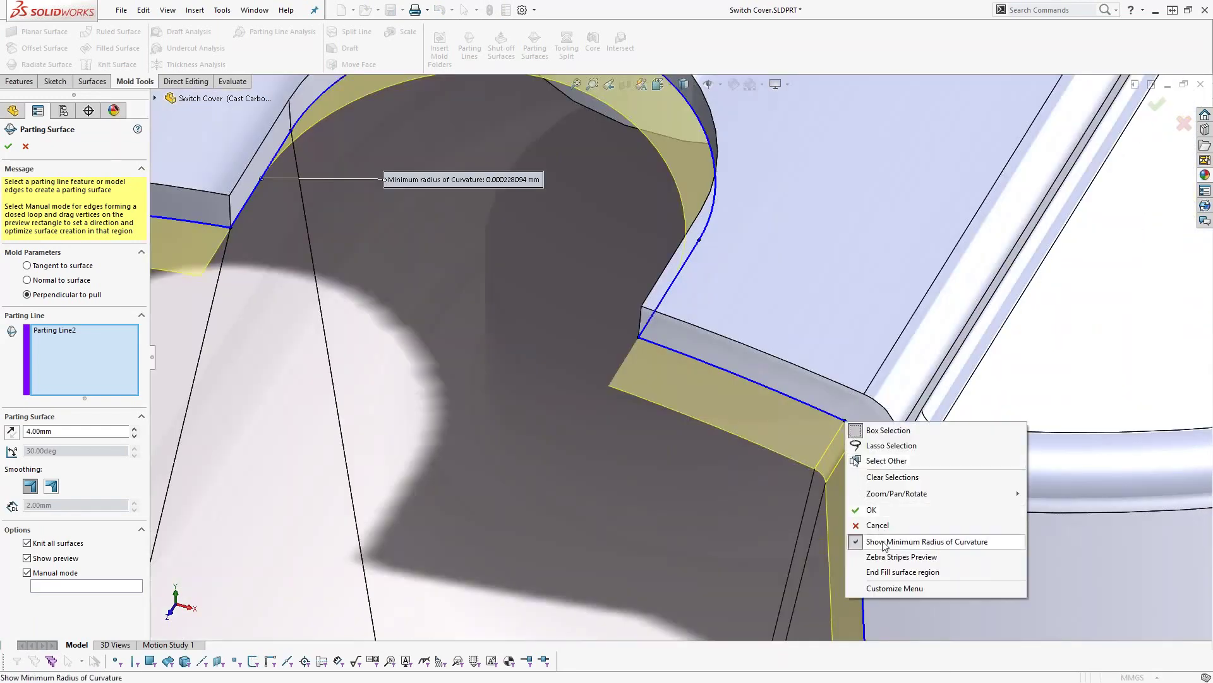
pyautogui.click(879, 572)
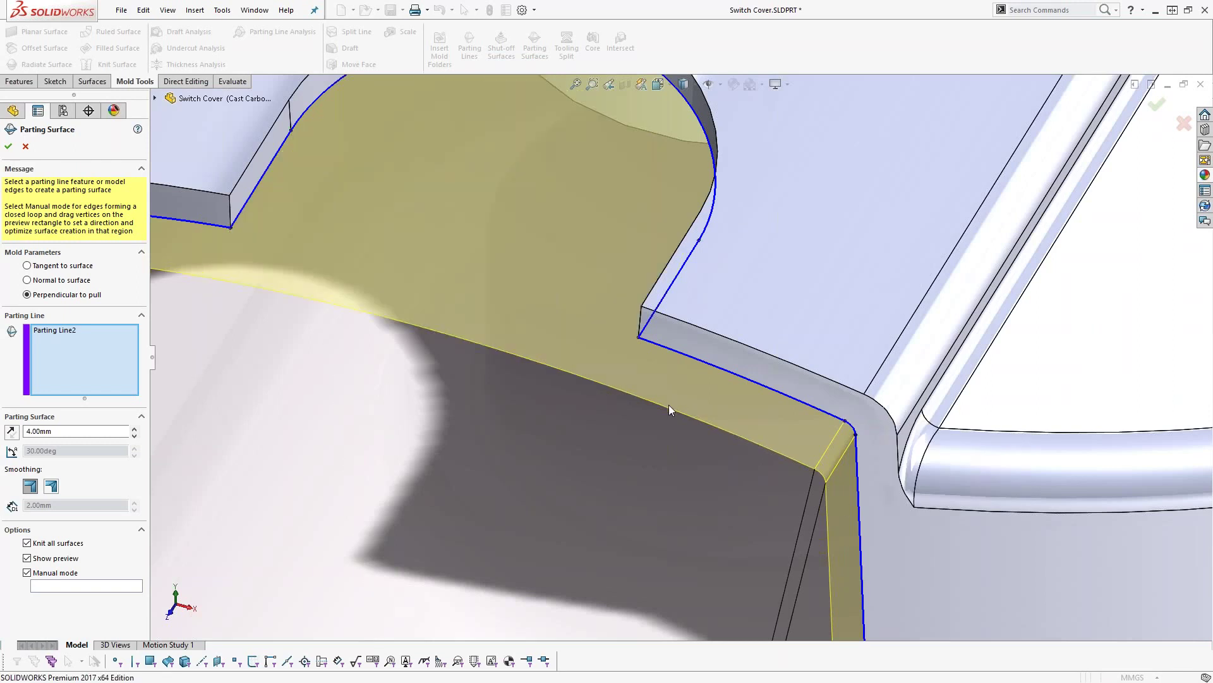
pyautogui.scroll(5, 643, 439)
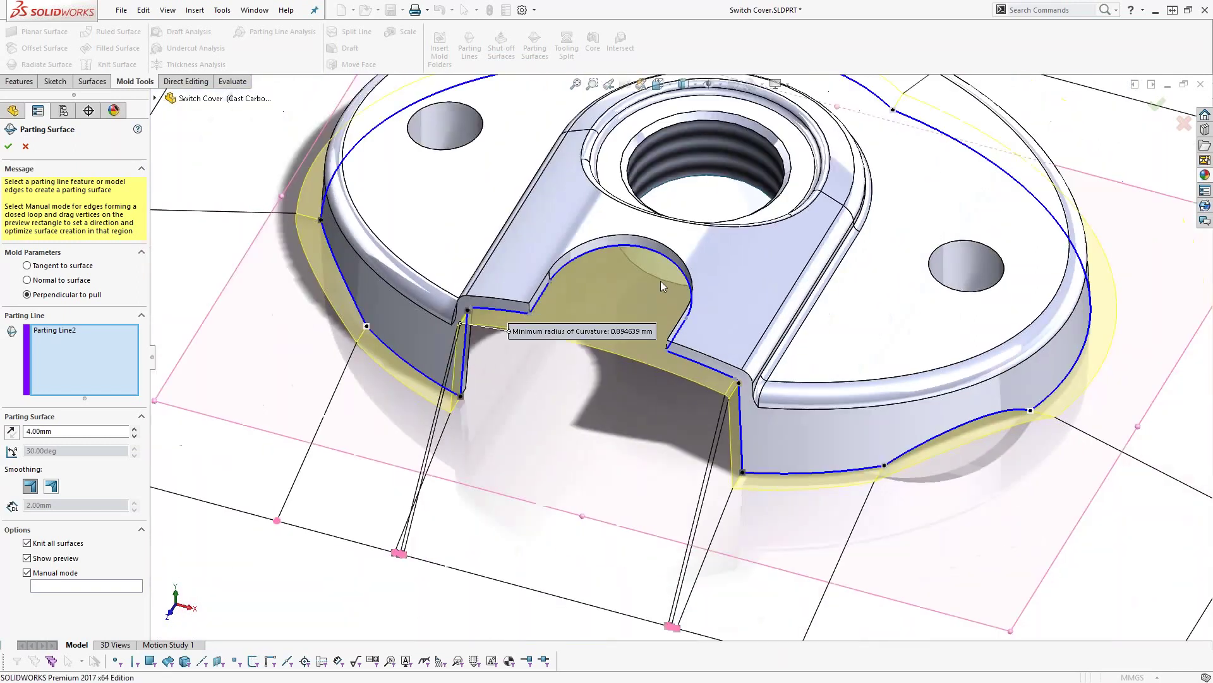
# - Set the parting surface distance to 15 mm and create the surface
pyautogui.doubleClick(58, 434)
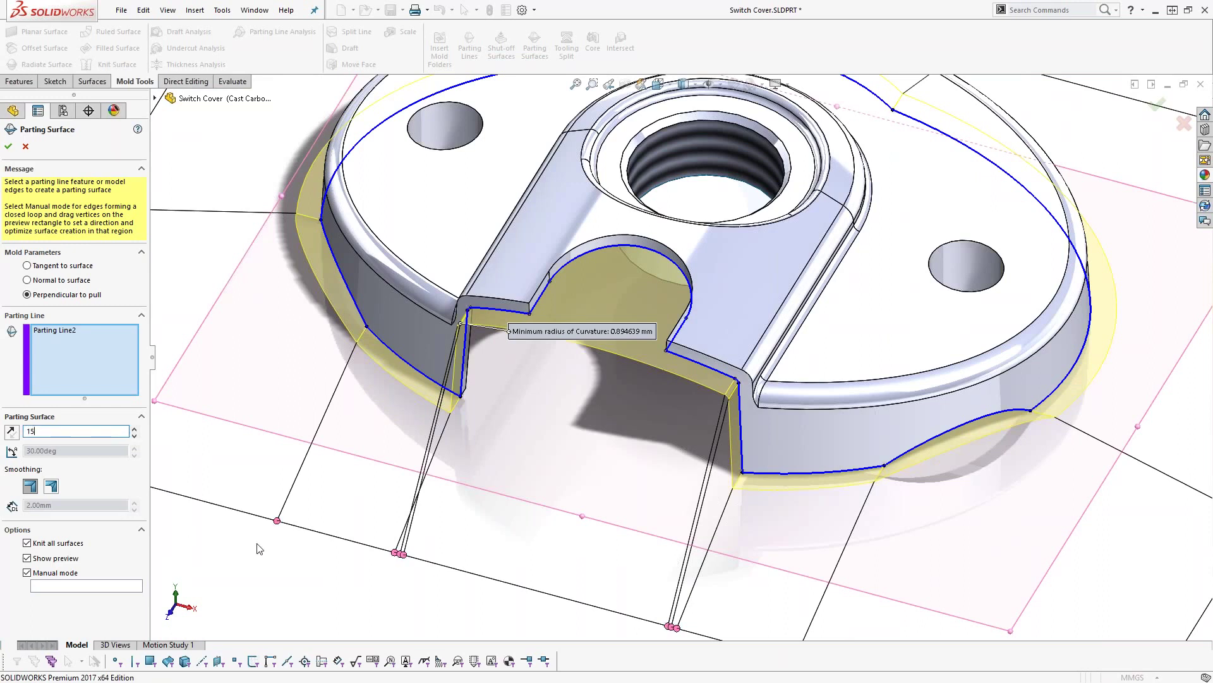
pyautogui.press('Return')
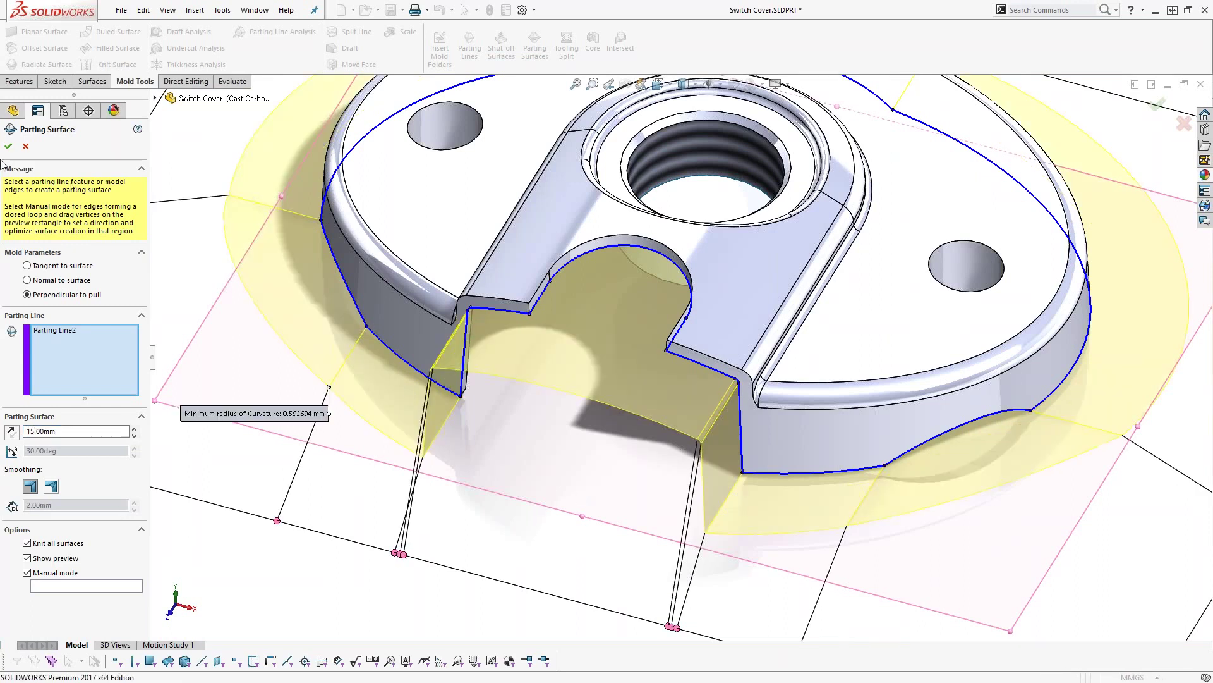
pyautogui.press('Return')
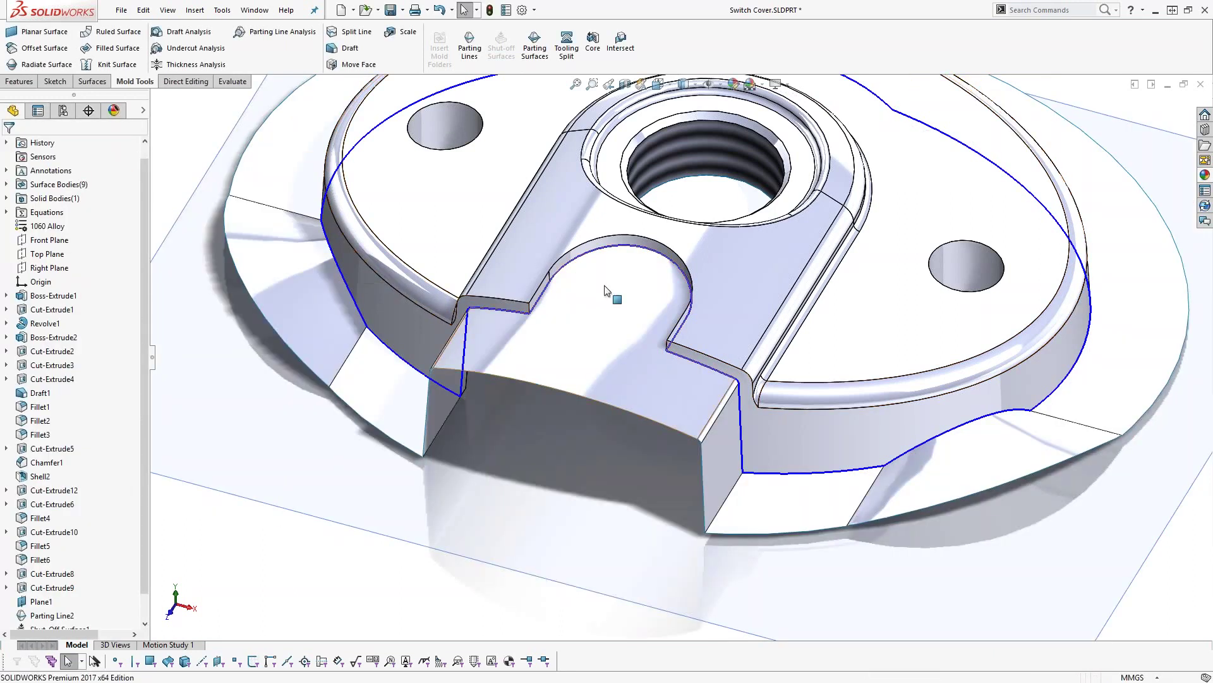
pyautogui.scroll(1, 900, 489)
pyautogui.scroll(1, 900, 489)
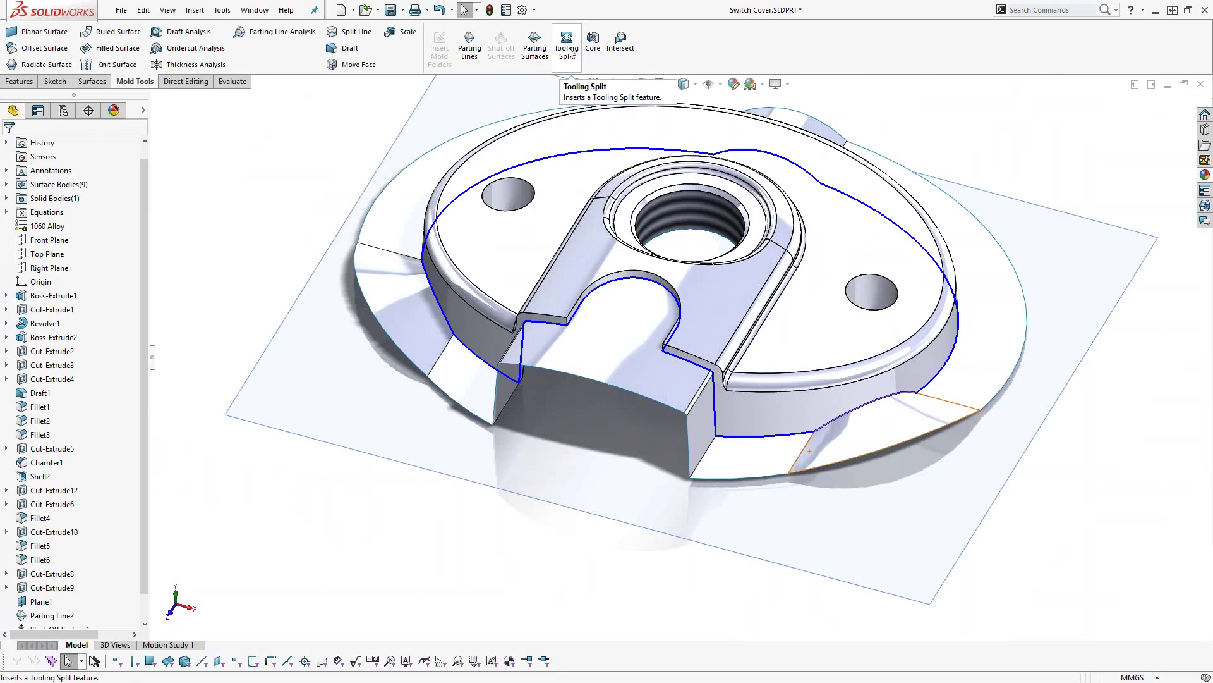
# - Start a Tooling Split on Plane1 and sketch an origin-centred rectangle about 180 by 147 mm around the parting surface
pyautogui.click(570, 53)
pyautogui.click(1075, 248)
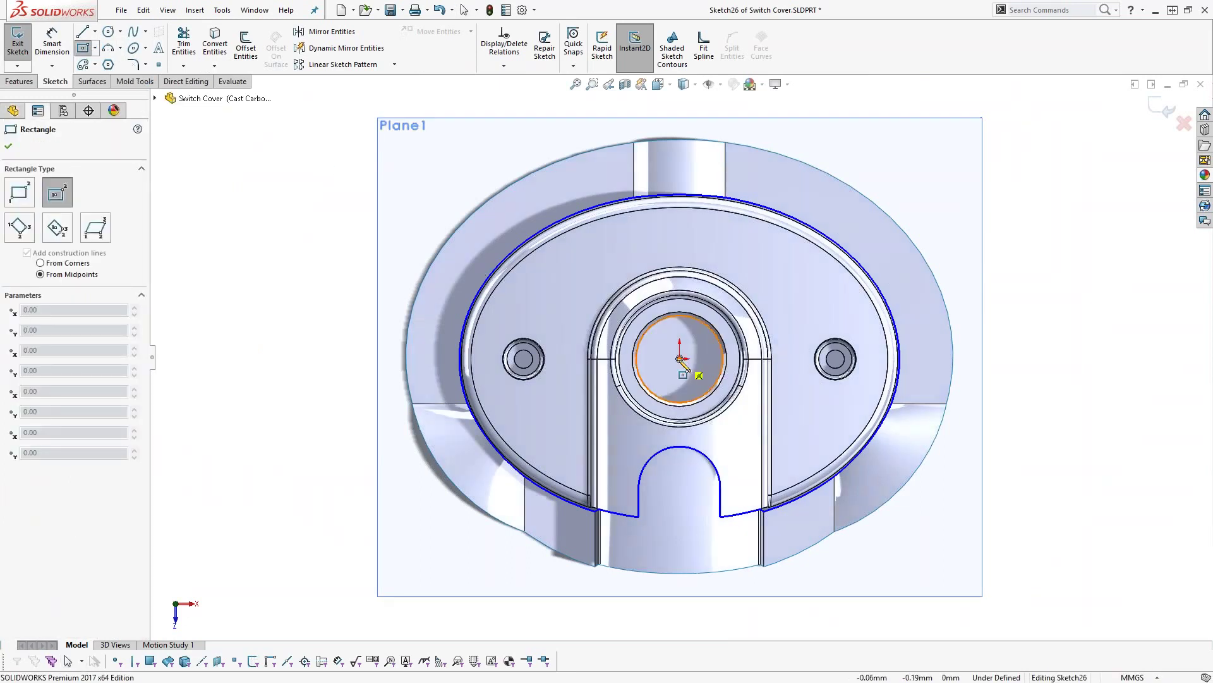
pyautogui.click(680, 358)
pyautogui.click(1010, 88)
# - Dimension the rectangle 180 mm wide and 150 mm high, and finish the sketch
pyautogui.moveTo(1074, 297); pyautogui.dragTo(1069, 155, button='right')
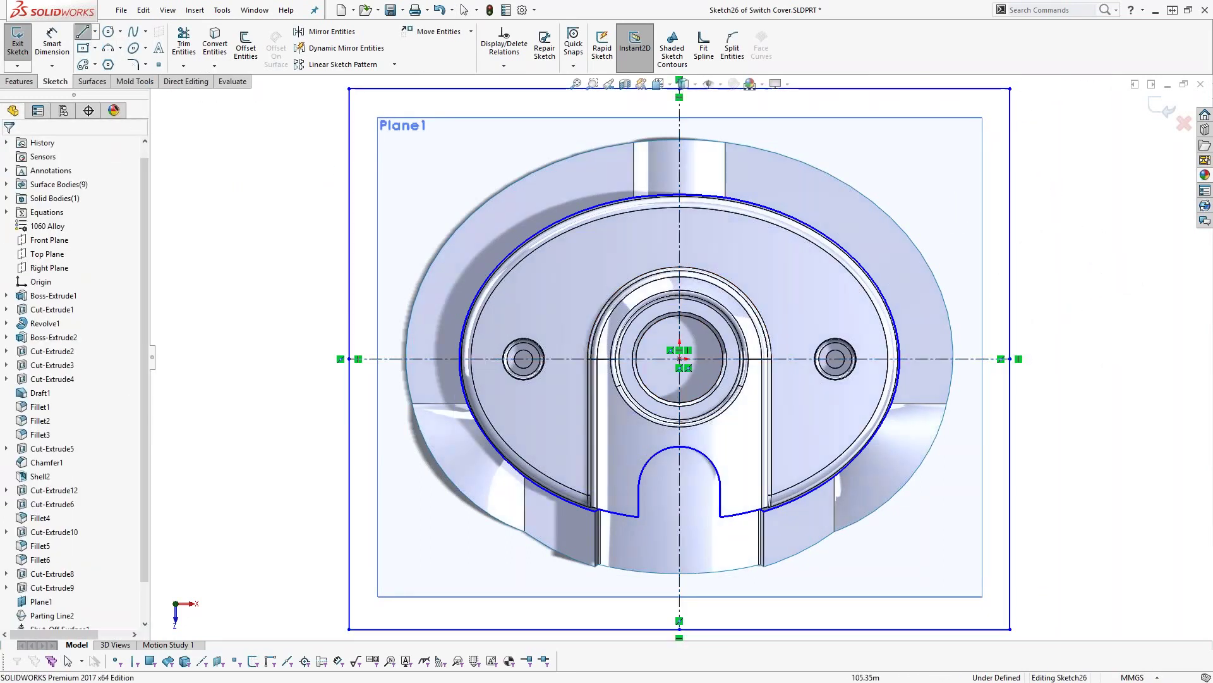
pyautogui.click(990, 89)
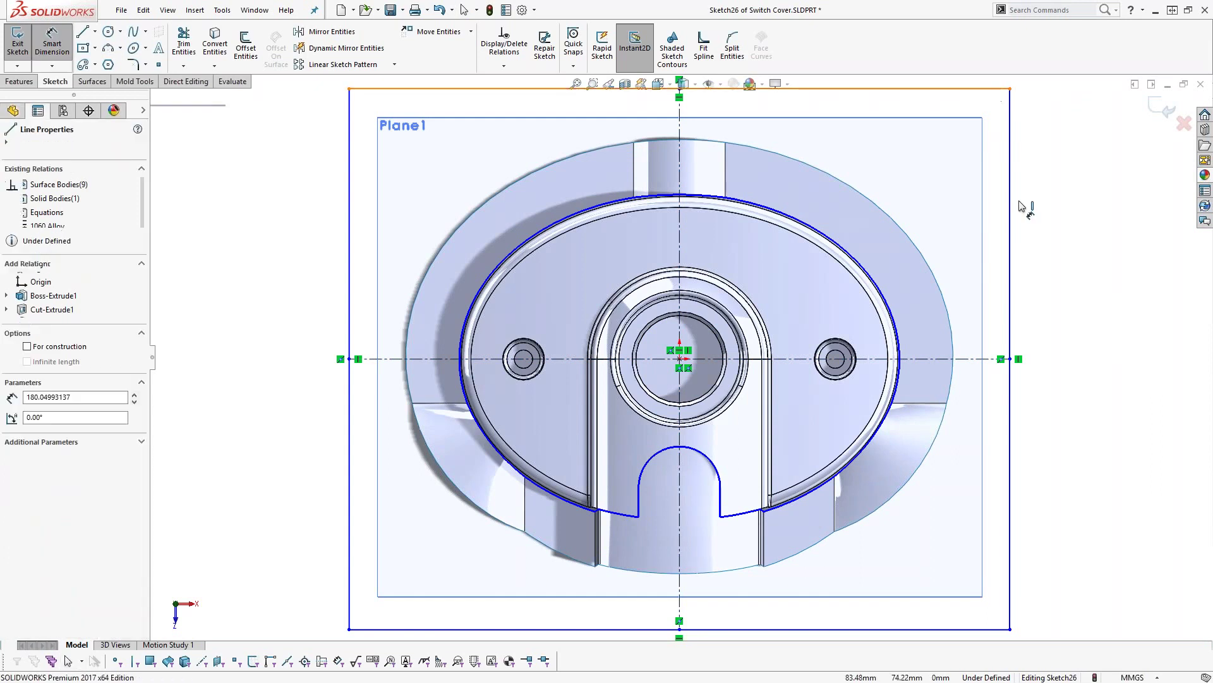
pyautogui.click(903, 171)
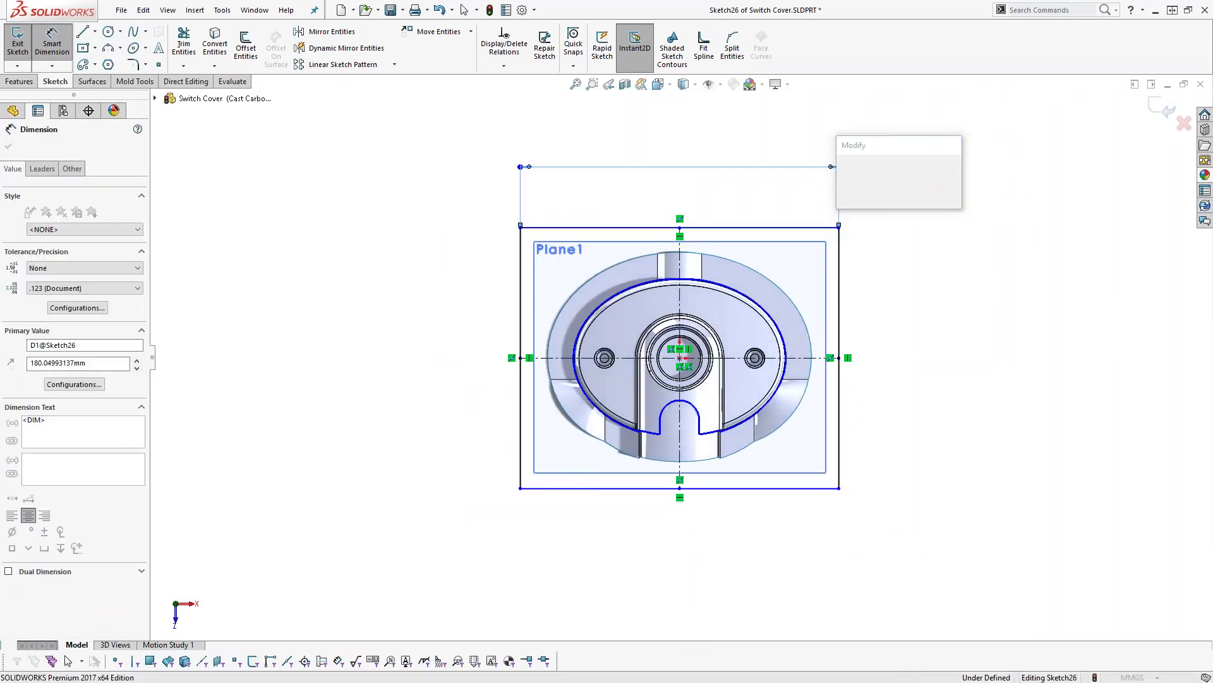
pyautogui.press('Return')
pyautogui.click(840, 287)
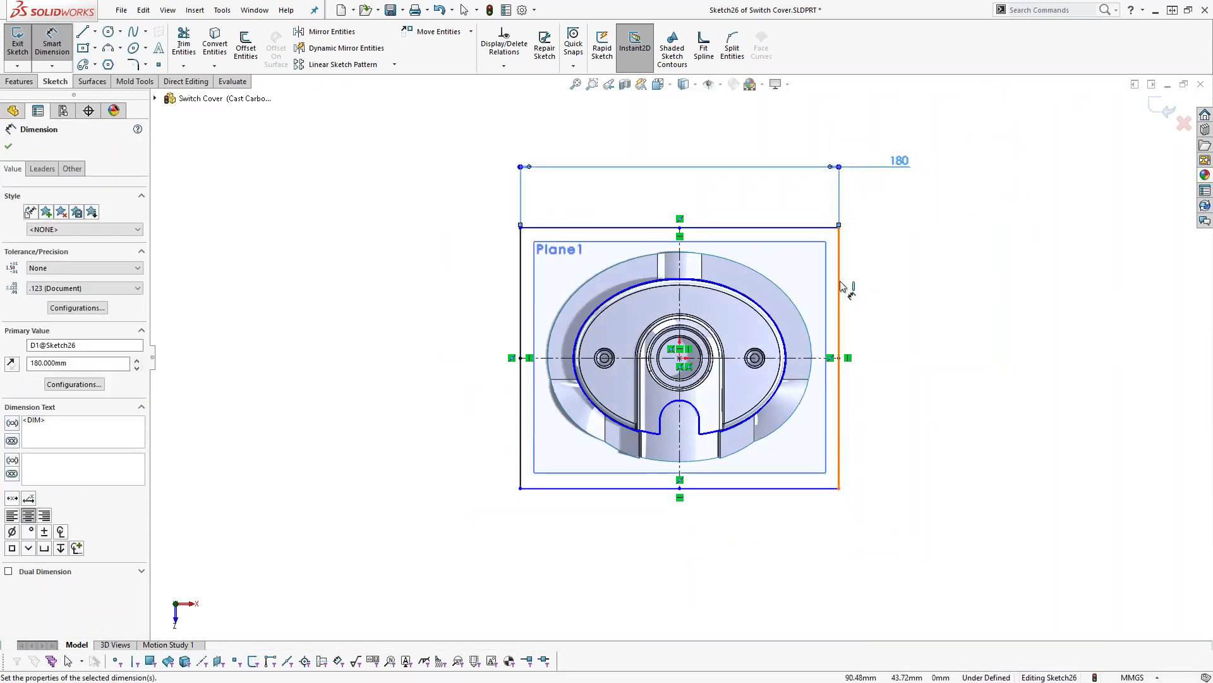
pyautogui.click(964, 256)
pyautogui.write('150')
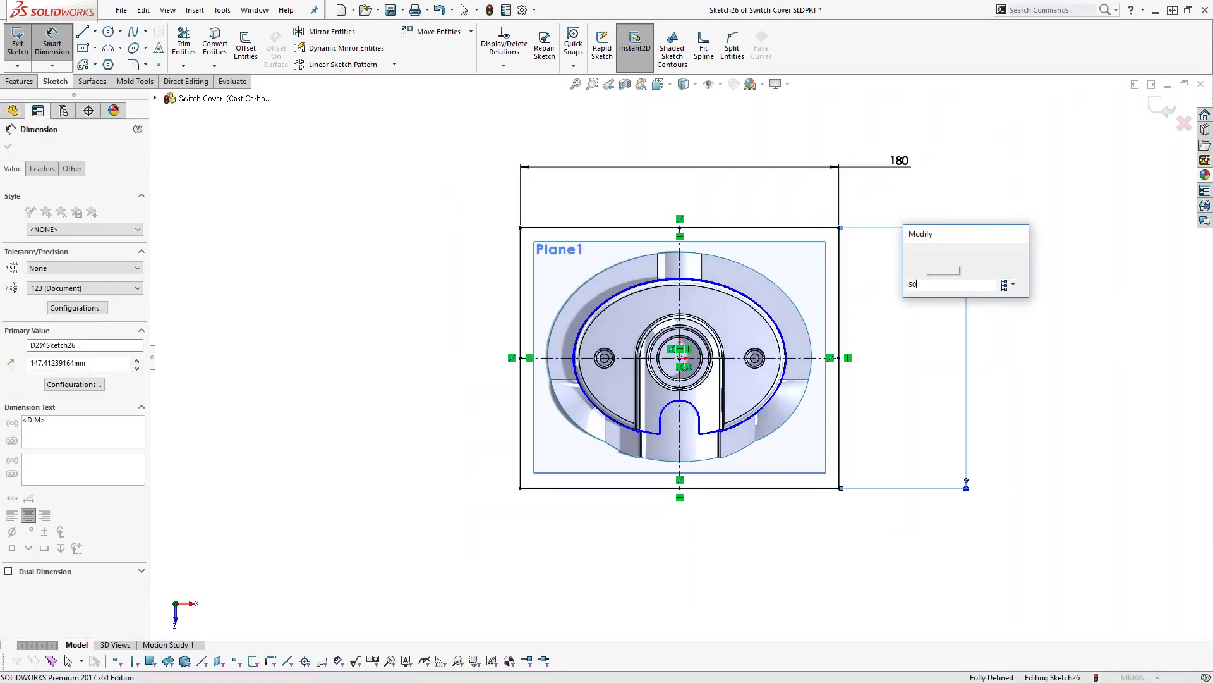
pyautogui.press('Return')
pyautogui.press('Escape')
pyautogui.press('f')
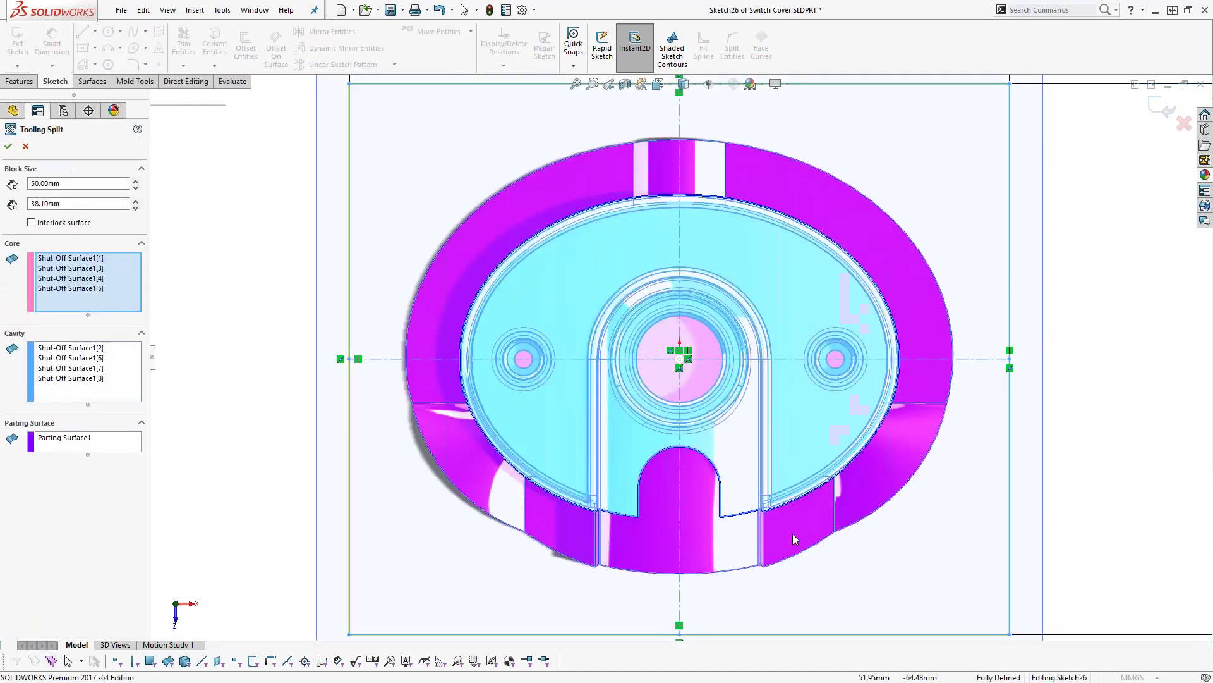
# - Enable the interlock surface with a 3° draft and create the tooling split
pyautogui.moveTo(772, 540); pyautogui.dragTo(520, 275, button='middle')
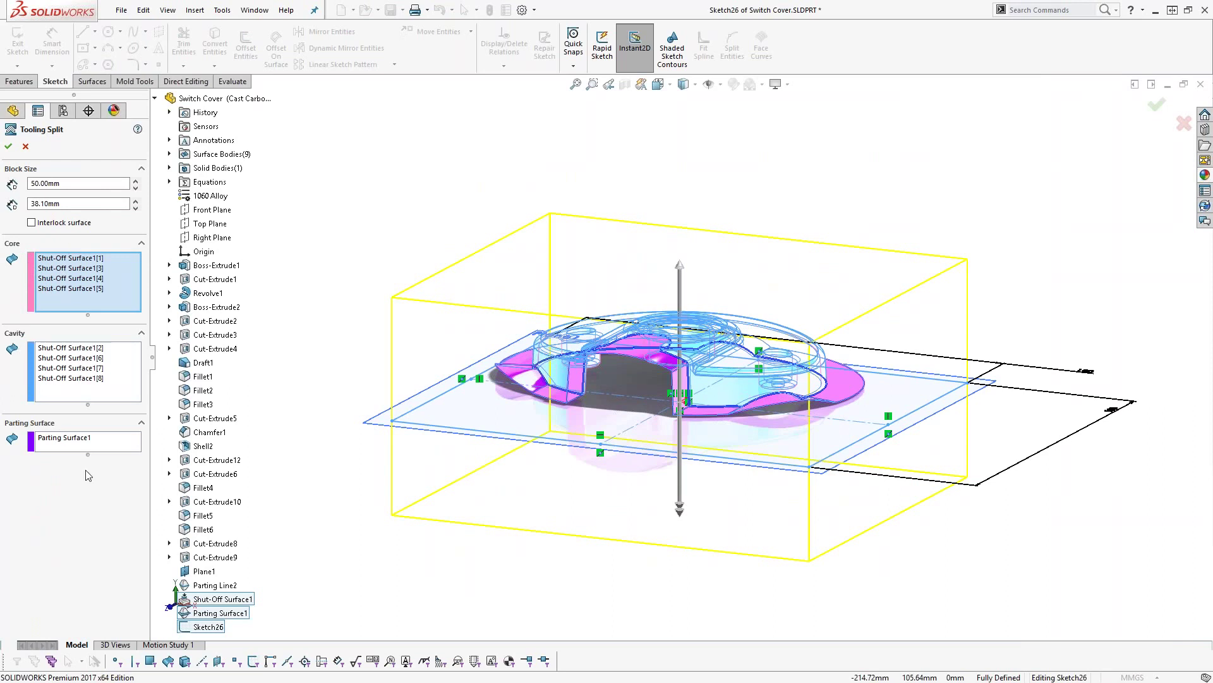
pyautogui.click(31, 222)
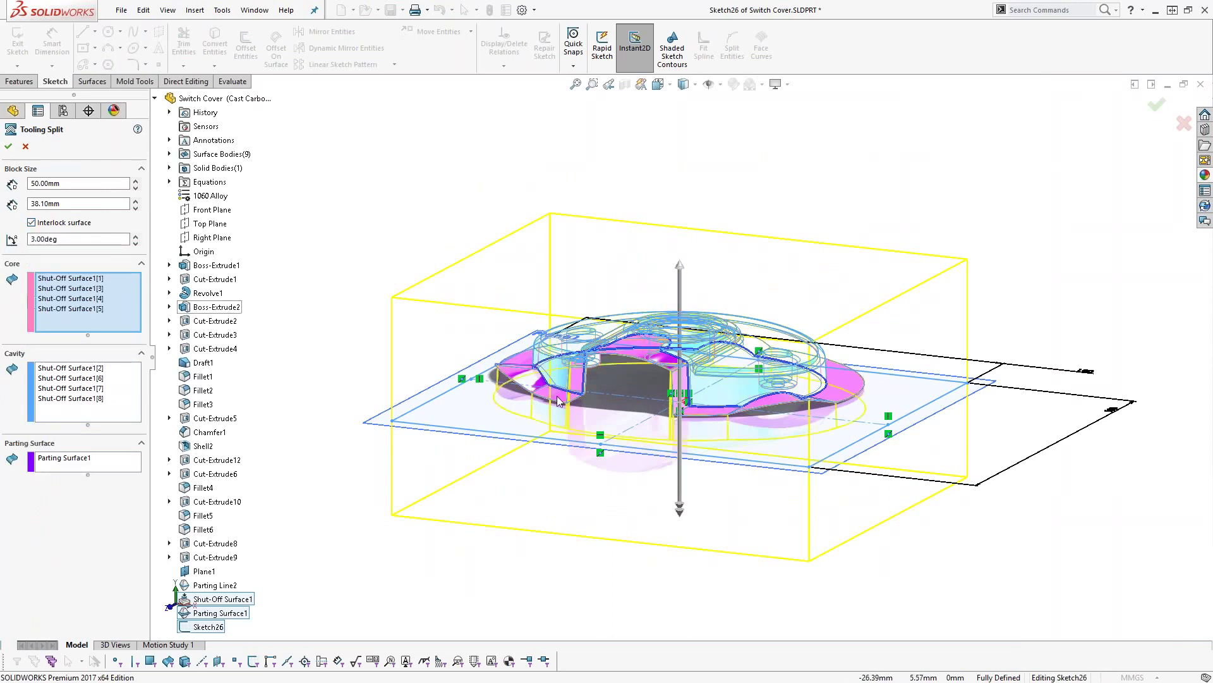
pyautogui.moveTo(537, 407); pyautogui.dragTo(528, 310, button='middle')
pyautogui.moveTo(759, 371); pyautogui.dragTo(709, 410, button='middle')
pyautogui.click(10, 147)
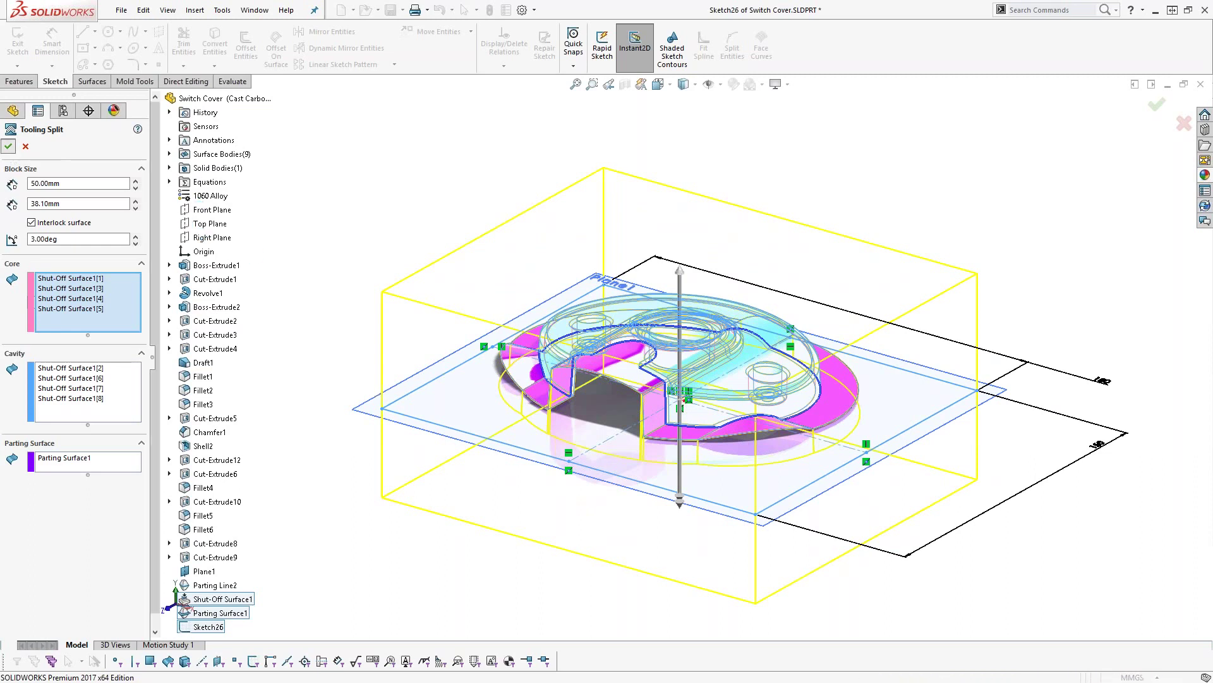
# - Examine the surface bodies folder, including its cavity, core and parting surface groups
pyautogui.scroll(2, 95, 392)
pyautogui.scroll(1, 95, 392)
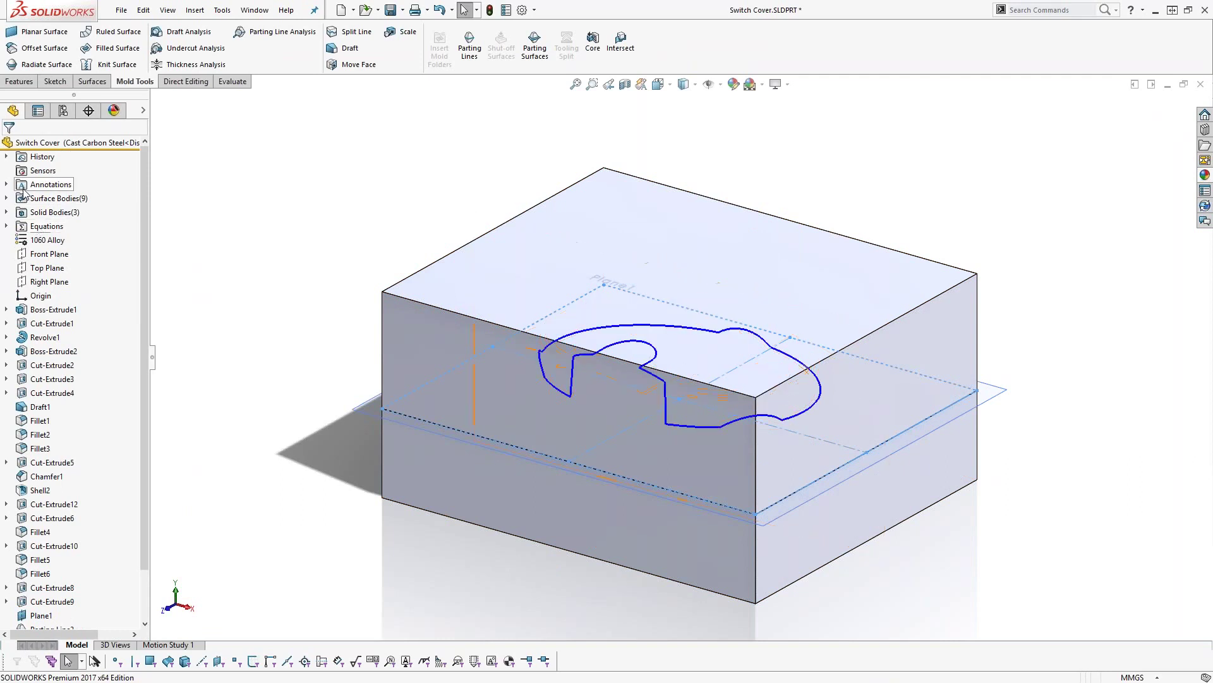
pyautogui.click(57, 200)
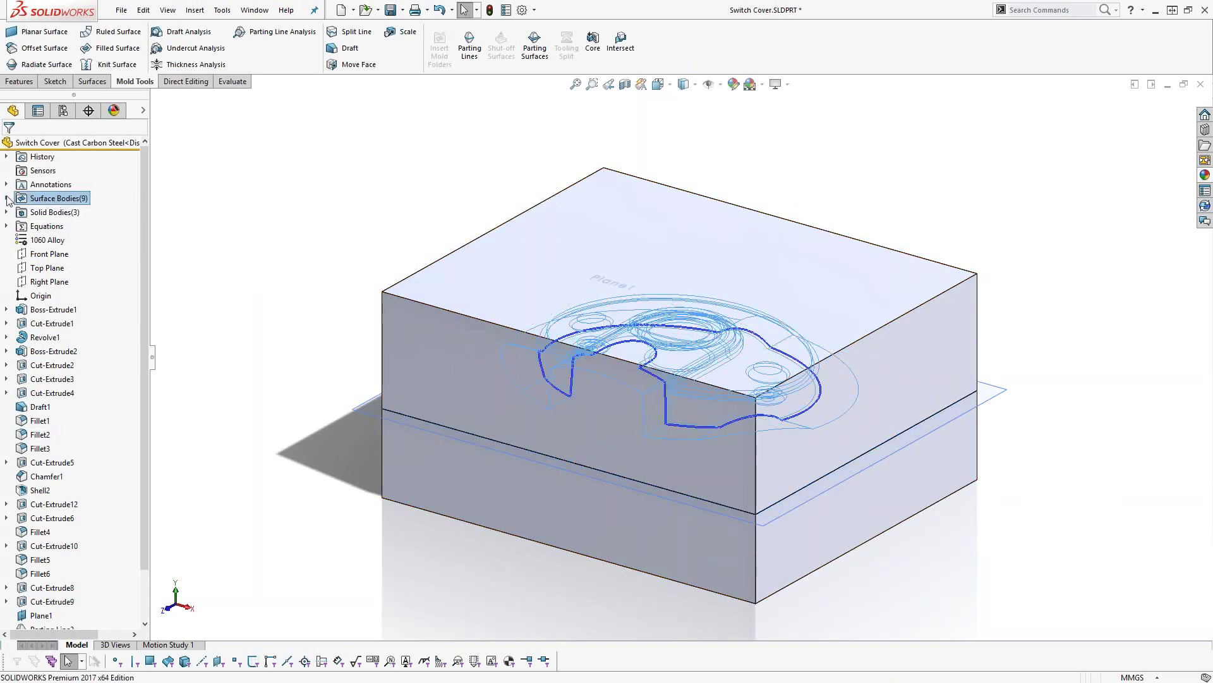
pyautogui.click(7, 198)
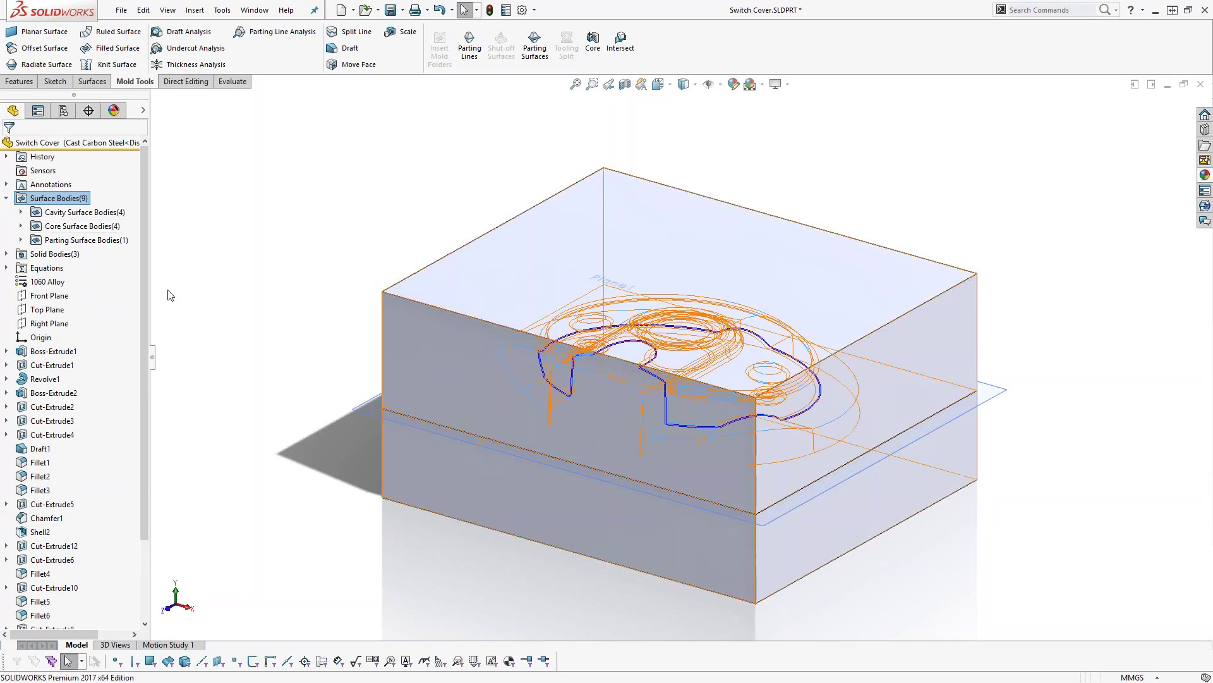
pyautogui.click(21, 213)
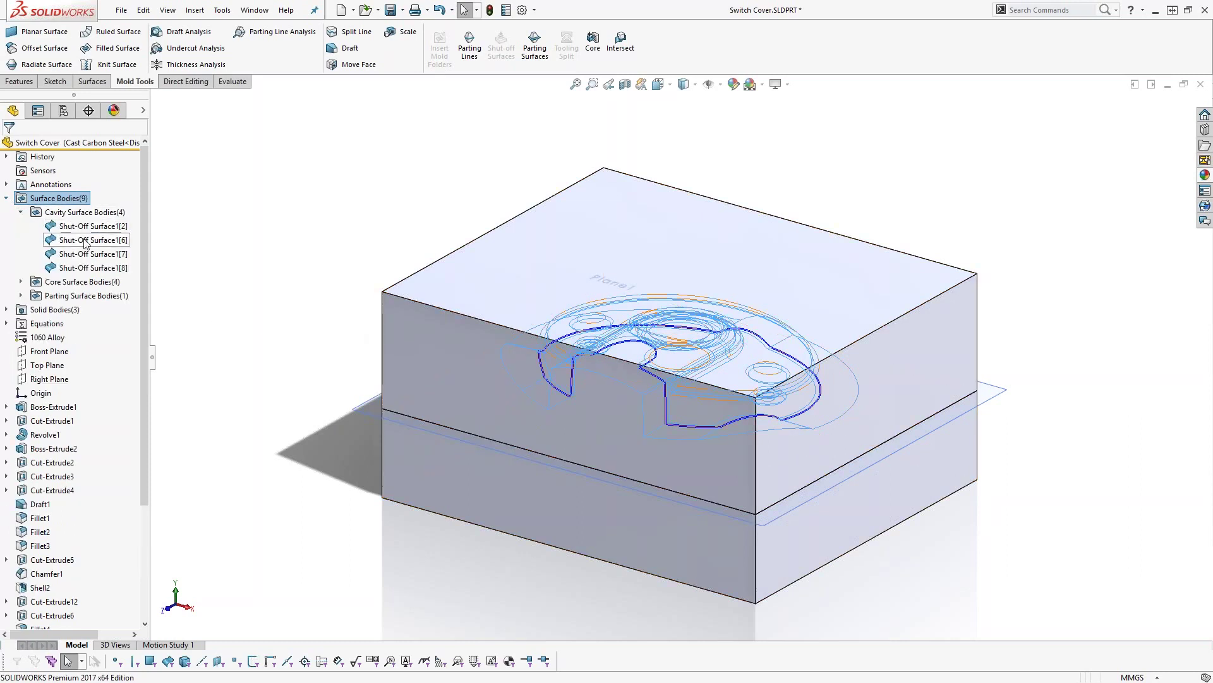
pyautogui.click(21, 213)
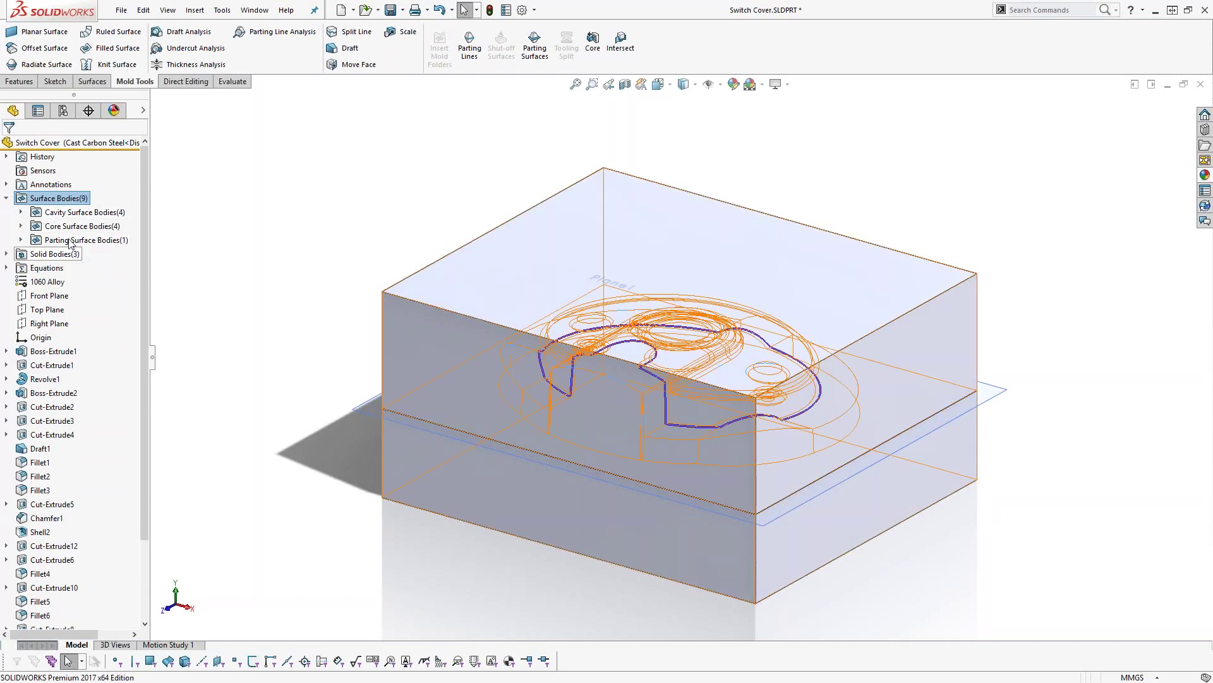
pyautogui.click(6, 198)
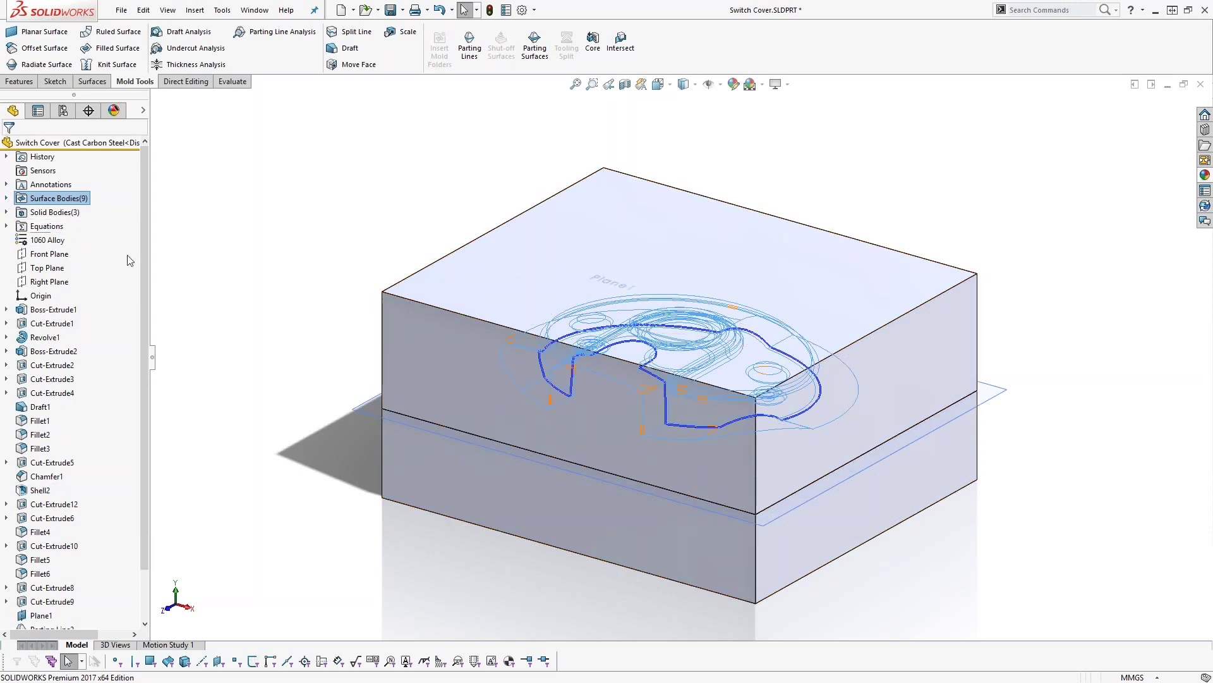
# - Move the upper tooling block about 82 mm upward along Y with Move/Copy Bodies to expose the core
pyautogui.scroll(3, 695, 386)
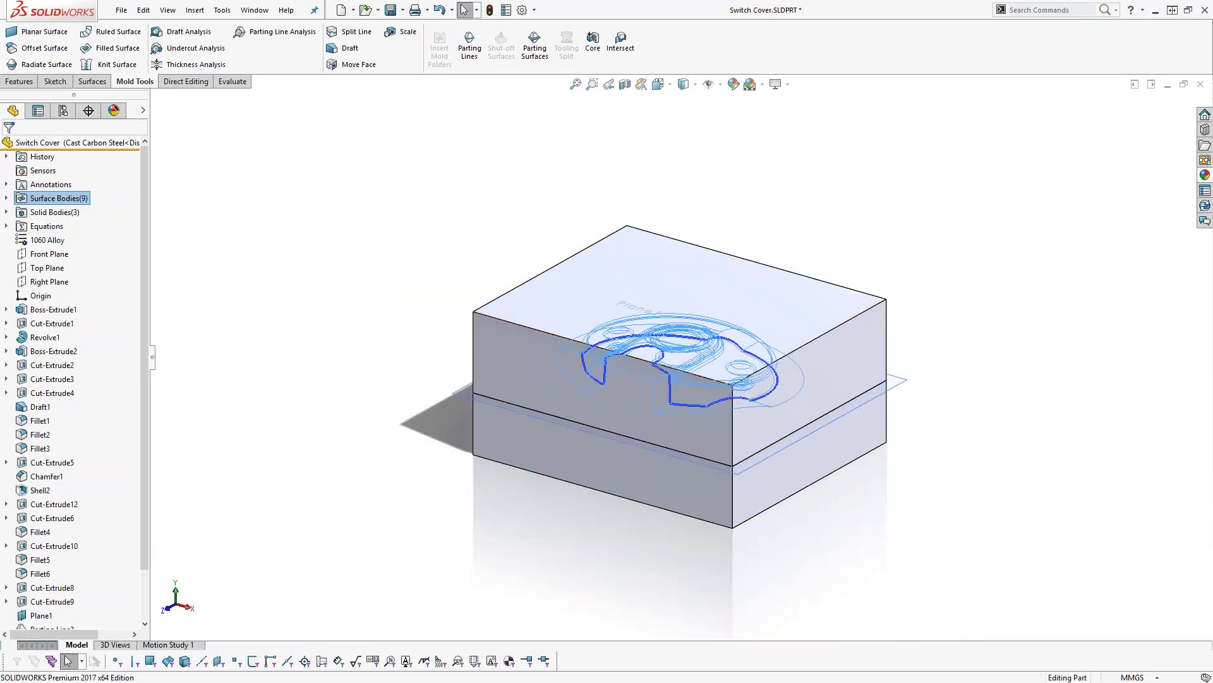
pyautogui.moveTo(616, 297); pyautogui.dragTo(612, 217, button='middle')
pyautogui.scroll(-2, 127, 536)
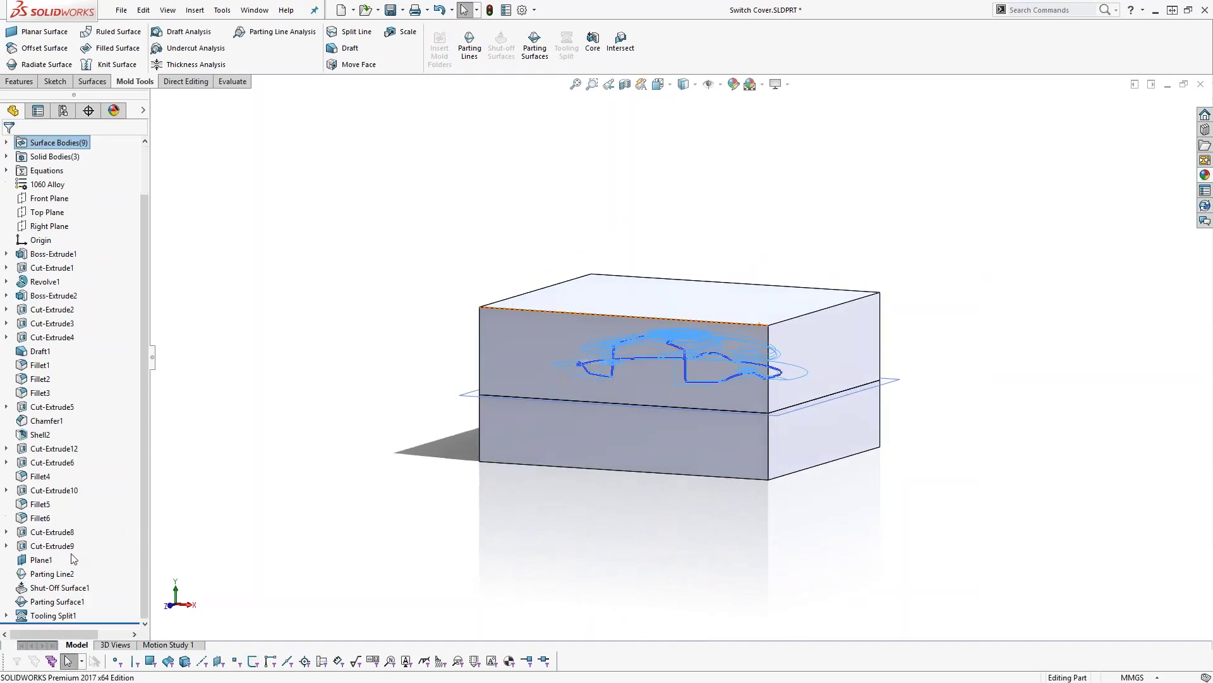
pyautogui.click(186, 81)
pyautogui.click(49, 43)
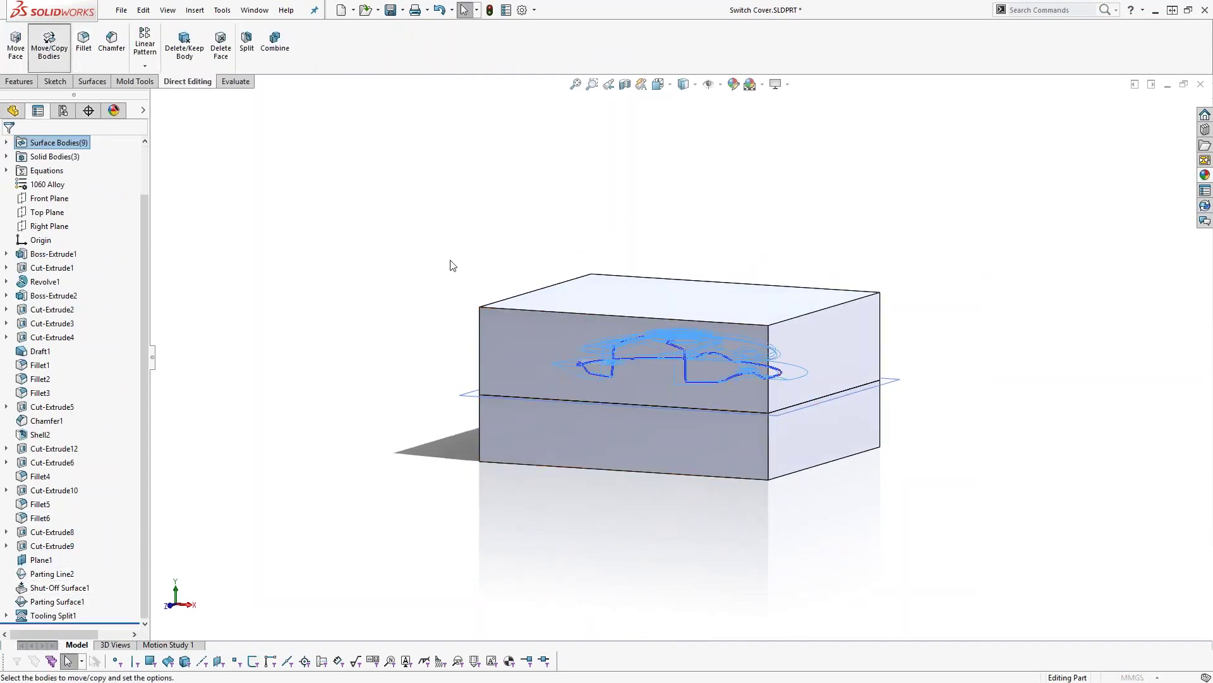
pyautogui.click(529, 336)
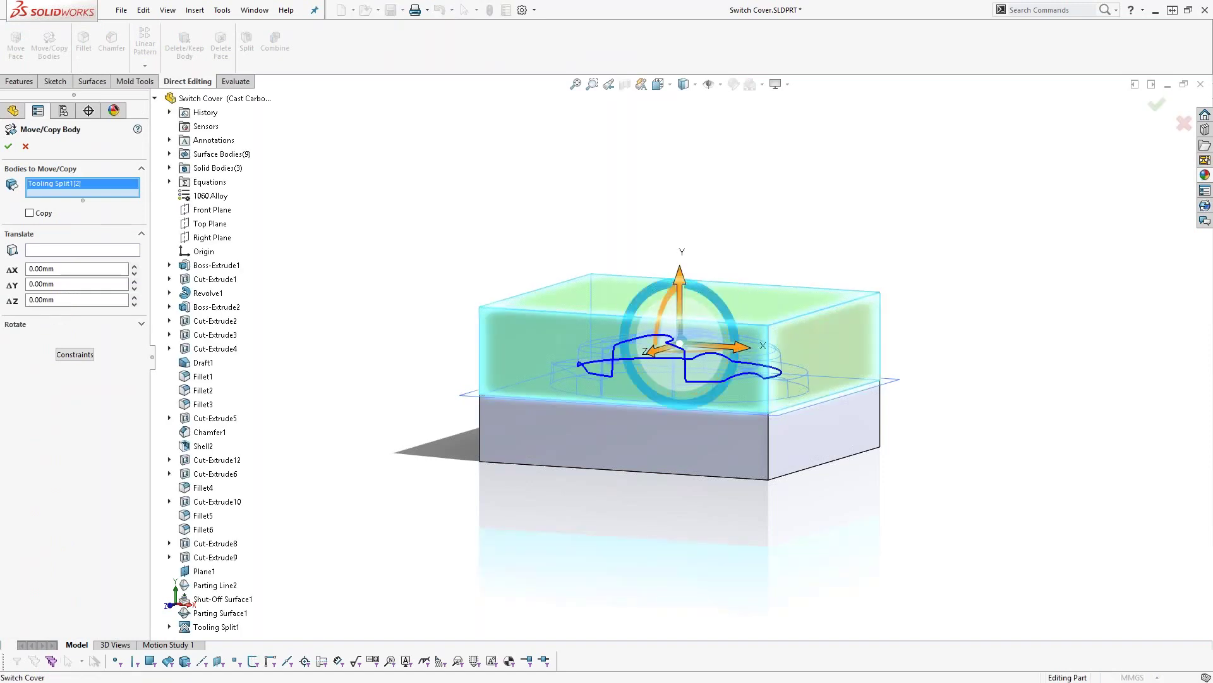
pyautogui.moveTo(679, 266); pyautogui.dragTo(662, 134)
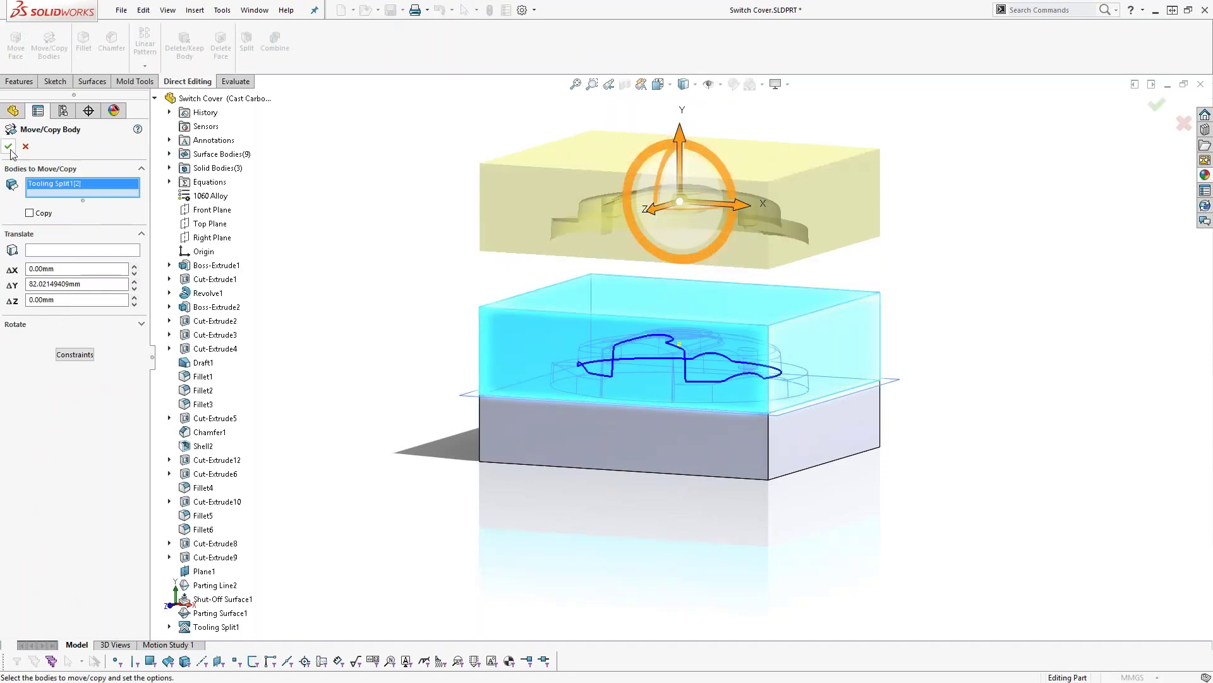
pyautogui.press('Return')
pyautogui.moveTo(425, 296); pyautogui.dragTo(389, 354, button='middle')
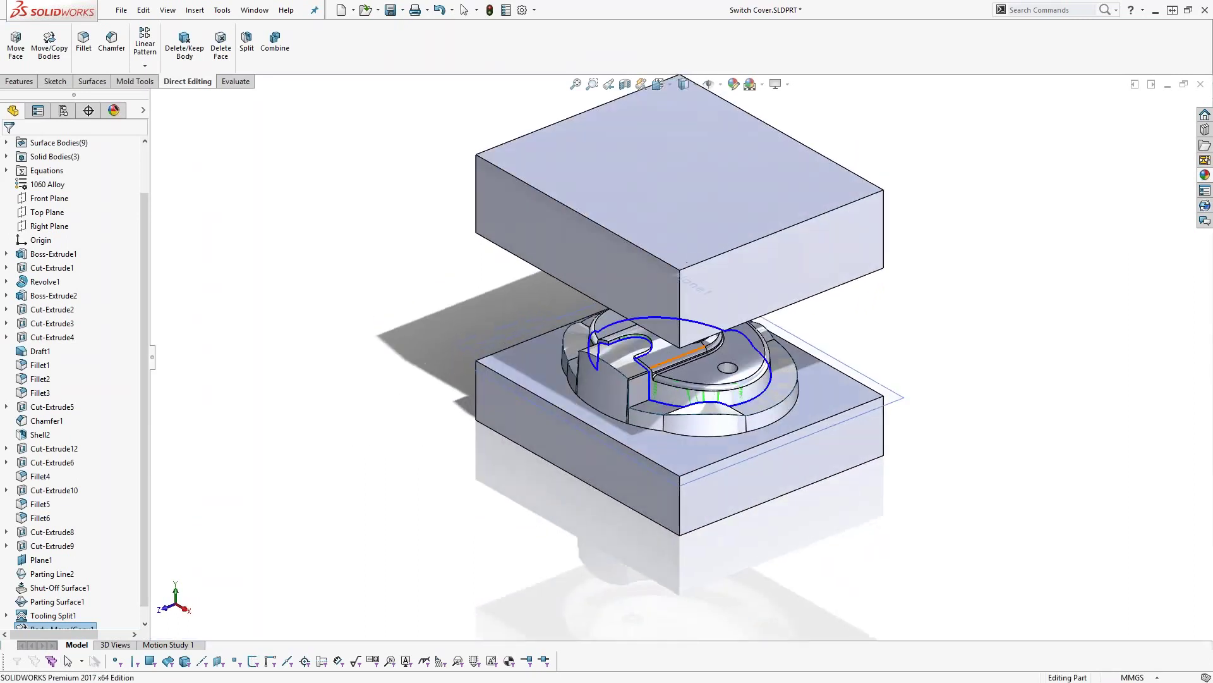
pyautogui.scroll(-5, 656, 416)
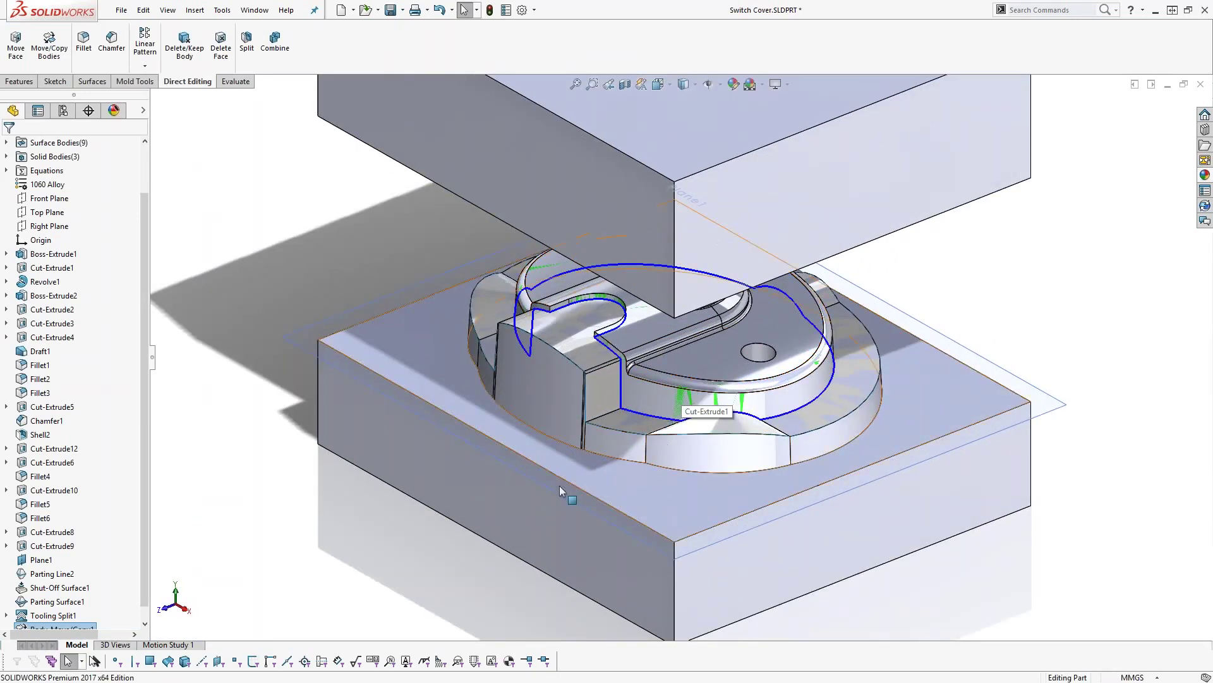
pyautogui.moveTo(469, 481); pyautogui.dragTo(473, 398, button='middle')
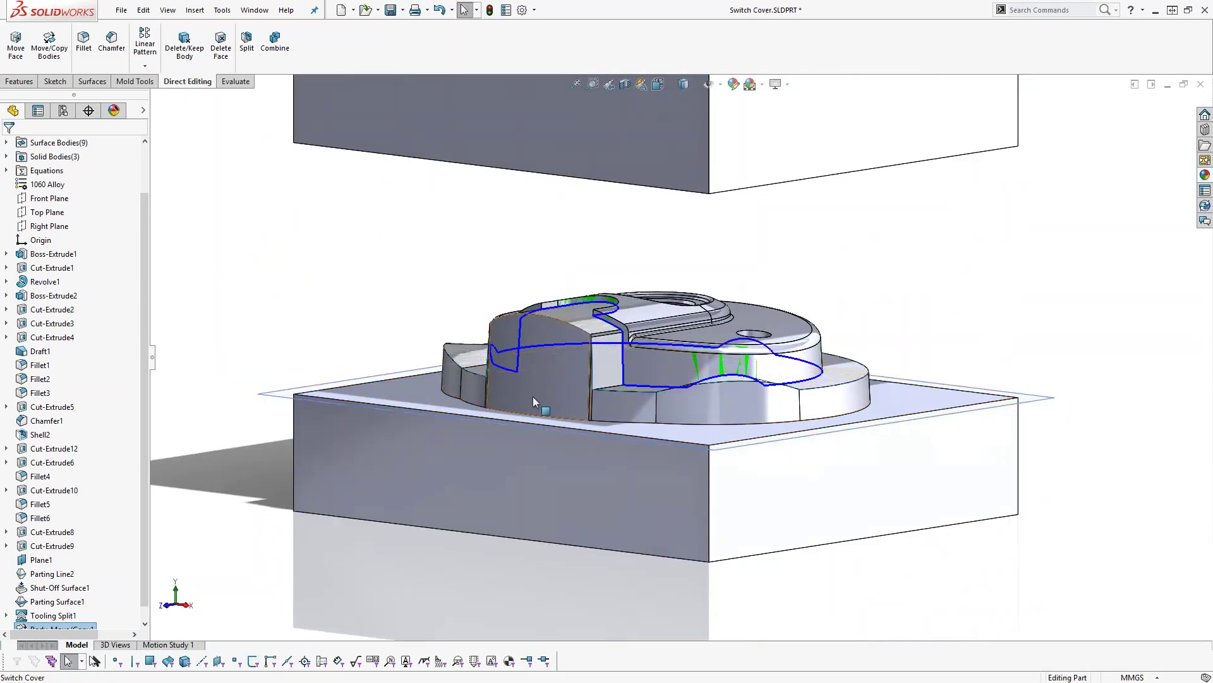
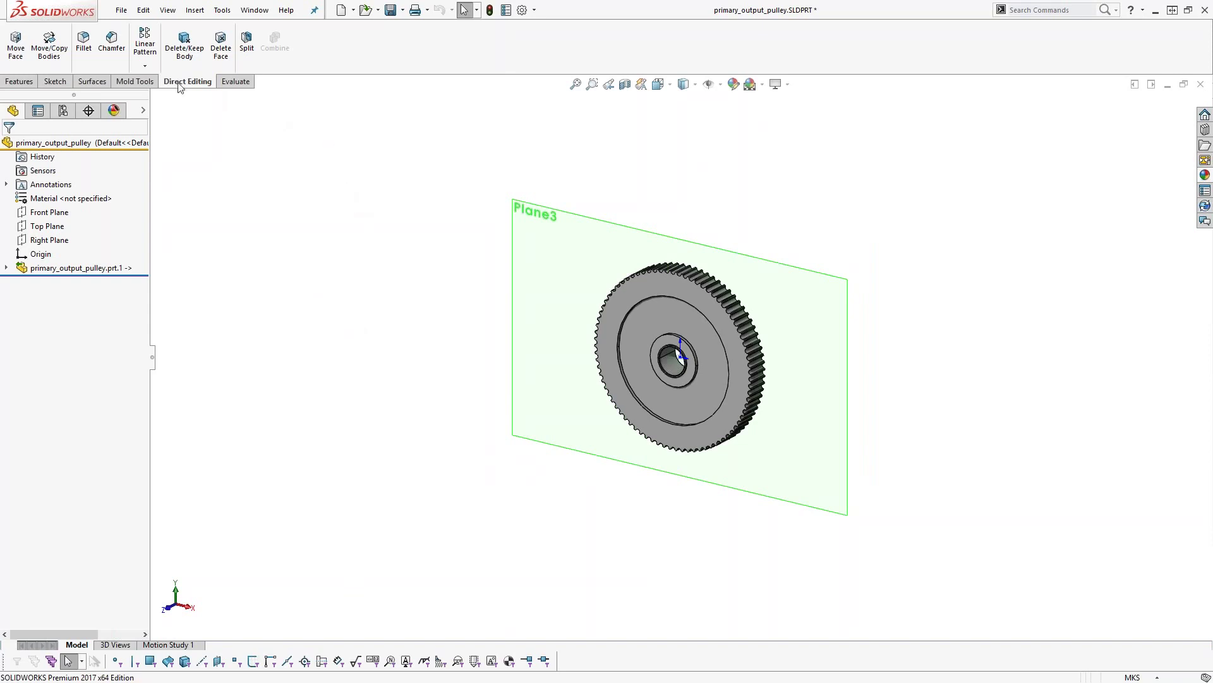
# - Sketch an origin-centred rectangle about 125 mm wide and 129 mm high on Plane3 around the output pulley
pyautogui.click(135, 81)
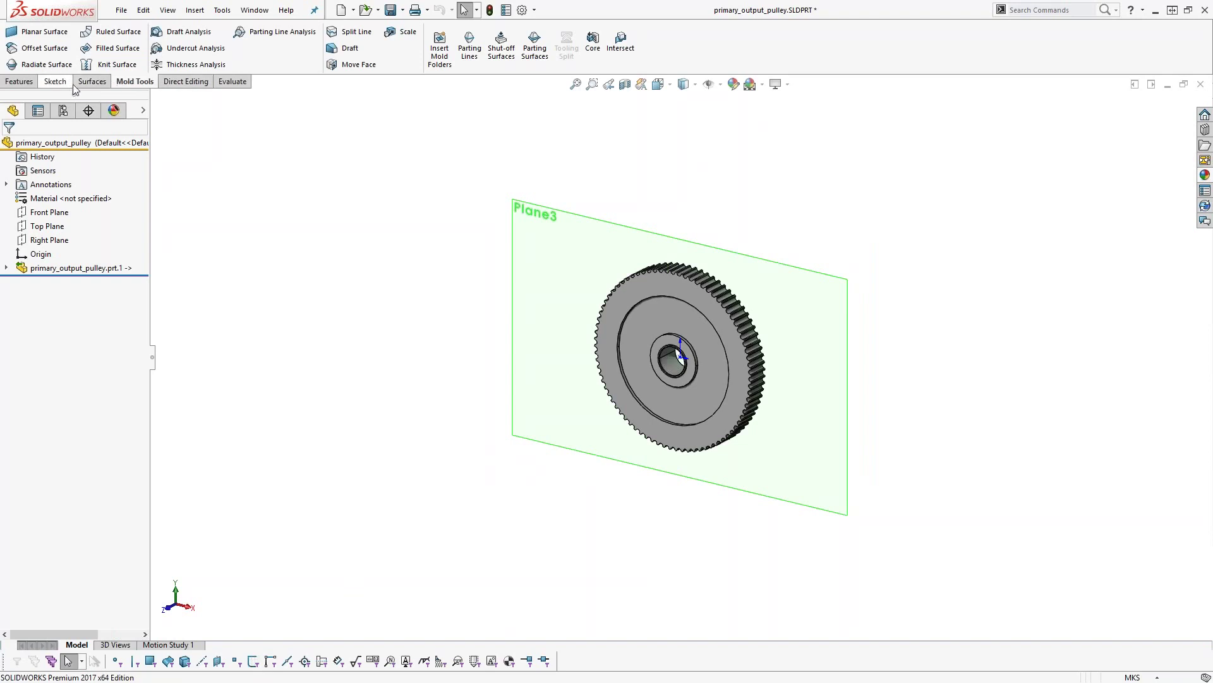
pyautogui.click(556, 273)
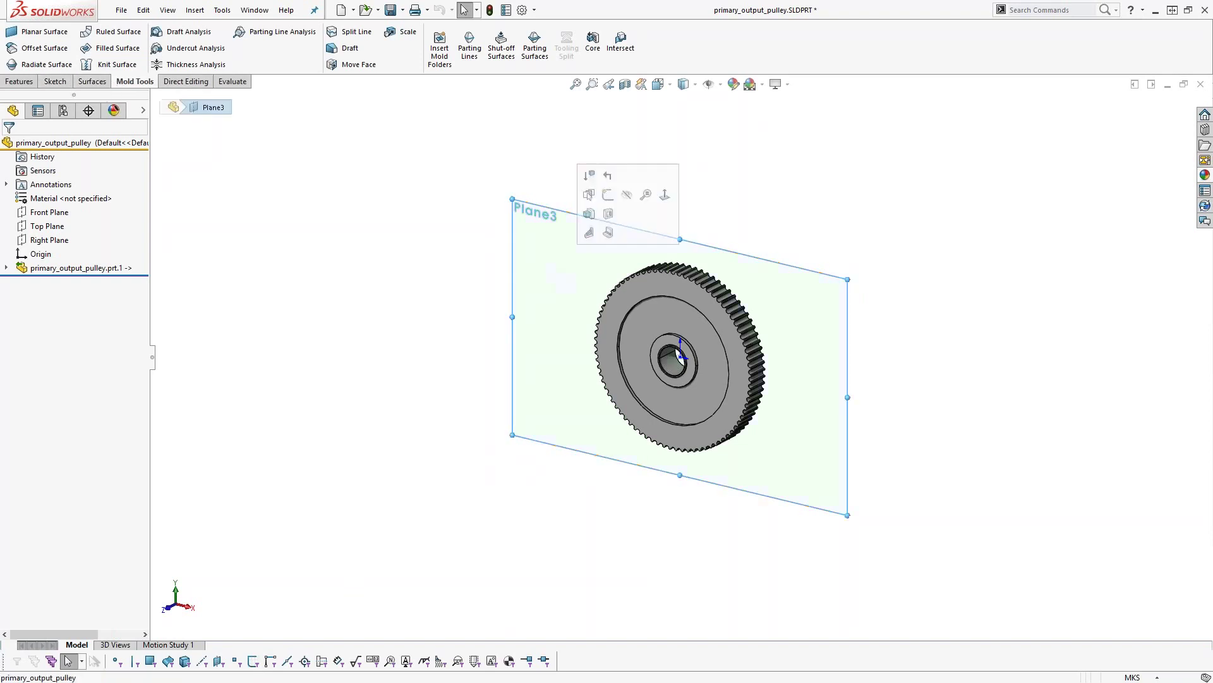
pyautogui.click(608, 194)
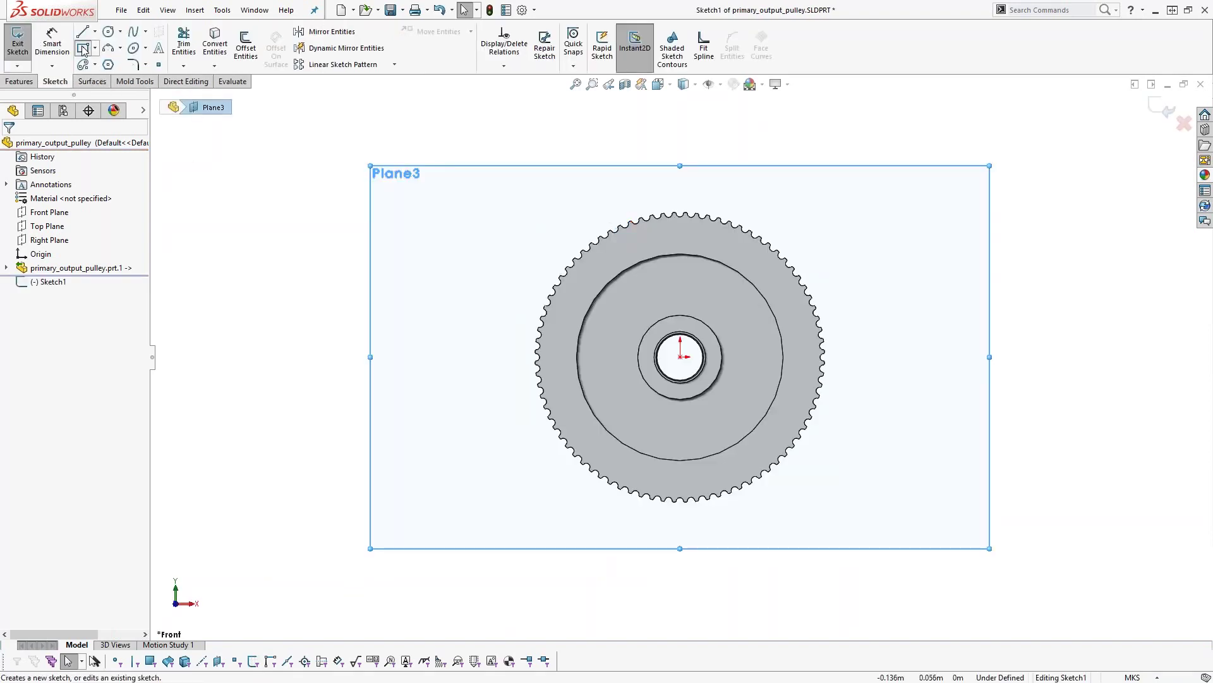
pyautogui.click(83, 48)
pyautogui.click(680, 356)
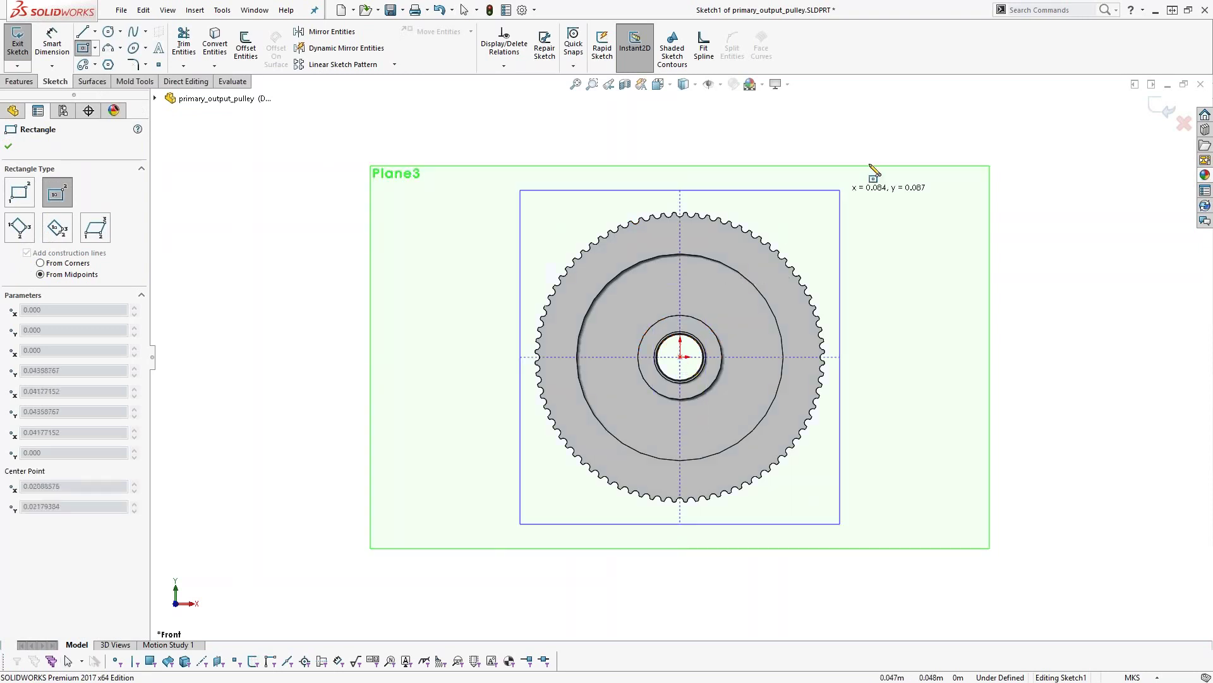
pyautogui.click(920, 110)
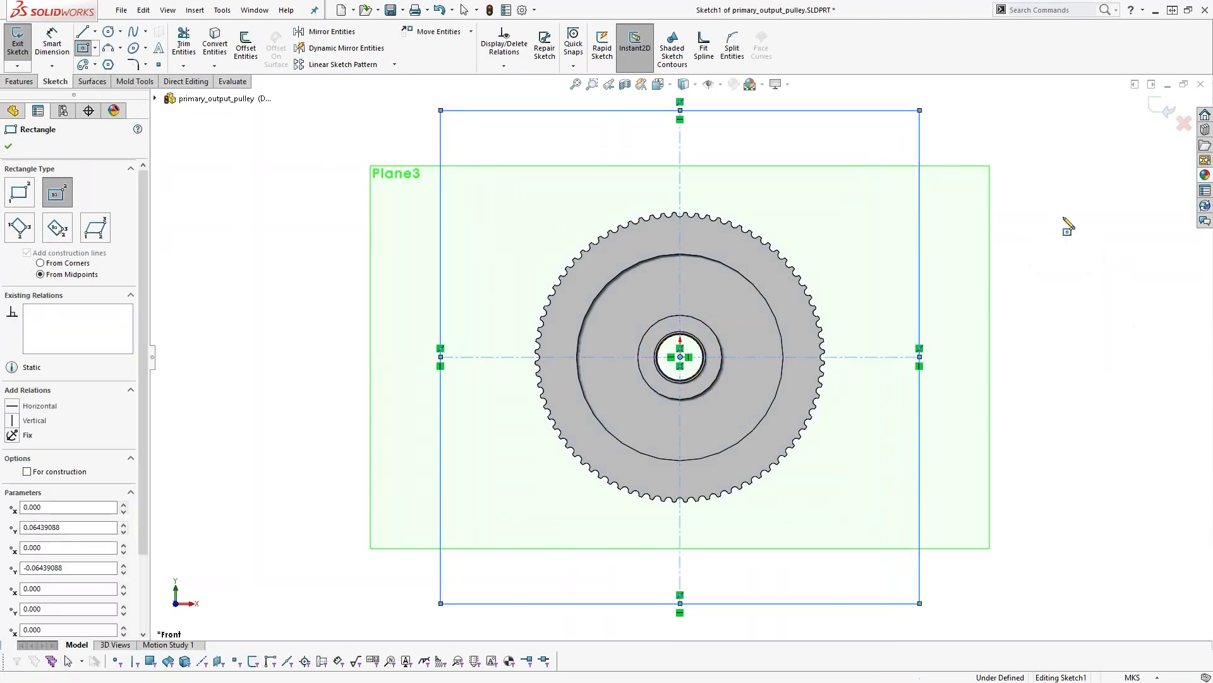
# - Dimension the rectangle 0.15 m high and 0.15 m wide, and finish the sketch
pyautogui.moveTo(1065, 218); pyautogui.dragTo(1064, 186, button='right')
pyautogui.scroll(1, 1037, 212)
pyautogui.click(881, 189)
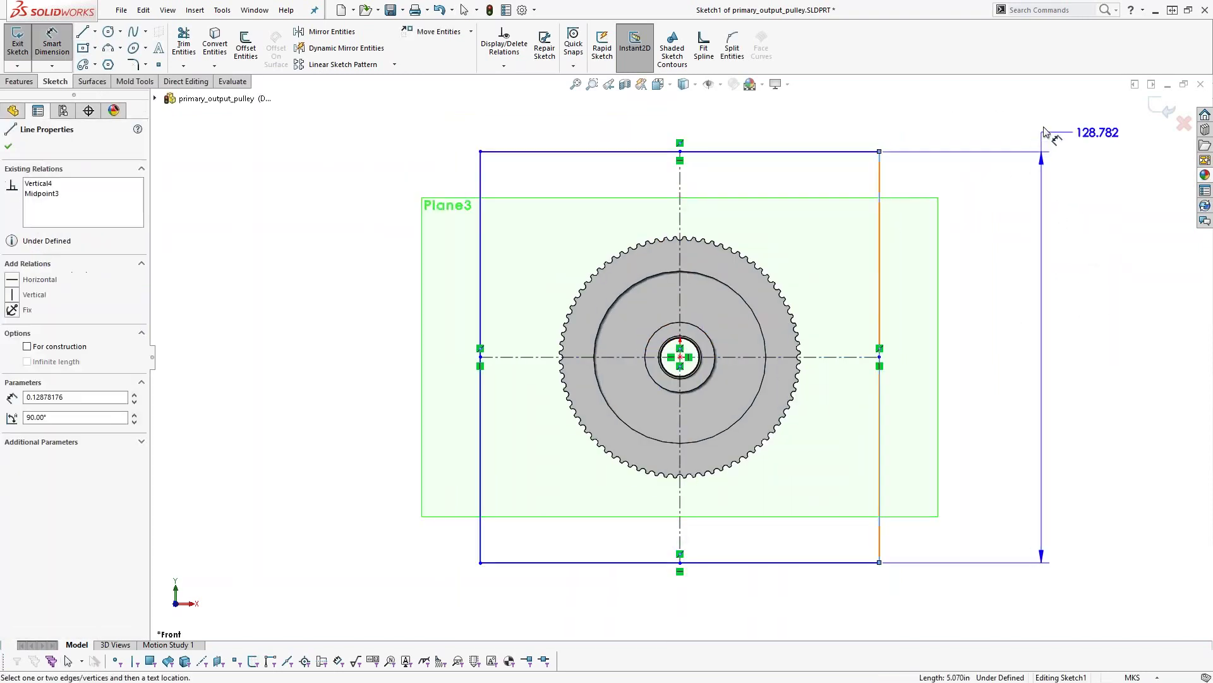
pyautogui.click(1044, 132)
pyautogui.write('.15')
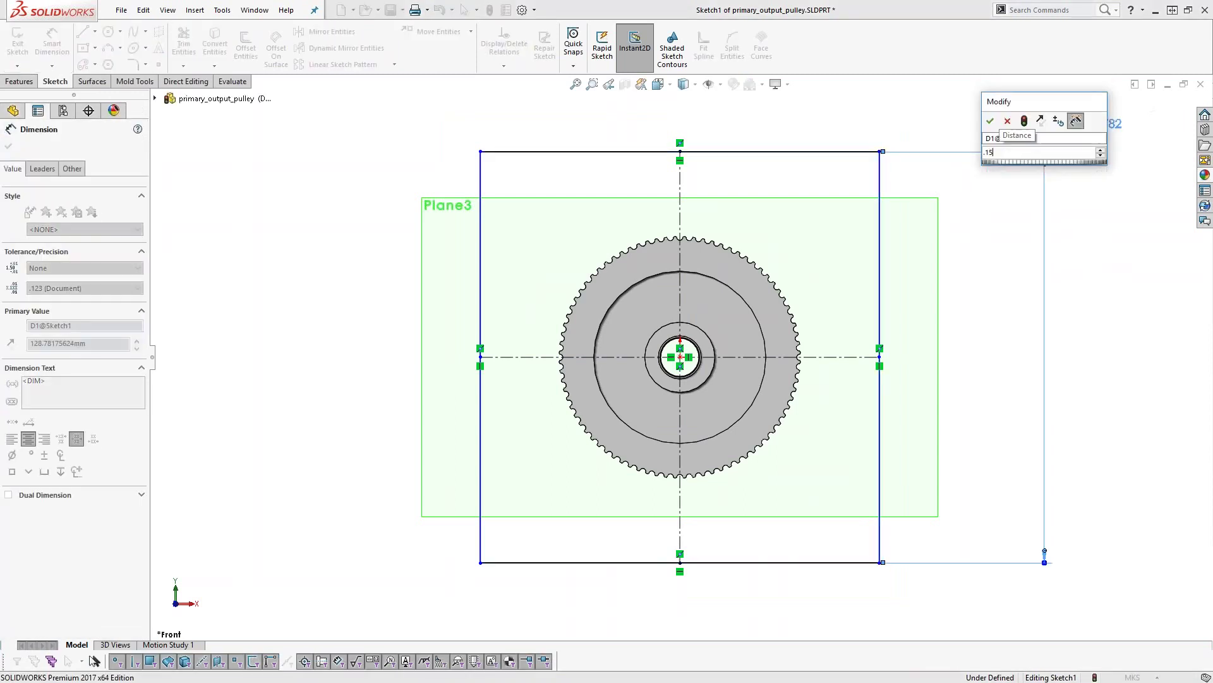
pyautogui.press('Return')
pyautogui.click(845, 118)
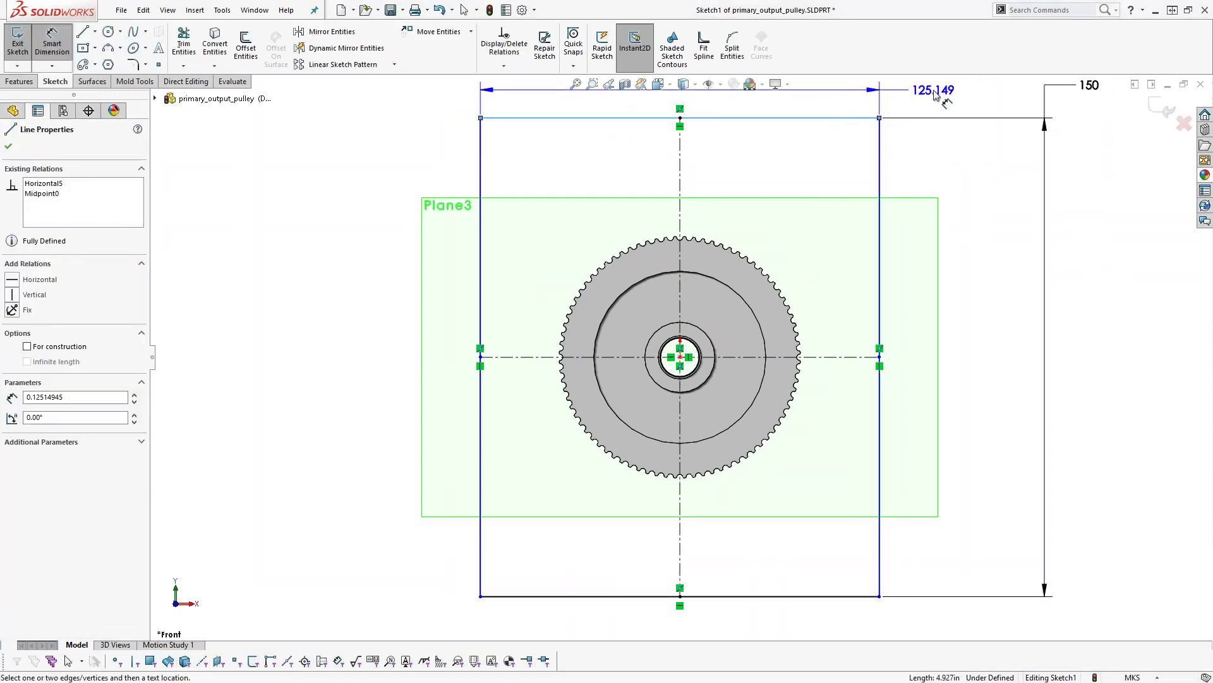
pyautogui.click(935, 94)
pyautogui.write('.15')
pyautogui.press('Return')
pyautogui.press('f')
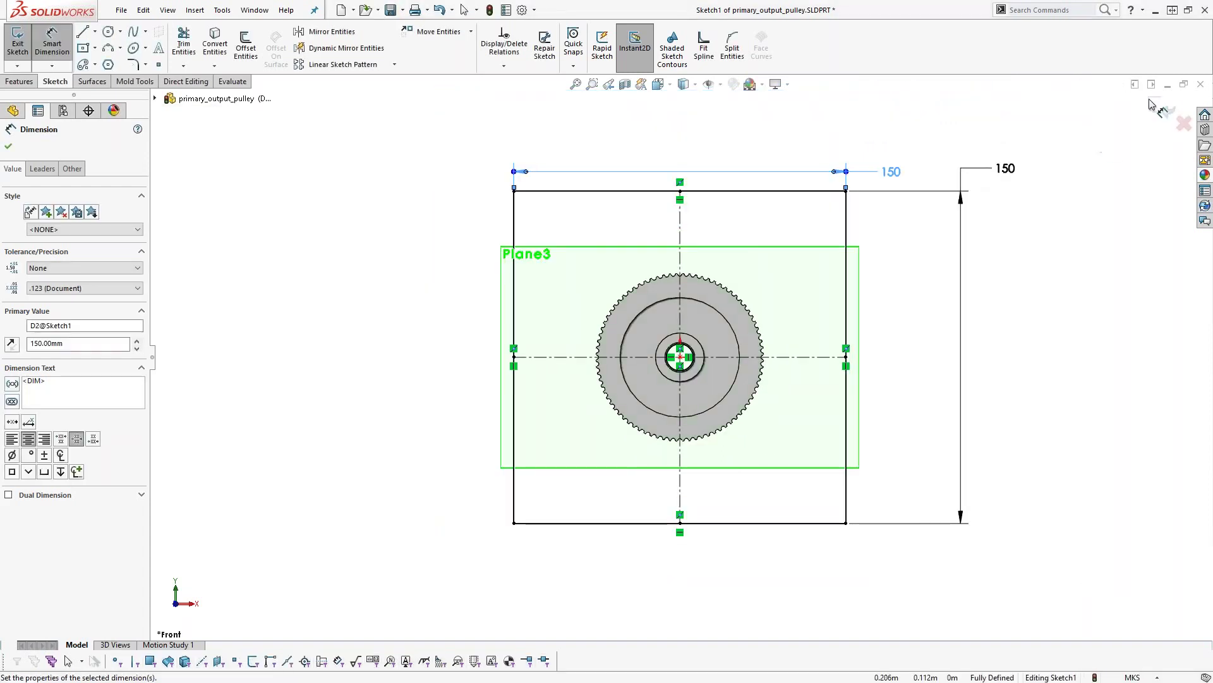
pyautogui.click(1165, 112)
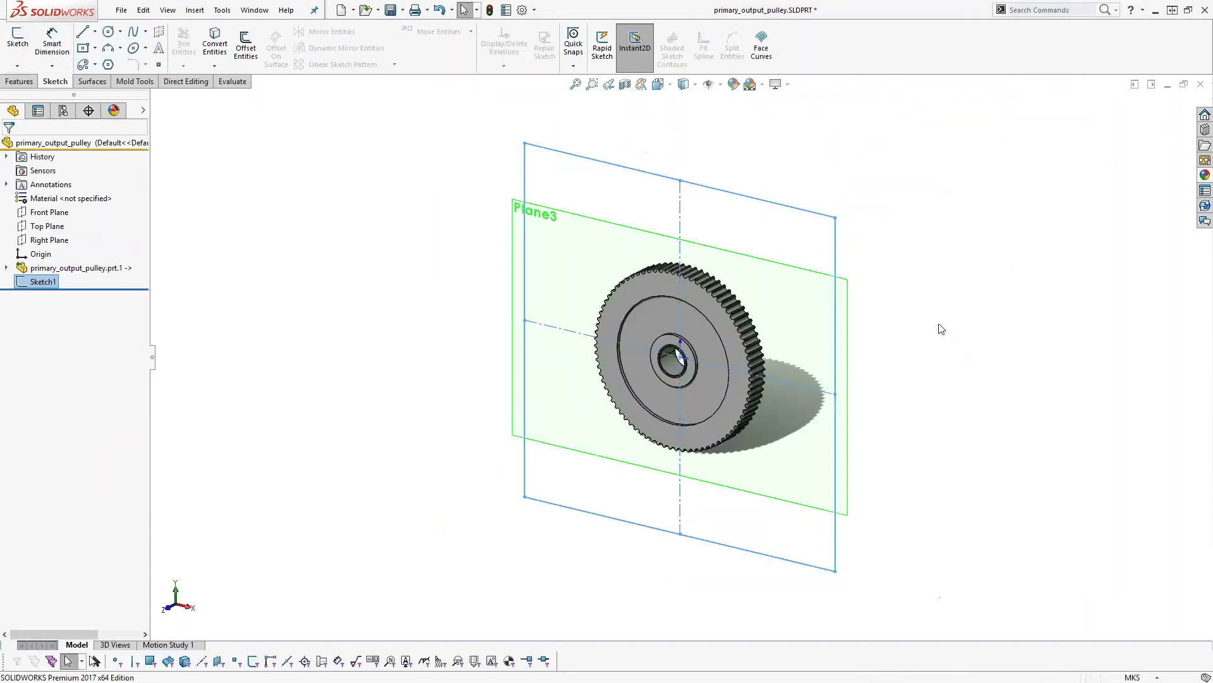
# - Extrude the square sketch 0.1 m with the Mid Plane condition as a separate body, without merging the result
pyautogui.rightClick(836, 239)
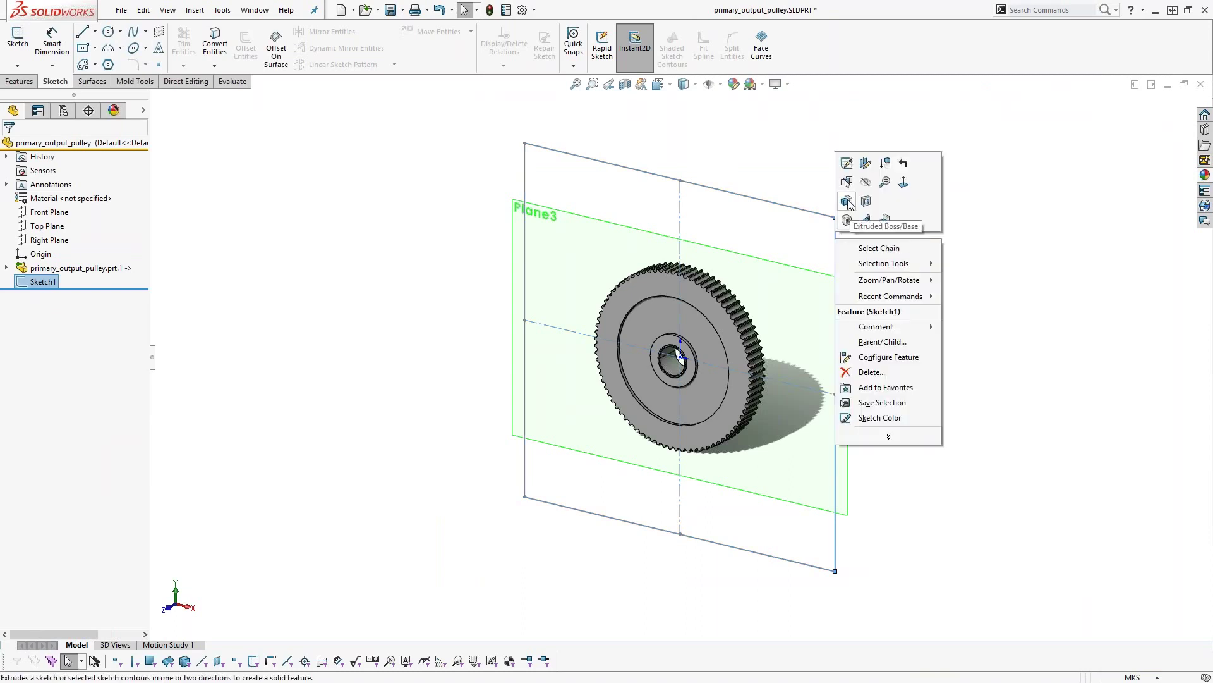
pyautogui.click(850, 203)
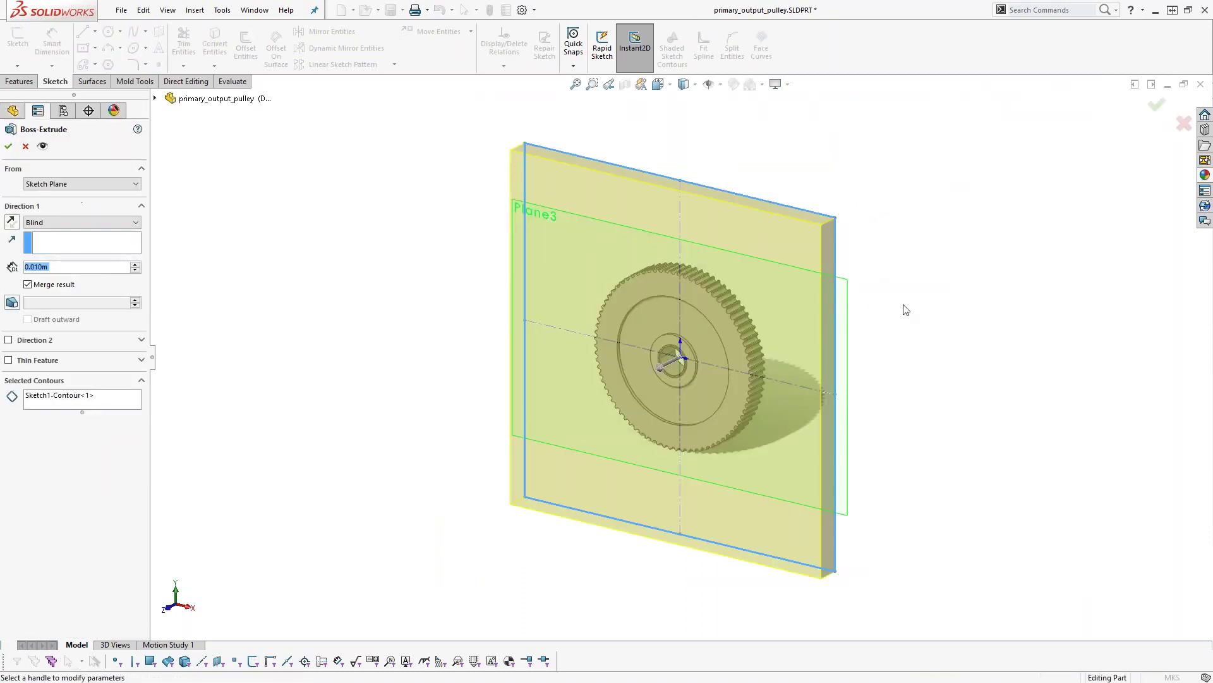
pyautogui.rightClick(904, 306)
pyautogui.click(941, 535)
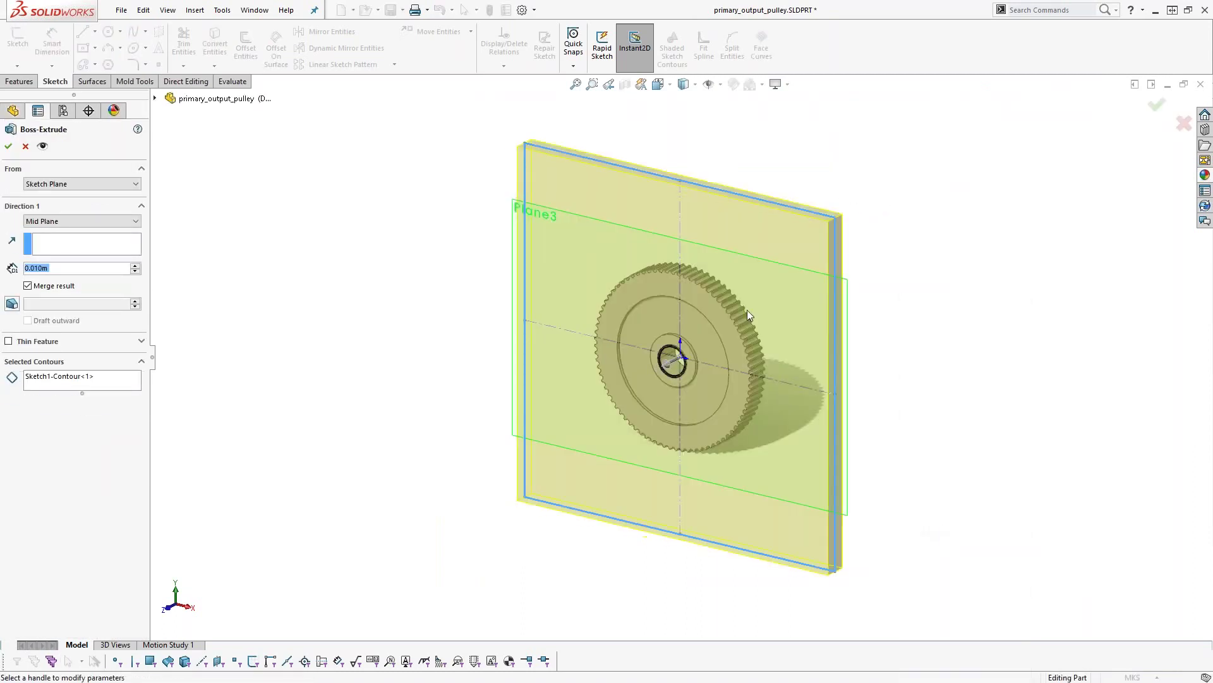
pyautogui.write('0.1')
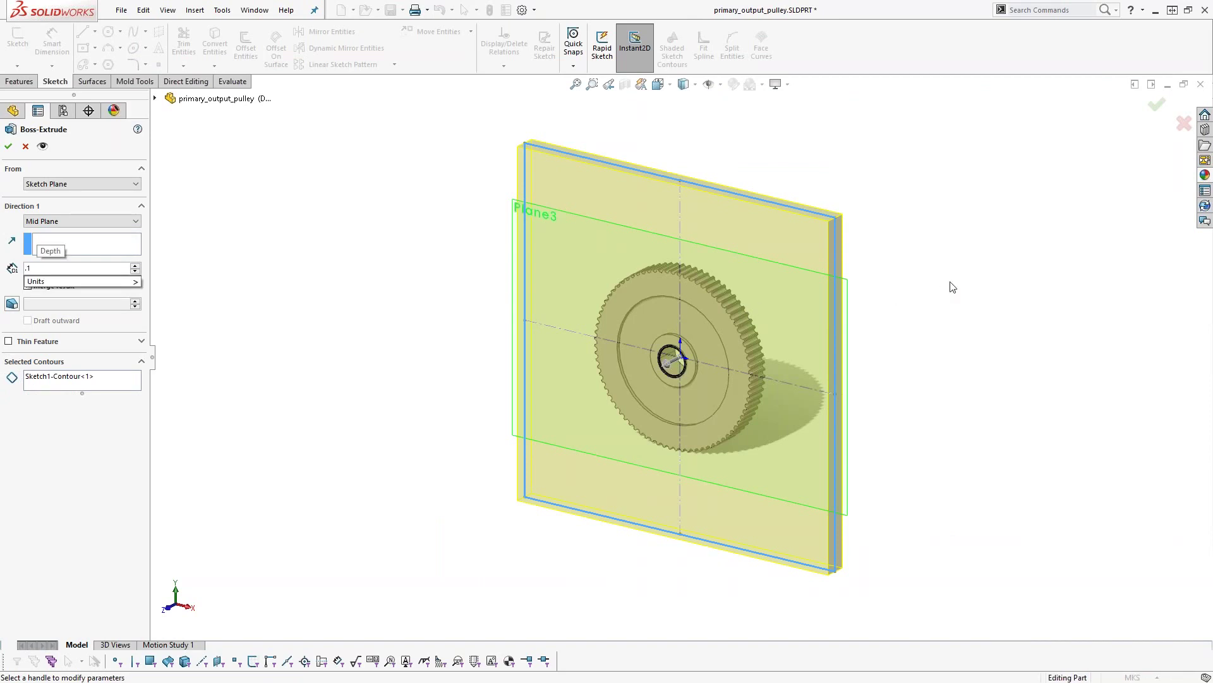
pyautogui.press('Return')
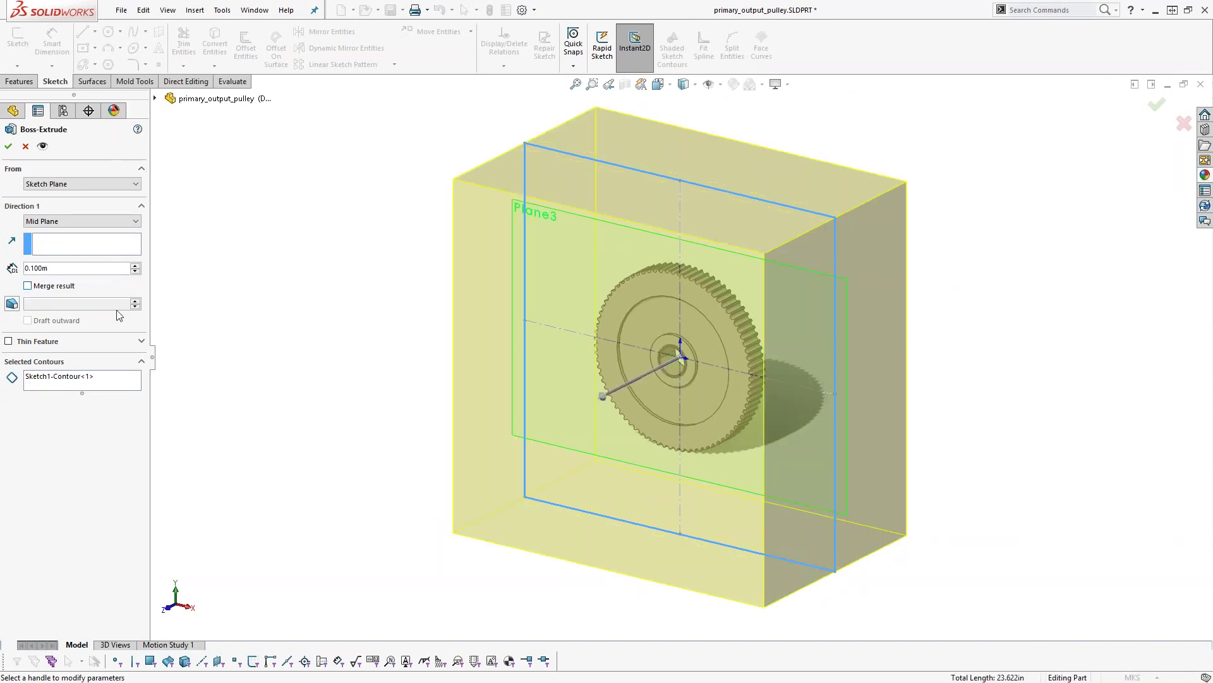
pyautogui.click(9, 147)
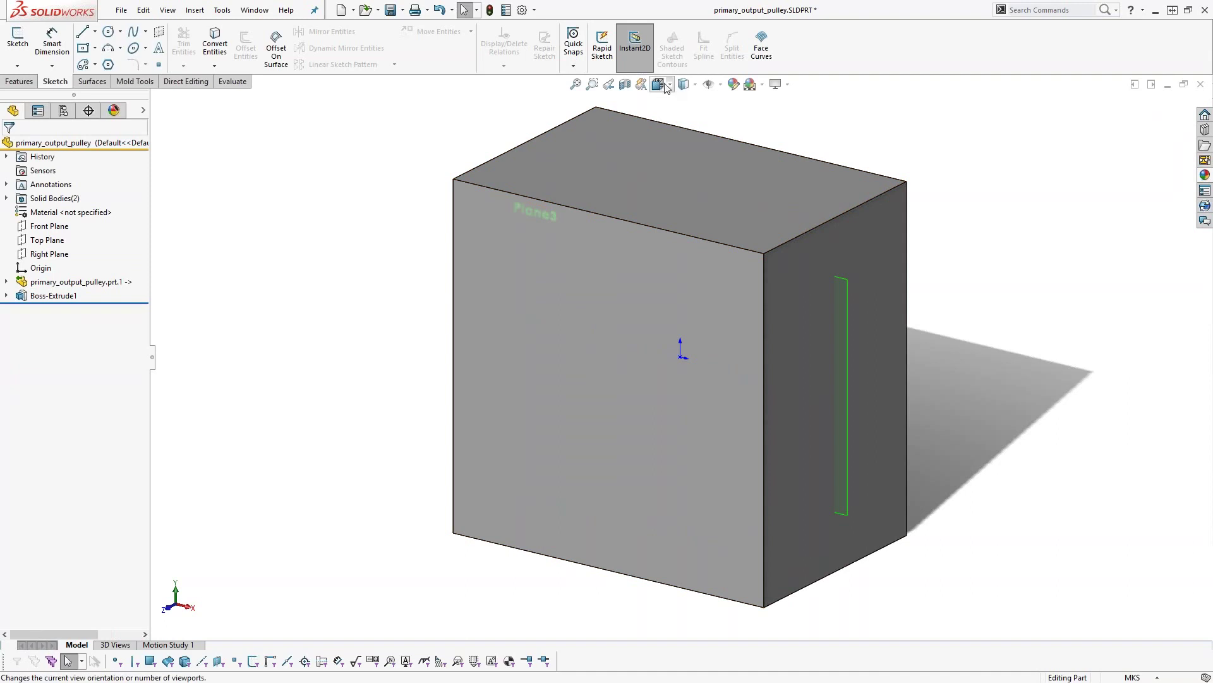
# - Inspect the pulley enclosed in the block using a temporary section view on the Front Plane
pyautogui.click(626, 84)
pyautogui.moveTo(641, 377)
pyautogui.mouseDown()
pyautogui.moveTo(655, 369)
pyautogui.moveTo(636, 373)
pyautogui.mouseUp()
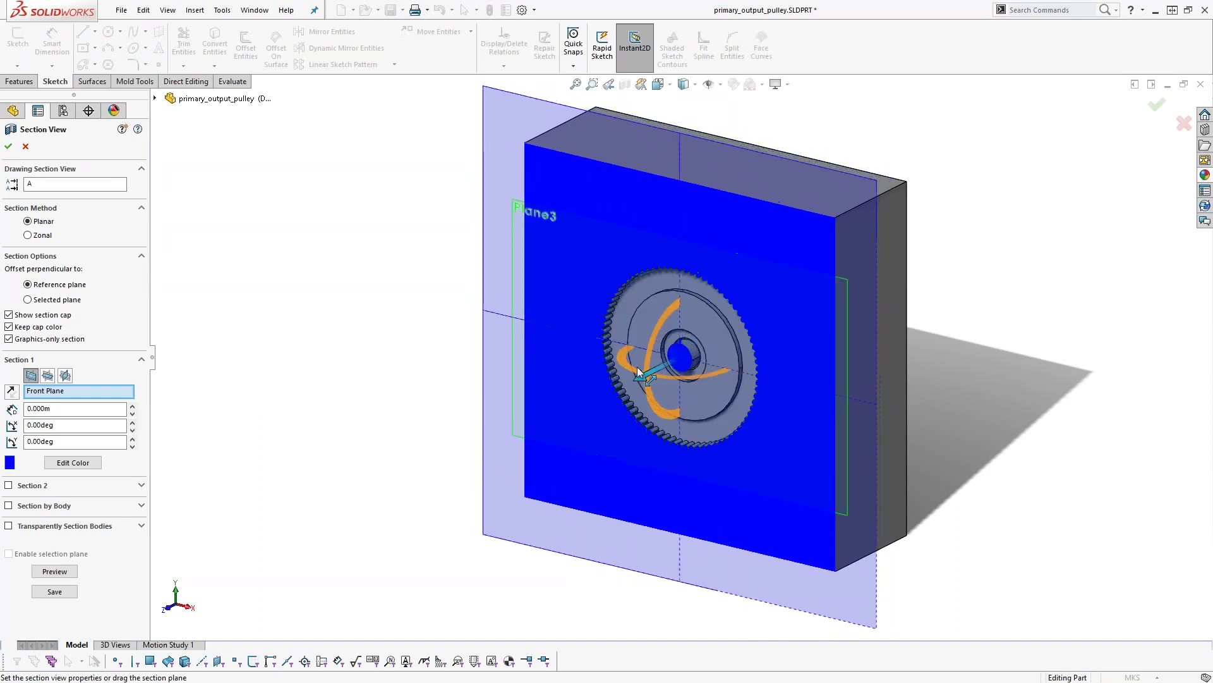
pyautogui.scroll(-5, 684, 353)
pyautogui.scroll(5, 684, 354)
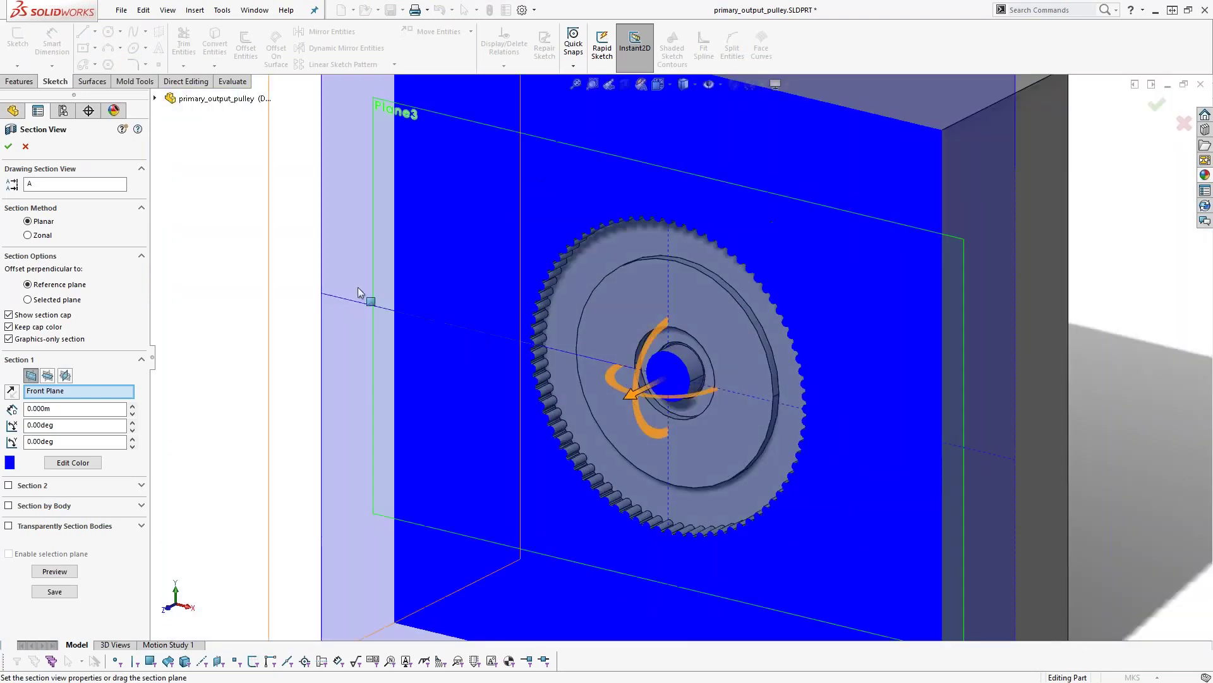
pyautogui.click(25, 146)
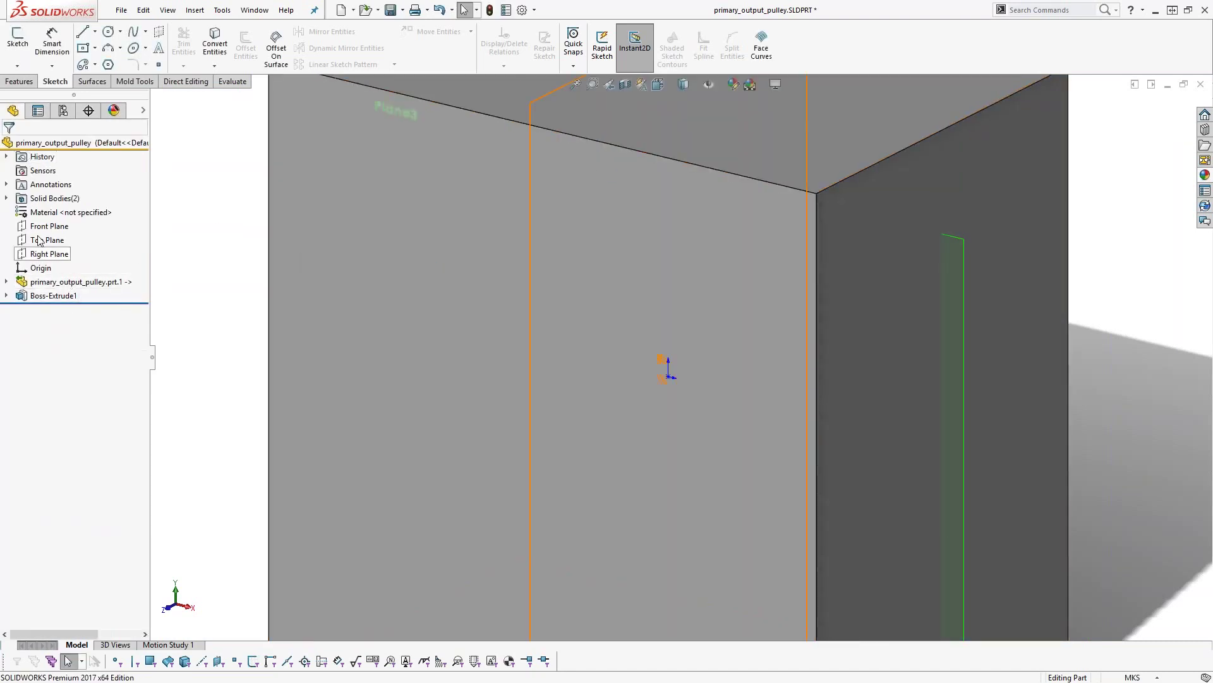
# - Start an Intersect of the block, Plane3 and the pulley body with Create both, and compute its regions
pyautogui.click(6, 198)
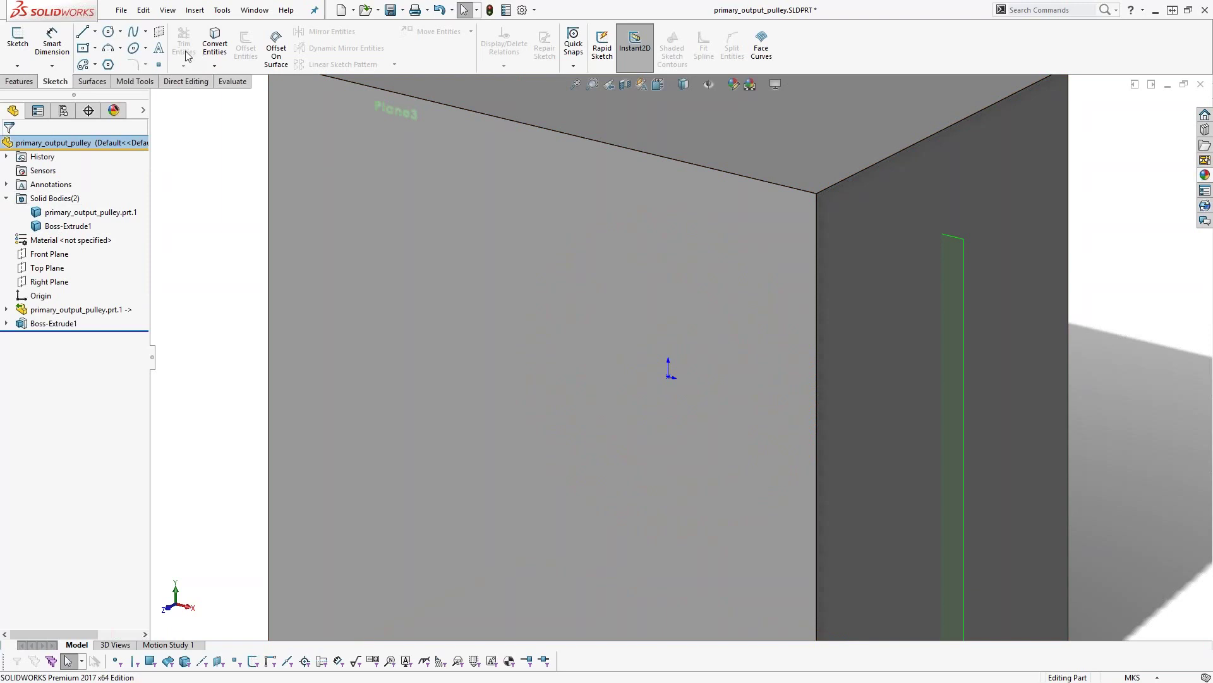
pyautogui.click(19, 82)
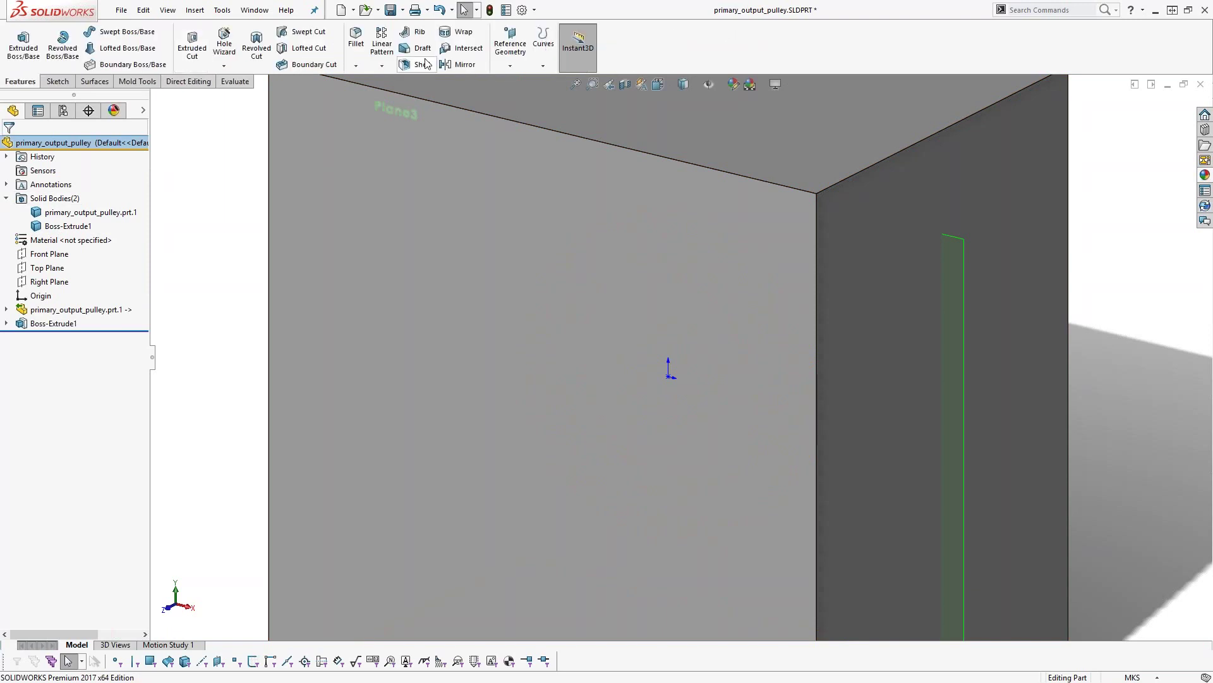
pyautogui.click(463, 49)
pyautogui.click(752, 217)
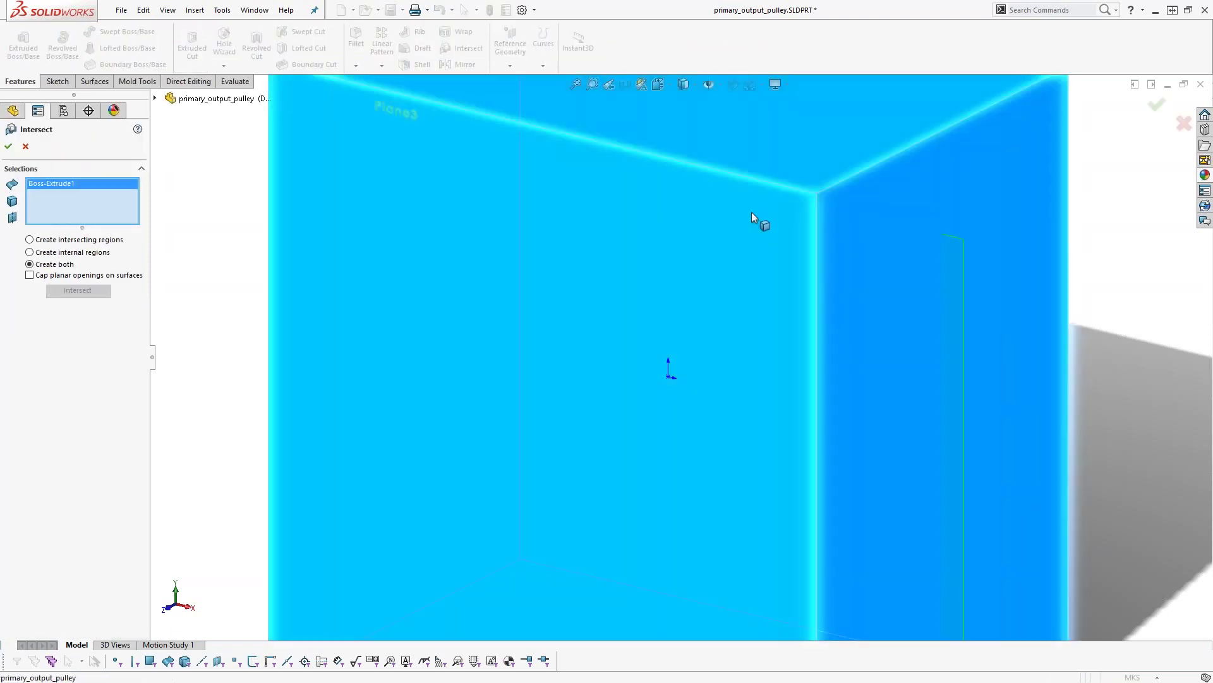
pyautogui.click(963, 243)
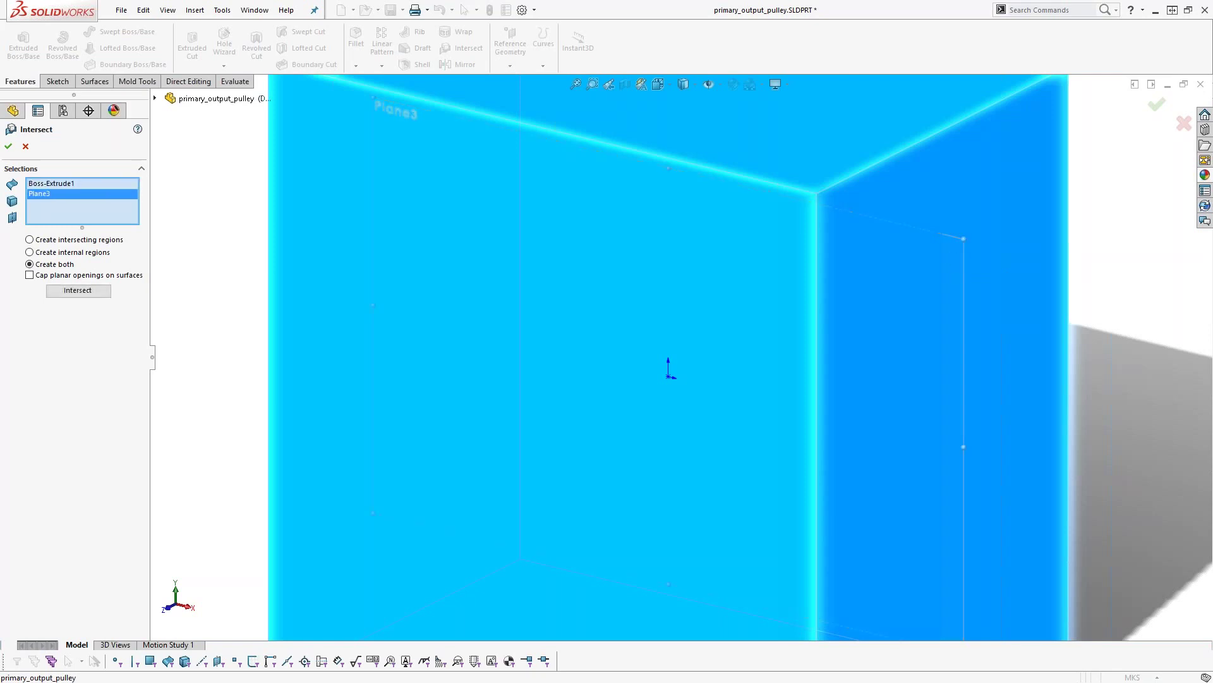
pyautogui.click(156, 98)
pyautogui.click(229, 168)
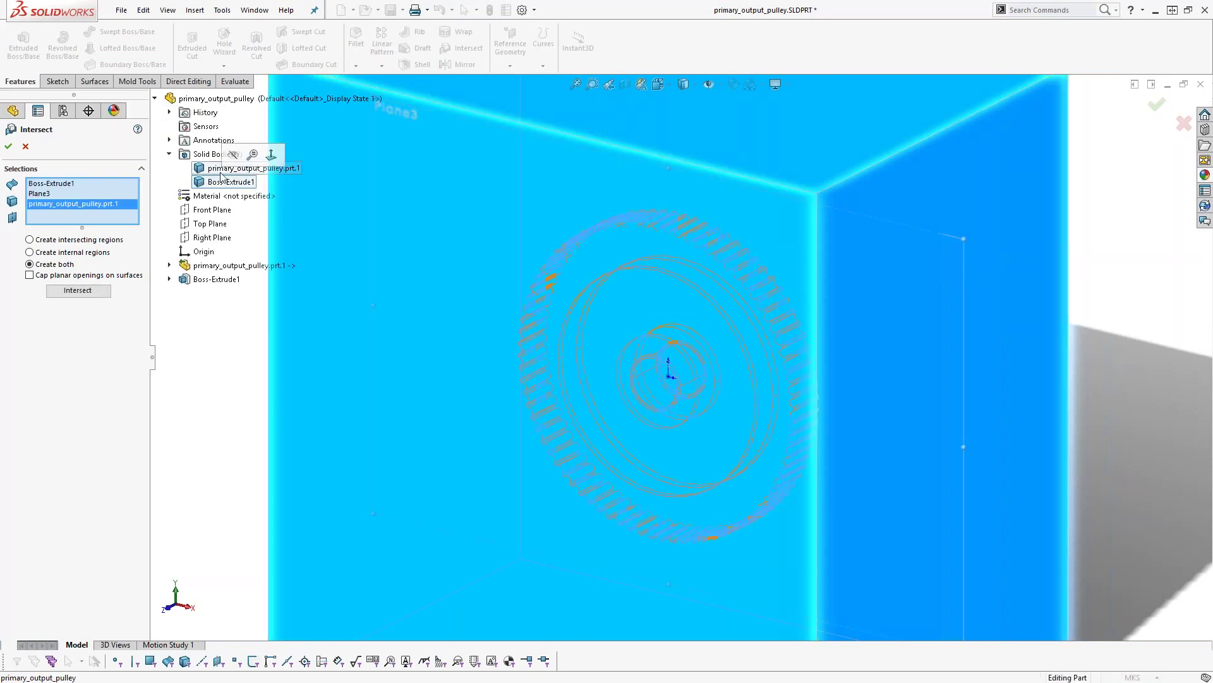
pyautogui.click(13, 147)
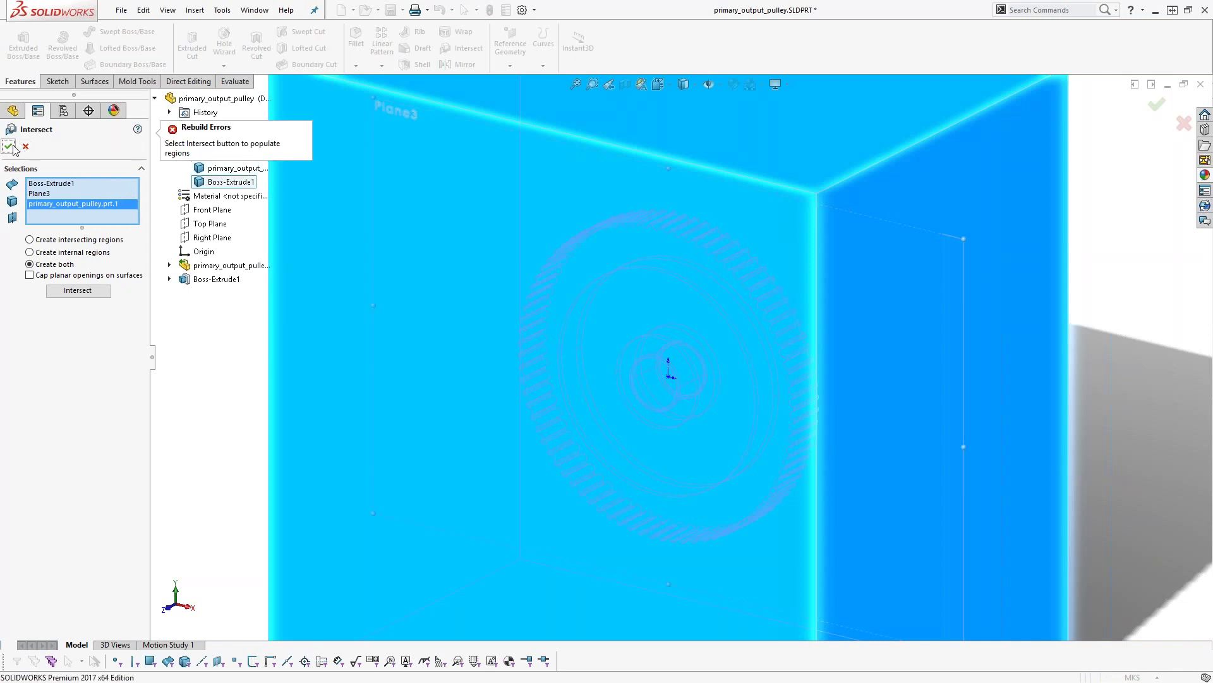
pyautogui.click(48, 290)
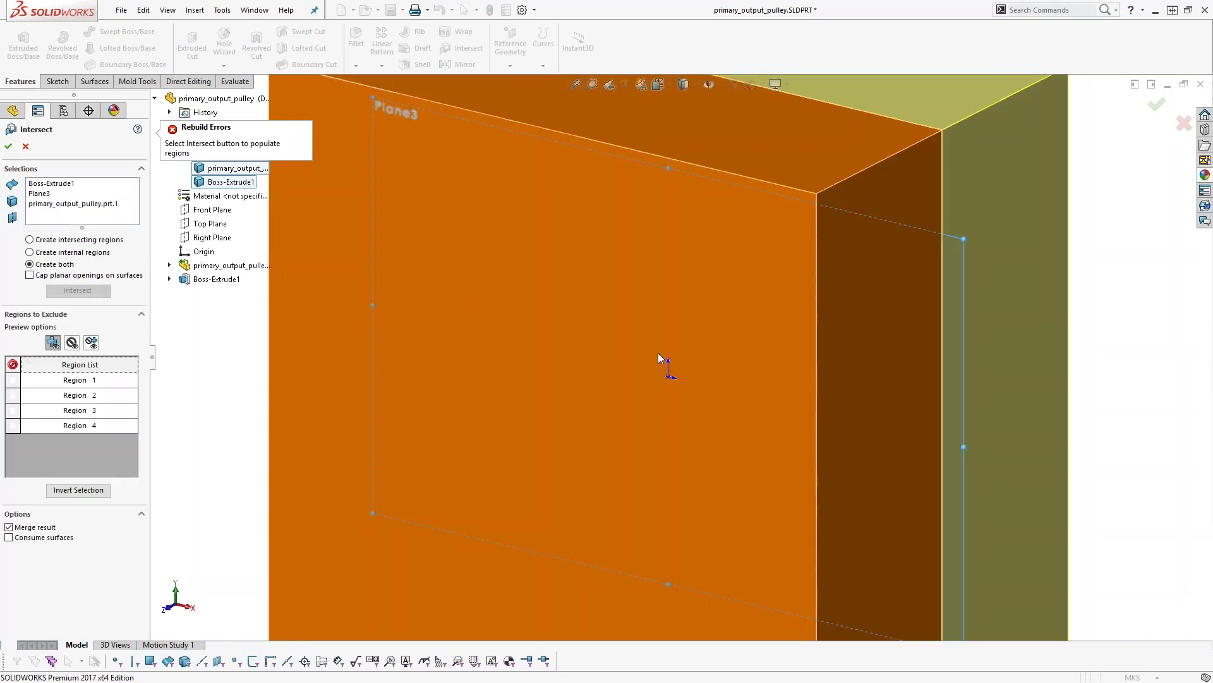
# - Exclude Region 3, the front half of the block, and finish the Intersect with Merge result on
pyautogui.scroll(2, 684, 360)
pyautogui.moveTo(525, 419); pyautogui.dragTo(502, 393, button='middle')
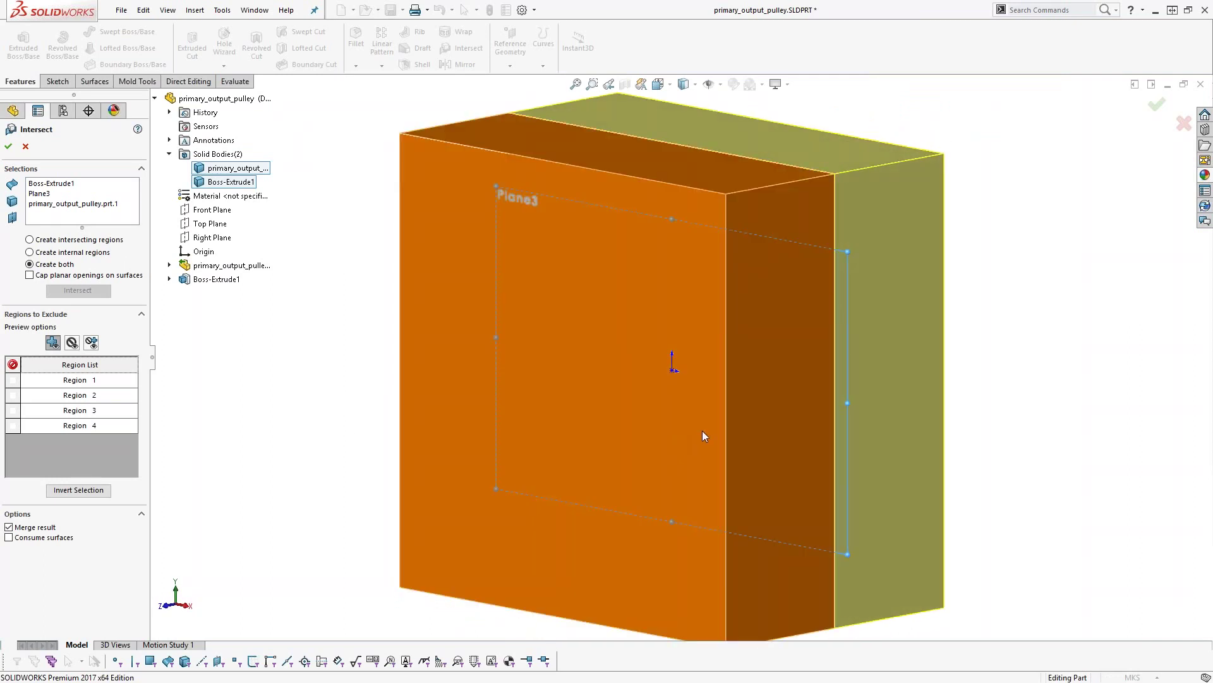
pyautogui.scroll(2, 711, 432)
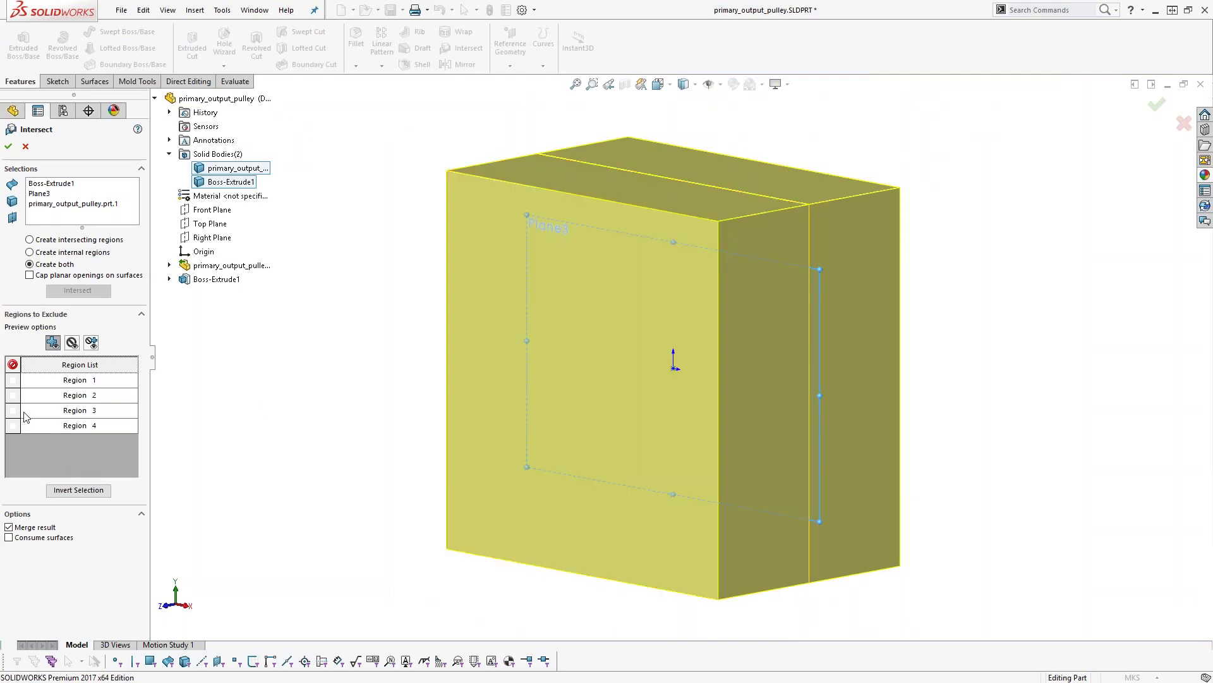
pyautogui.click(13, 410)
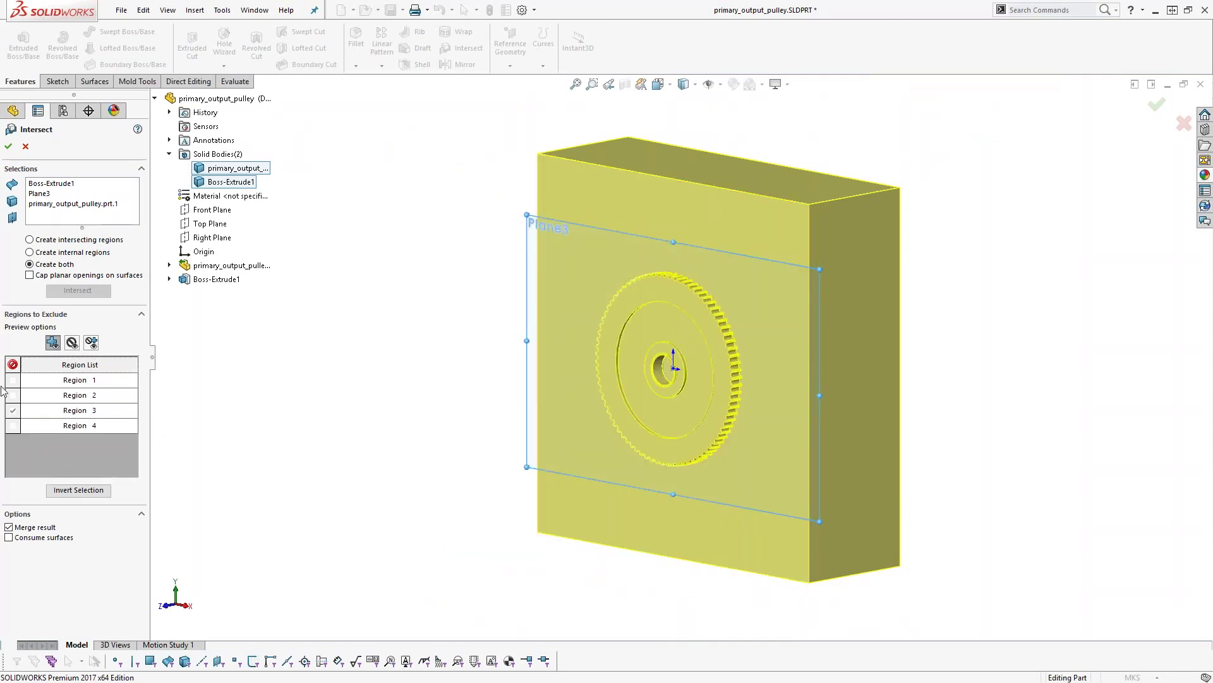
pyautogui.click(9, 148)
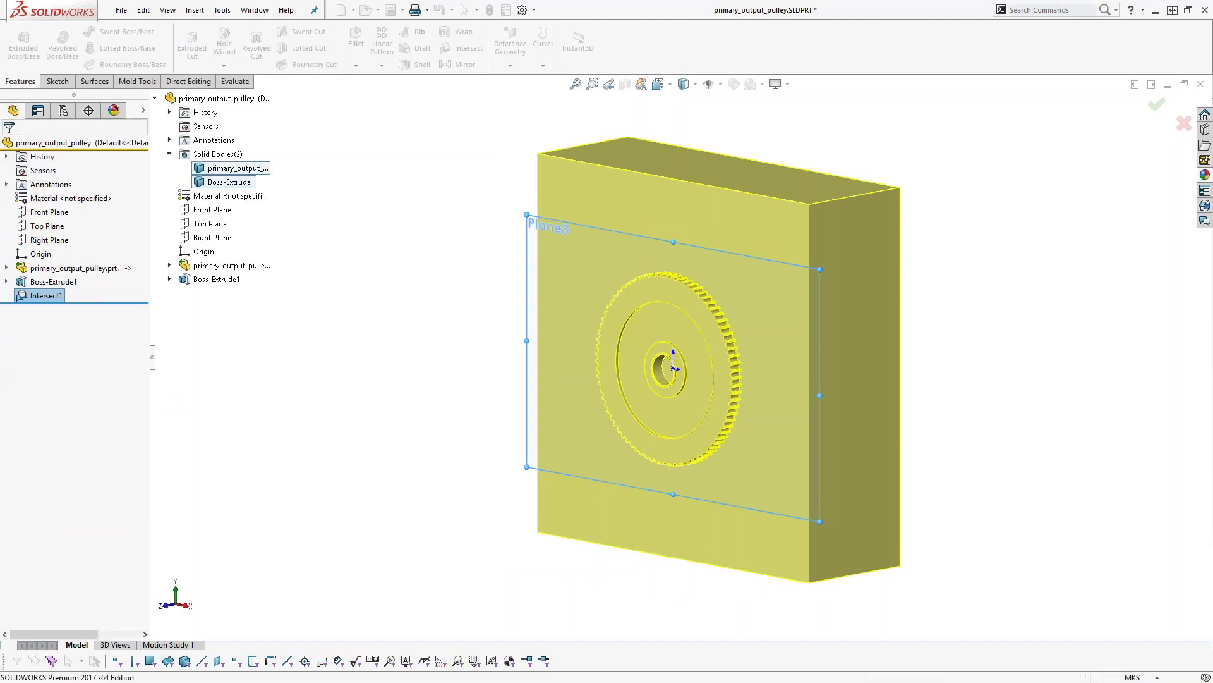
# - Hide Plane3 in front of the pulley mold half
pyautogui.click(500, 225)
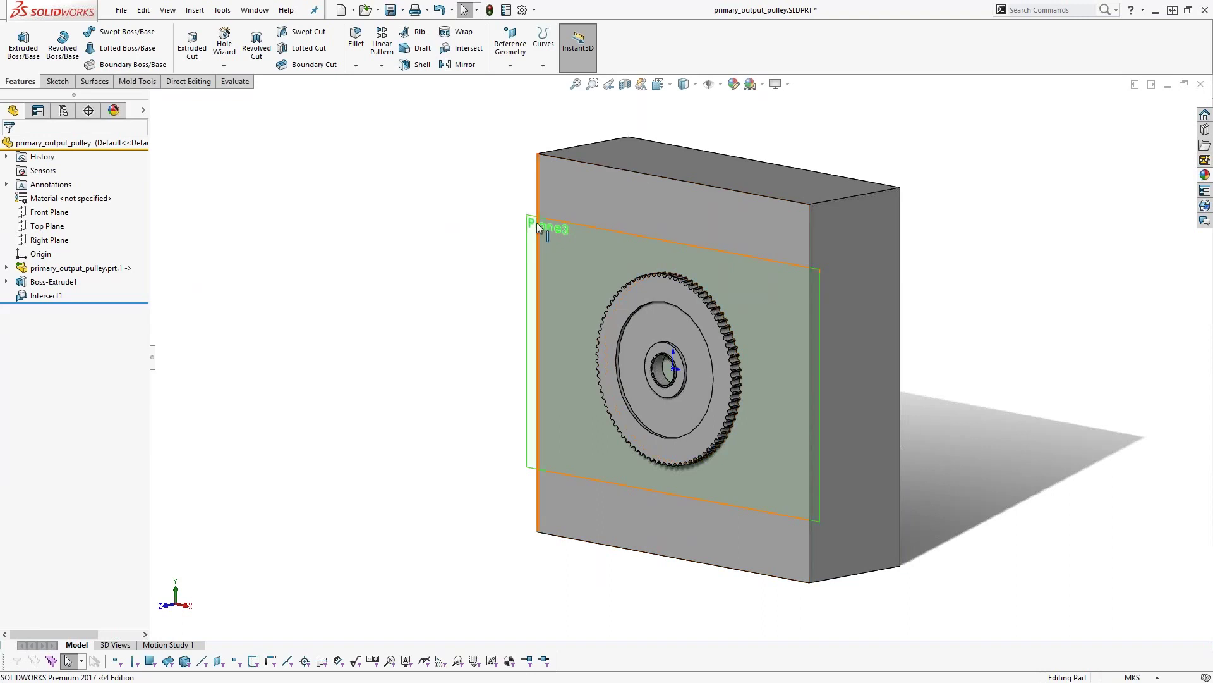
pyautogui.click(528, 229)
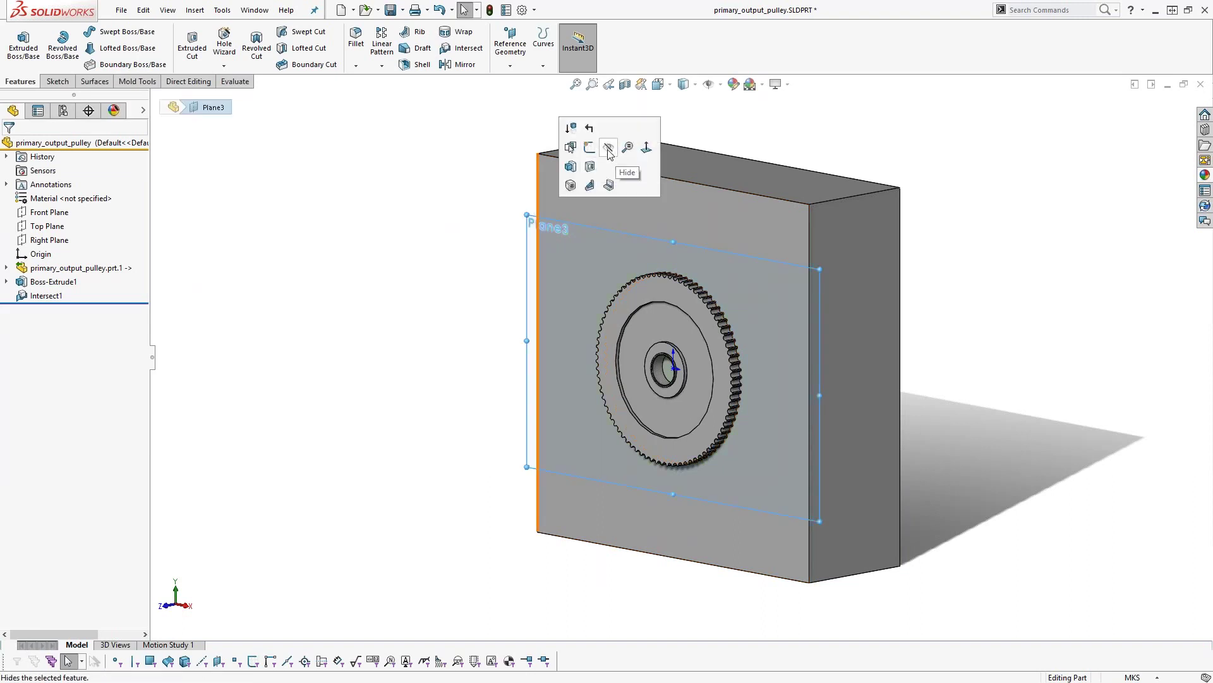
pyautogui.click(608, 147)
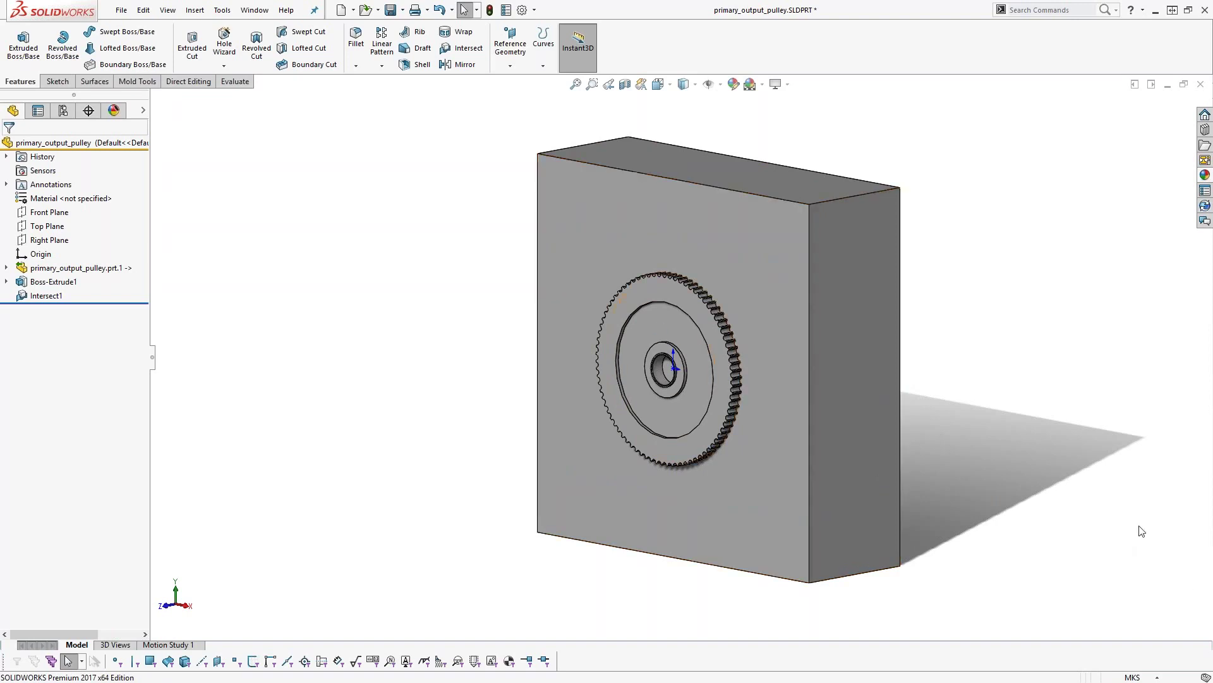
# - Switch to File Explorer and open primary_output_pulleywaterline.SLDPRT from the MoldTools and 3Dinterconnect folder in SOLIDWORKS
pyautogui.hotkey('alt', 'Tab')
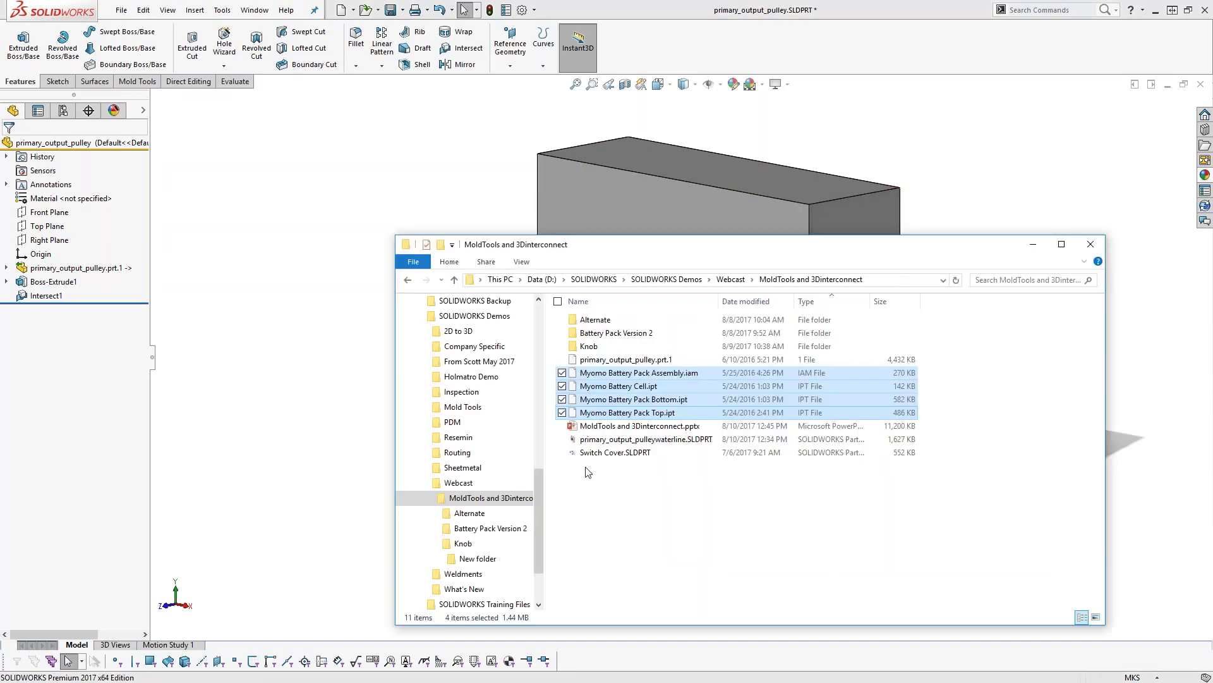
pyautogui.click(597, 445)
pyautogui.hotkey('alt', 'Tab')
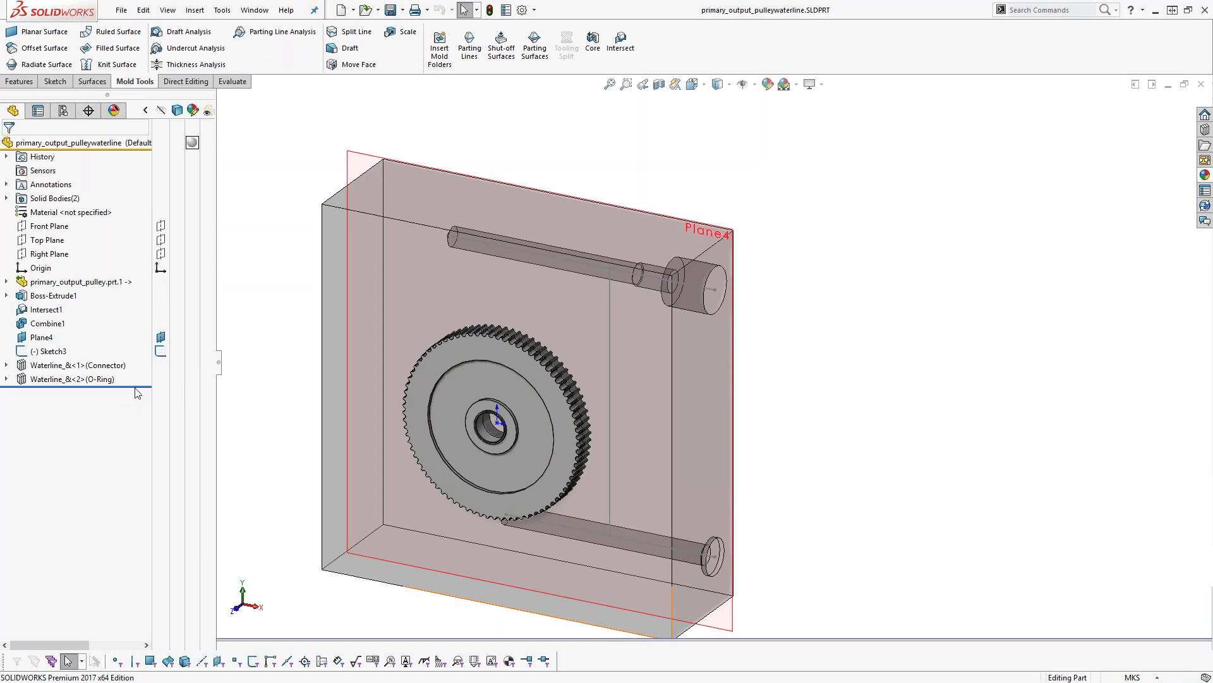
# - Roll the model back before both Waterline features to examine the layout sketch from behind, and roll forward to the end
pyautogui.moveTo(138, 387); pyautogui.dragTo(126, 358)
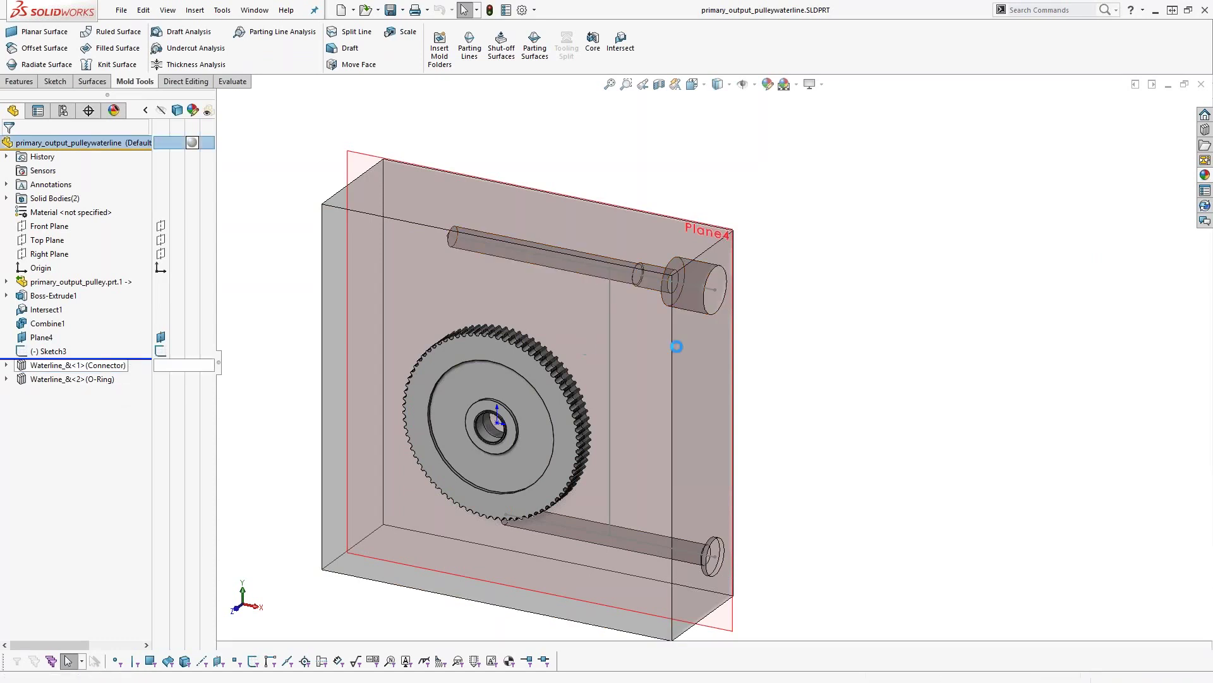
pyautogui.moveTo(805, 355); pyautogui.dragTo(359, 264, button='middle')
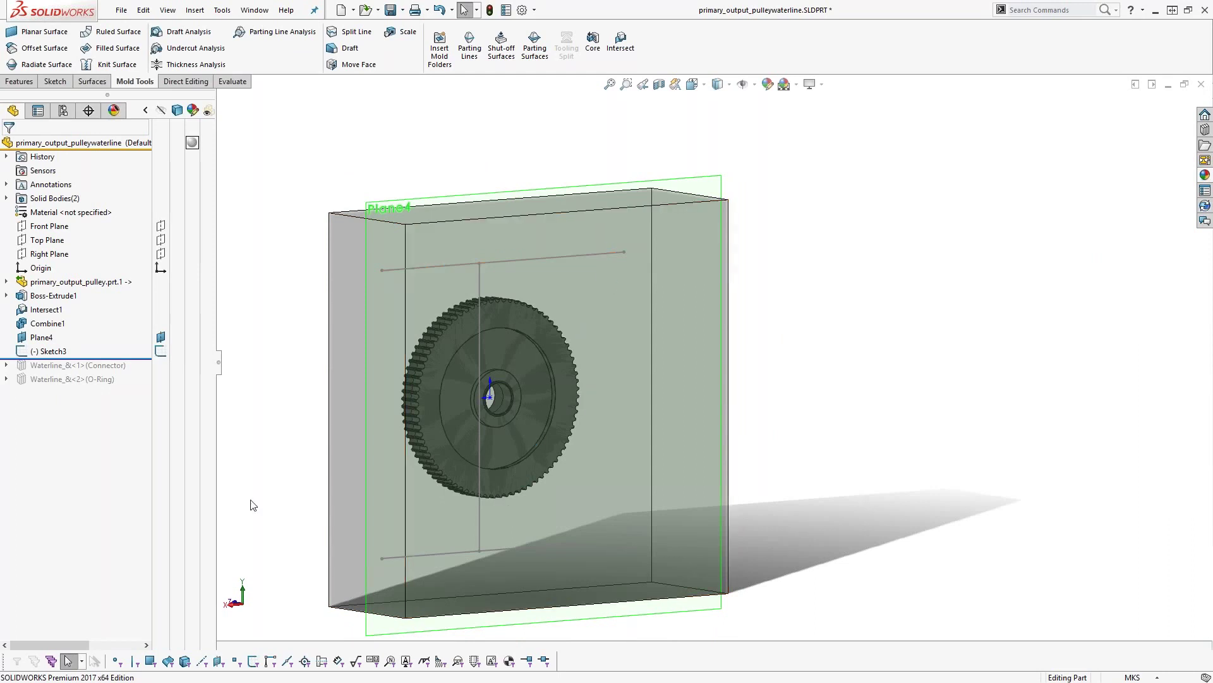
pyautogui.moveTo(32, 358); pyautogui.dragTo(130, 382)
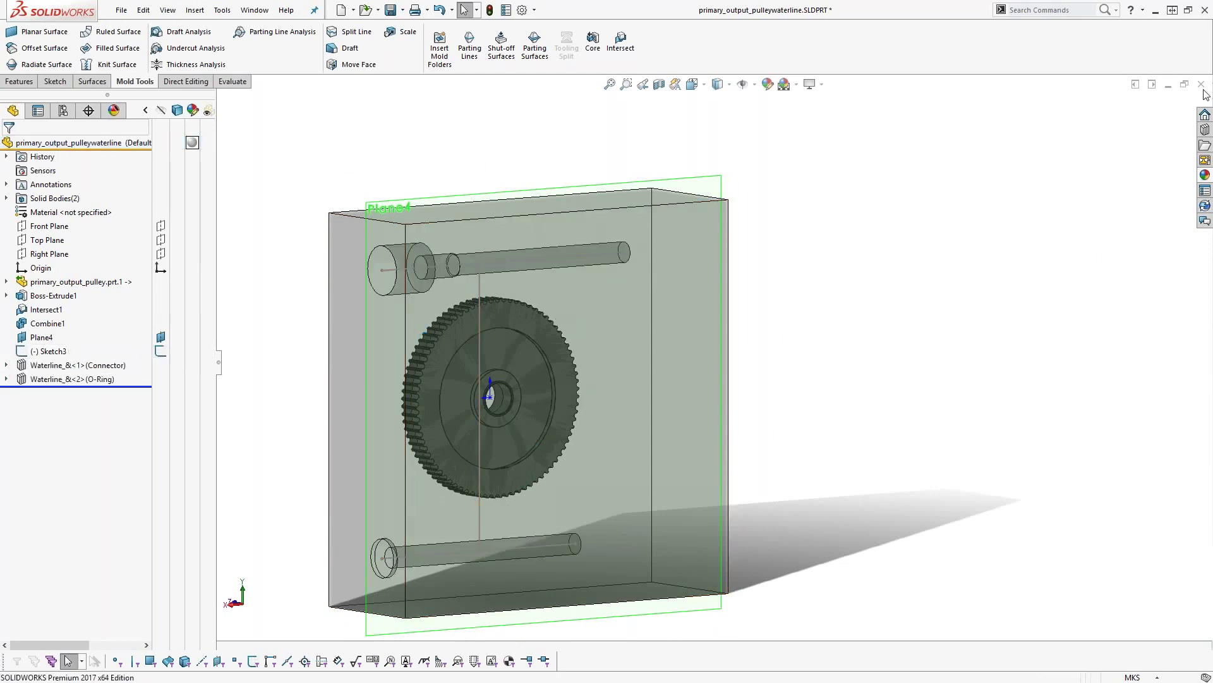
# - Insert the Waterline_& library feature on the block's top face as Hole Only, referencing both endpoints of the vertical sketch line
pyautogui.click(1205, 130)
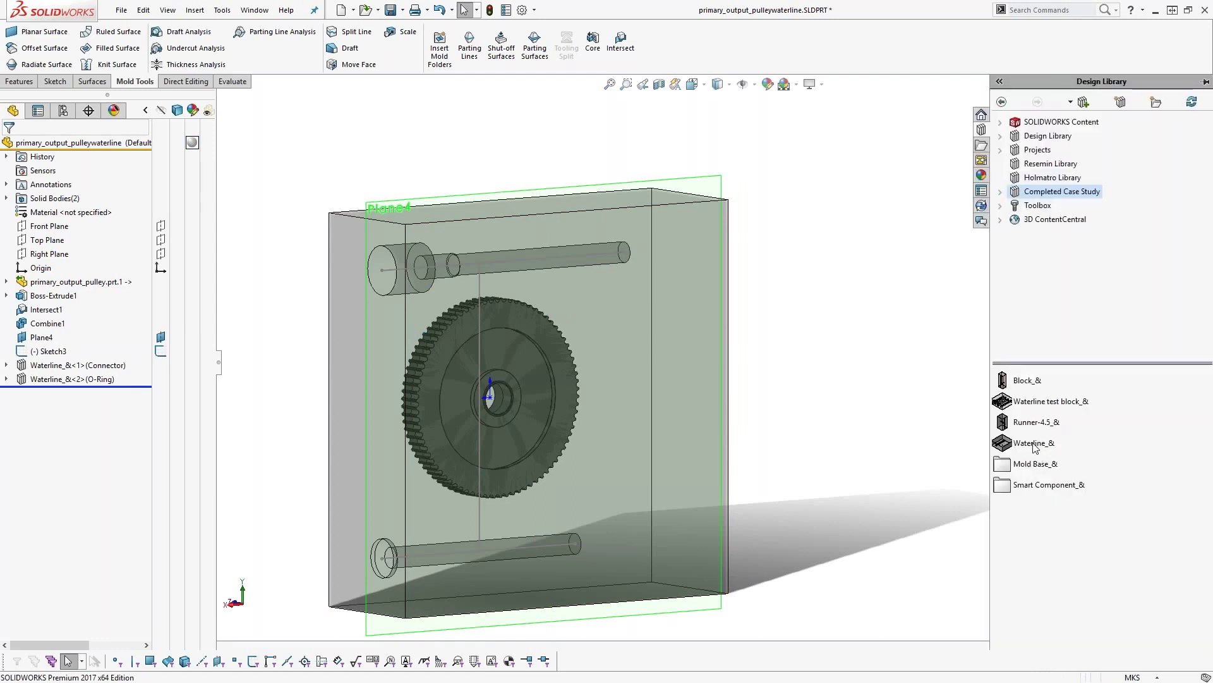
pyautogui.moveTo(1034, 447)
pyautogui.moveTo(1035, 447); pyautogui.dragTo(524, 205)
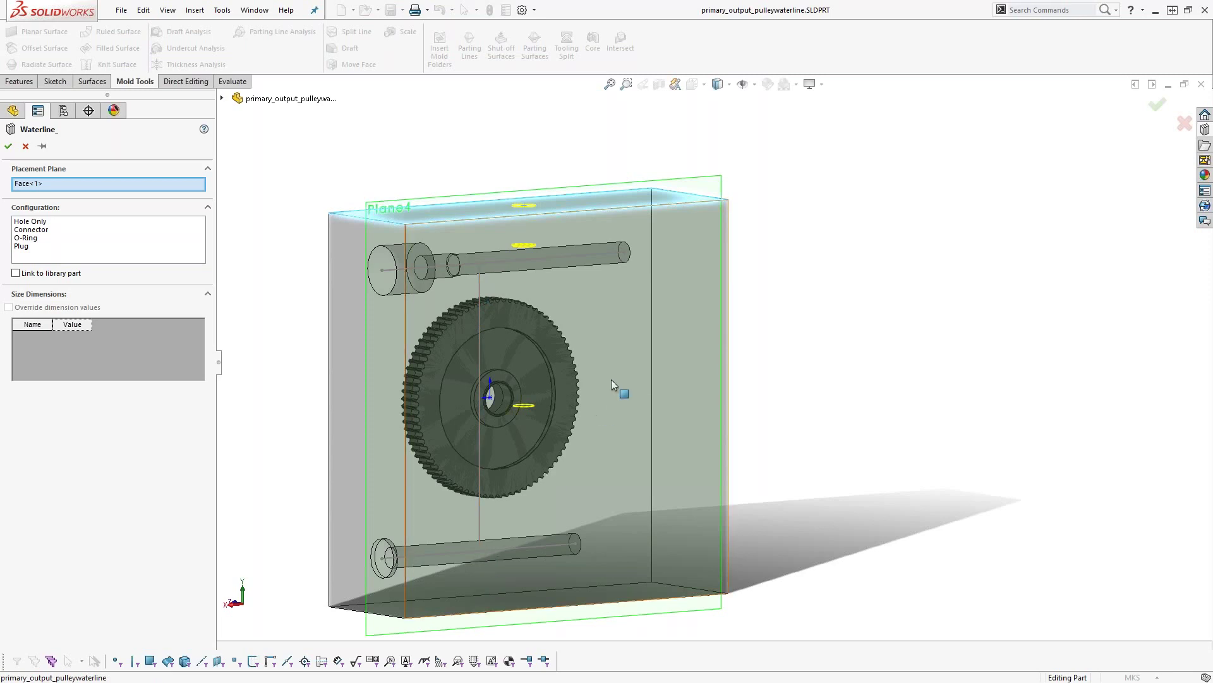
pyautogui.click(27, 222)
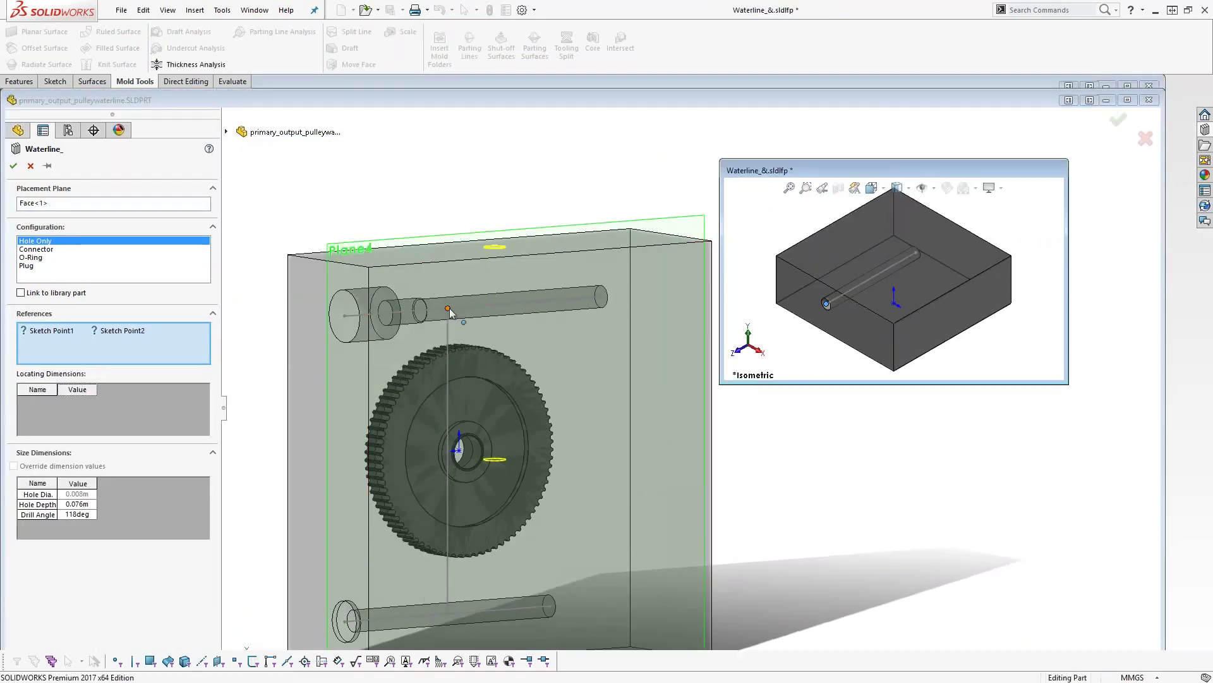
pyautogui.click(449, 309)
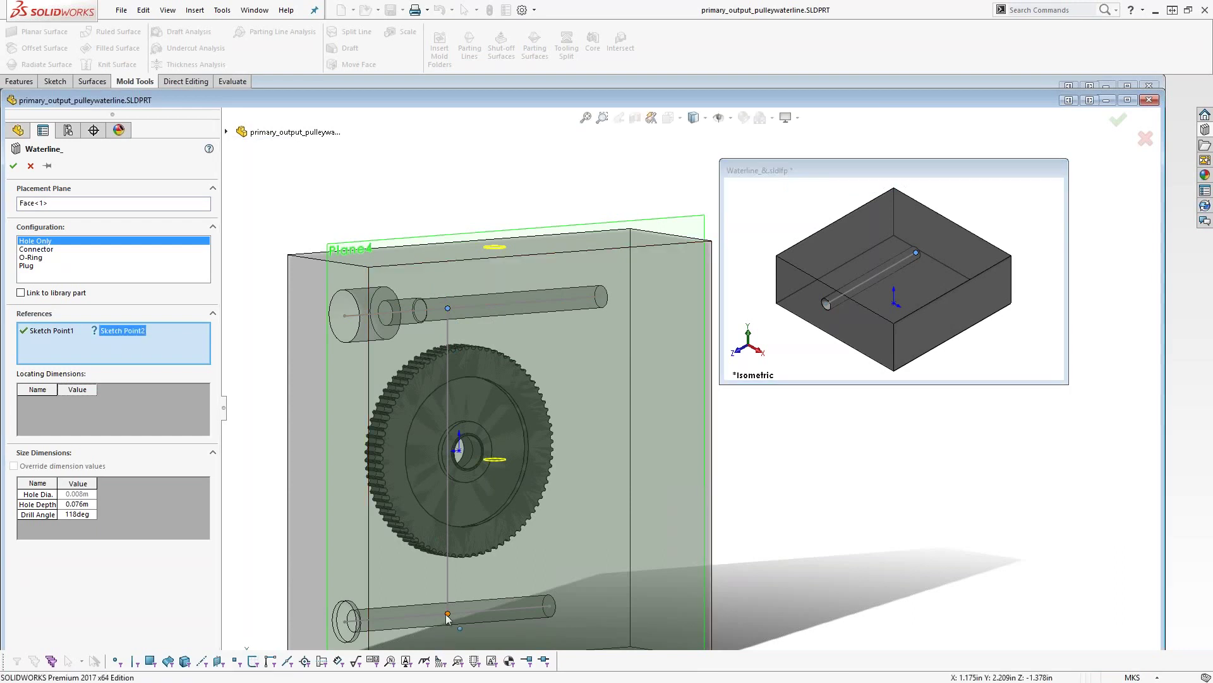
pyautogui.click(447, 614)
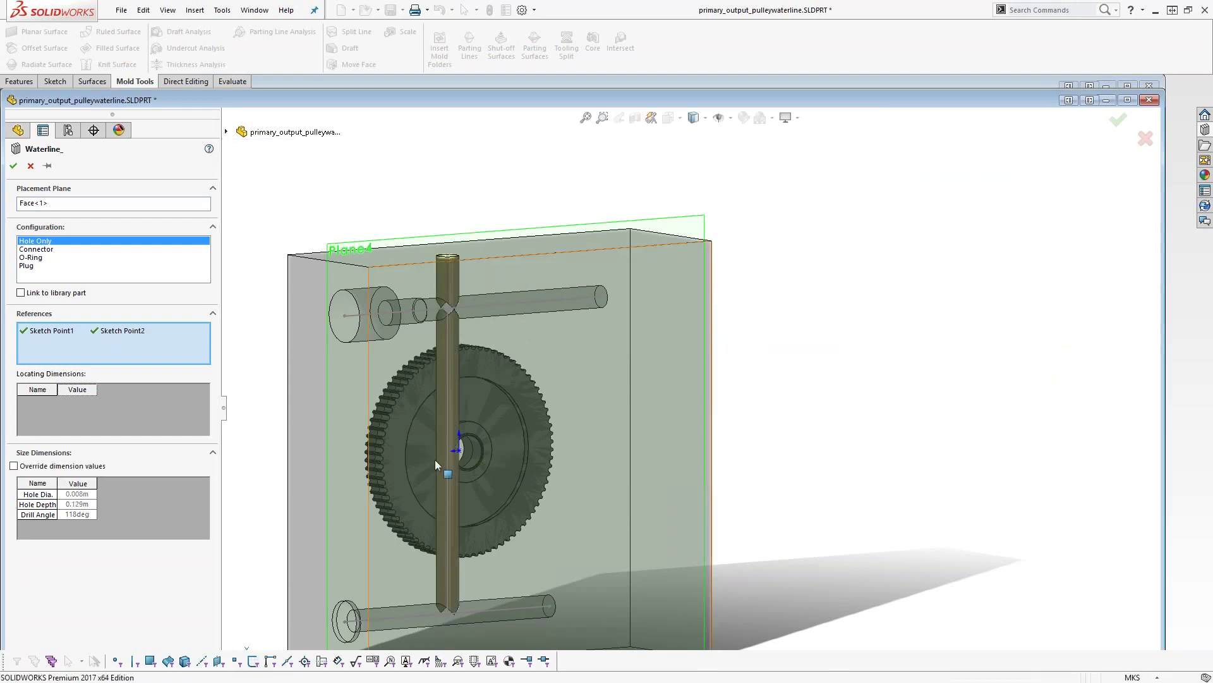
pyautogui.click(13, 167)
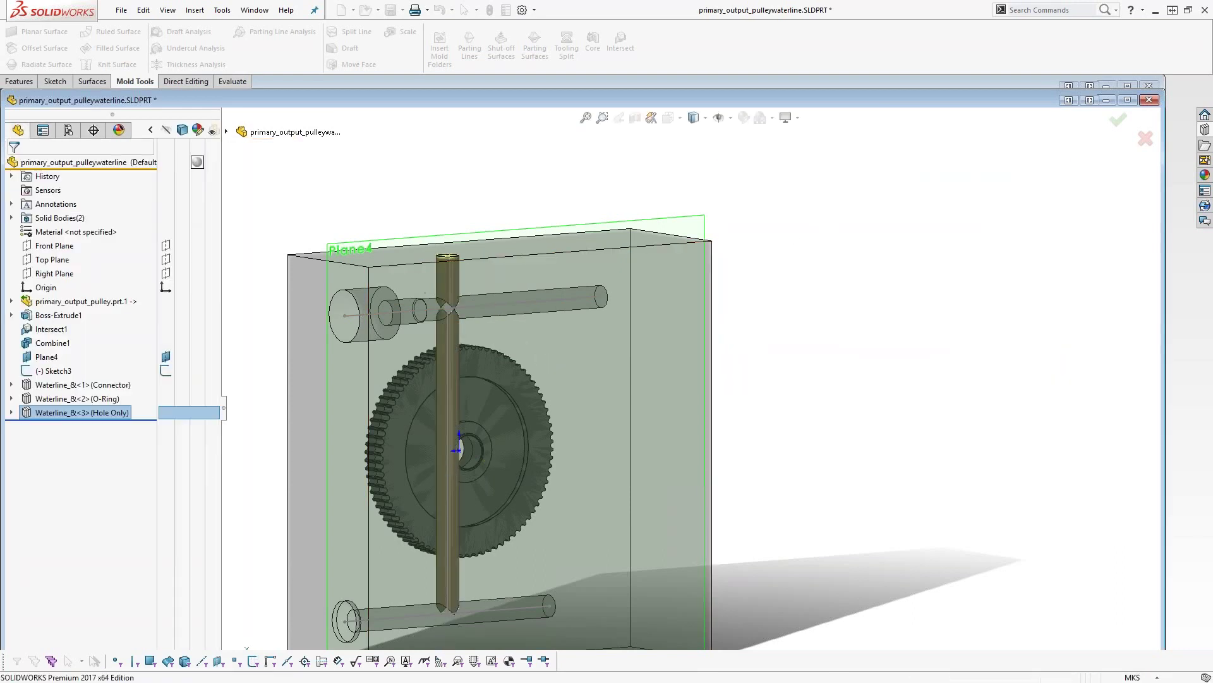
pyautogui.scroll(3, 666, 314)
pyautogui.moveTo(527, 403); pyautogui.dragTo(638, 391, button='middle')
pyautogui.moveTo(555, 348); pyautogui.dragTo(599, 362, button='middle')
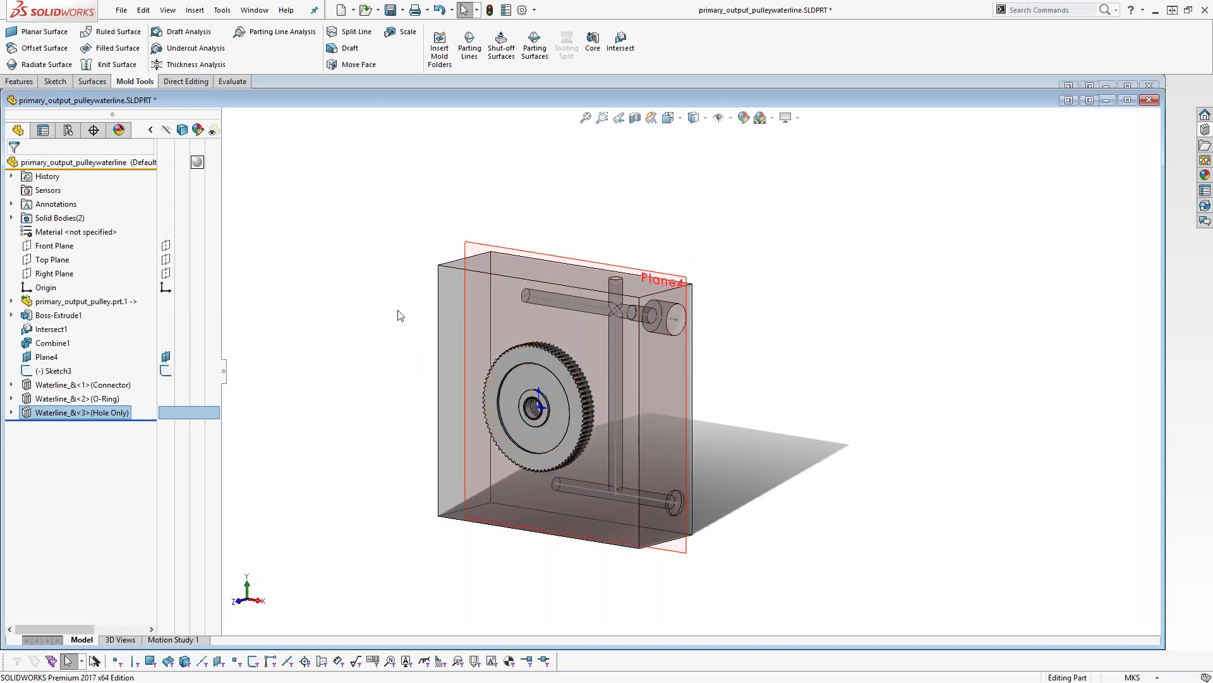
pyautogui.click(286, 299)
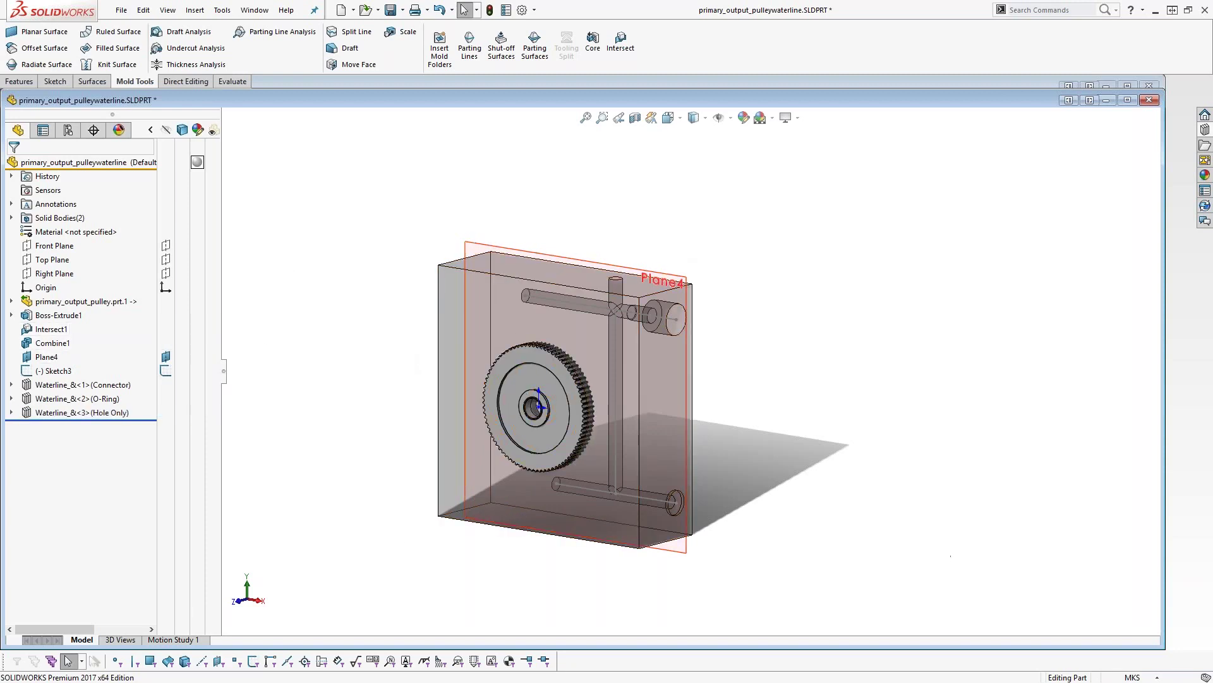
# - Switch to File Explorer and copy primary_output_pulley.prt.2 from the Alternate folder into the MoldTools and 3Dinterconnect folder
pyautogui.hotkey('alt', 'Tab')
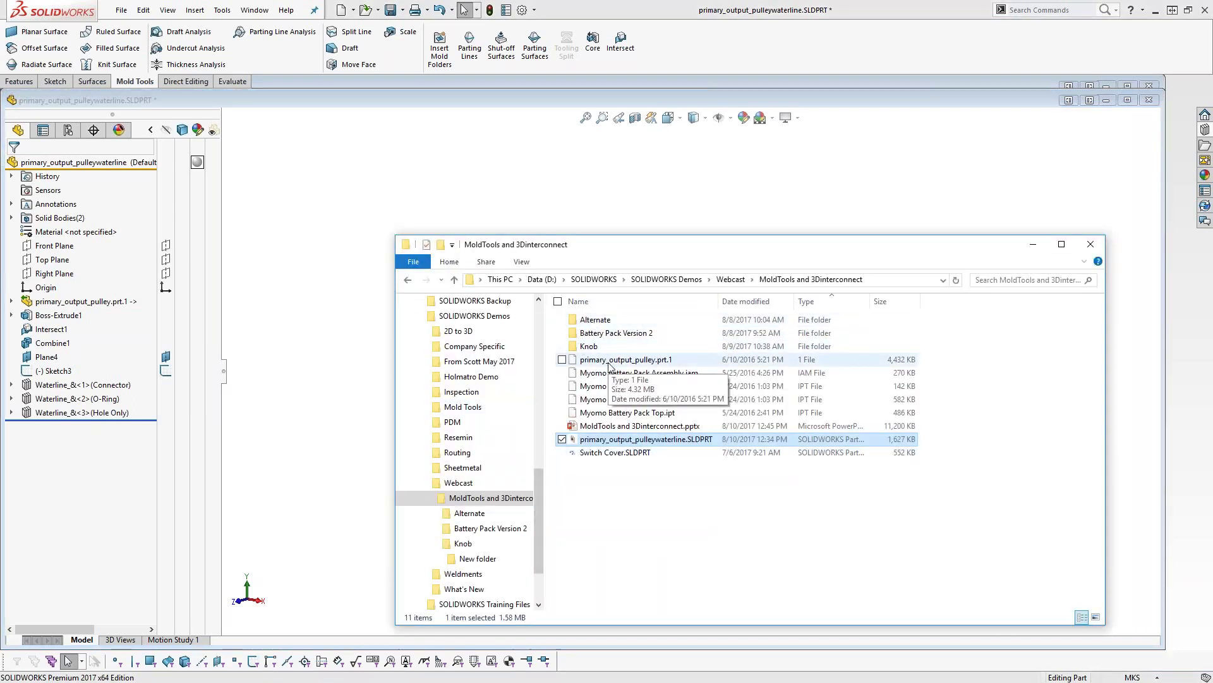
pyautogui.doubleClick(698, 447)
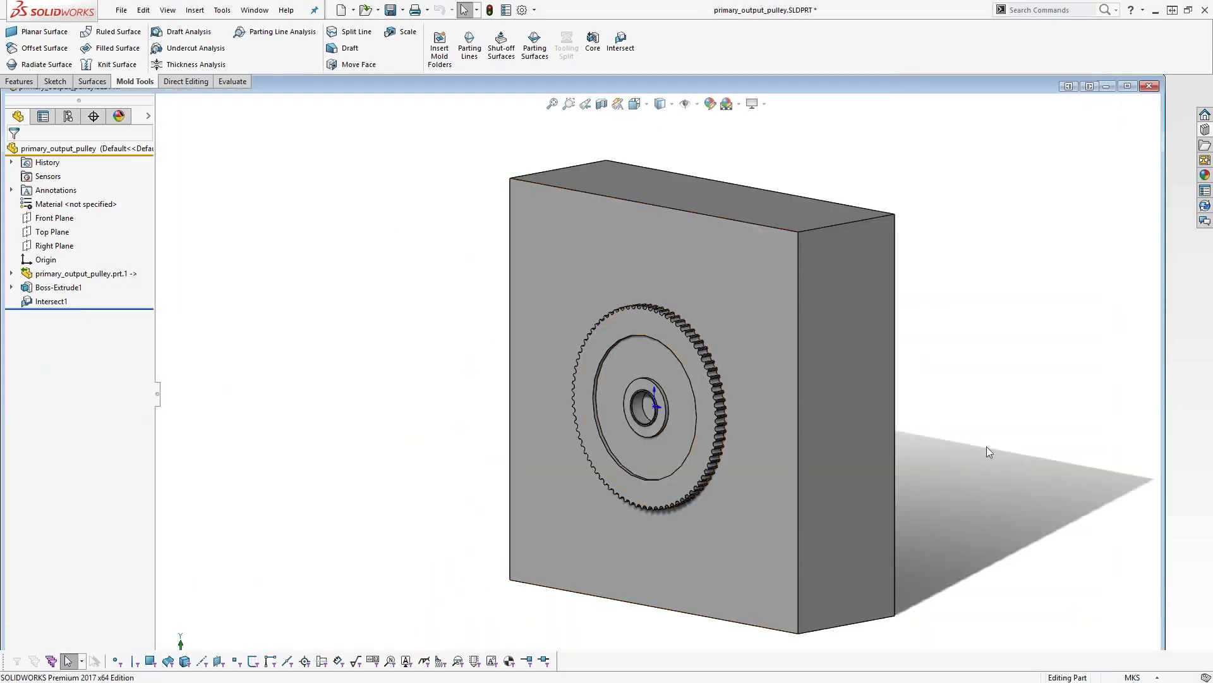
pyautogui.hotkey('alt', 'Tab')
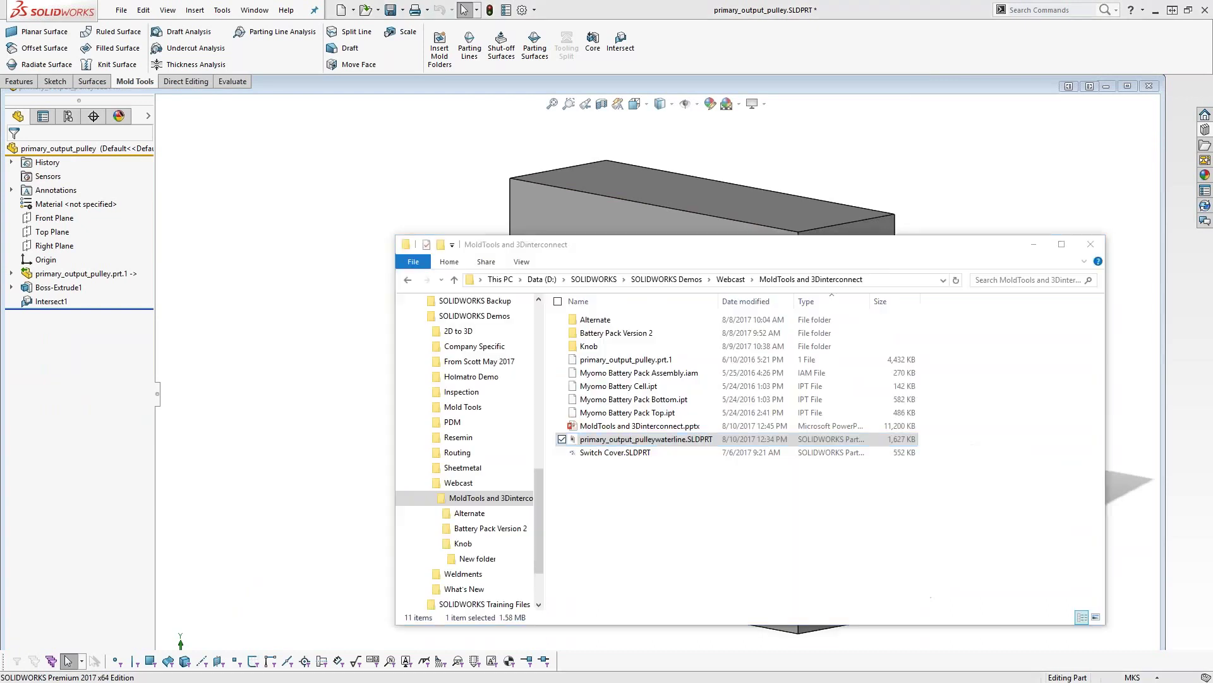
pyautogui.click(617, 322)
pyautogui.doubleClick(617, 322)
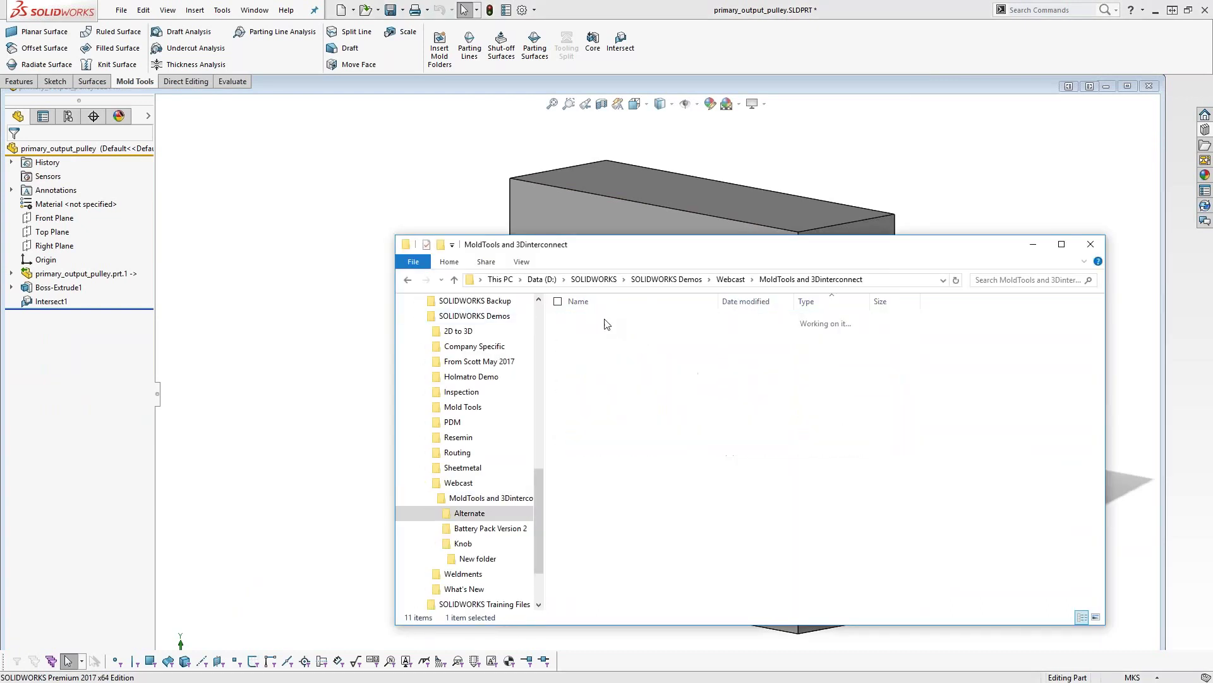
pyautogui.click(622, 323)
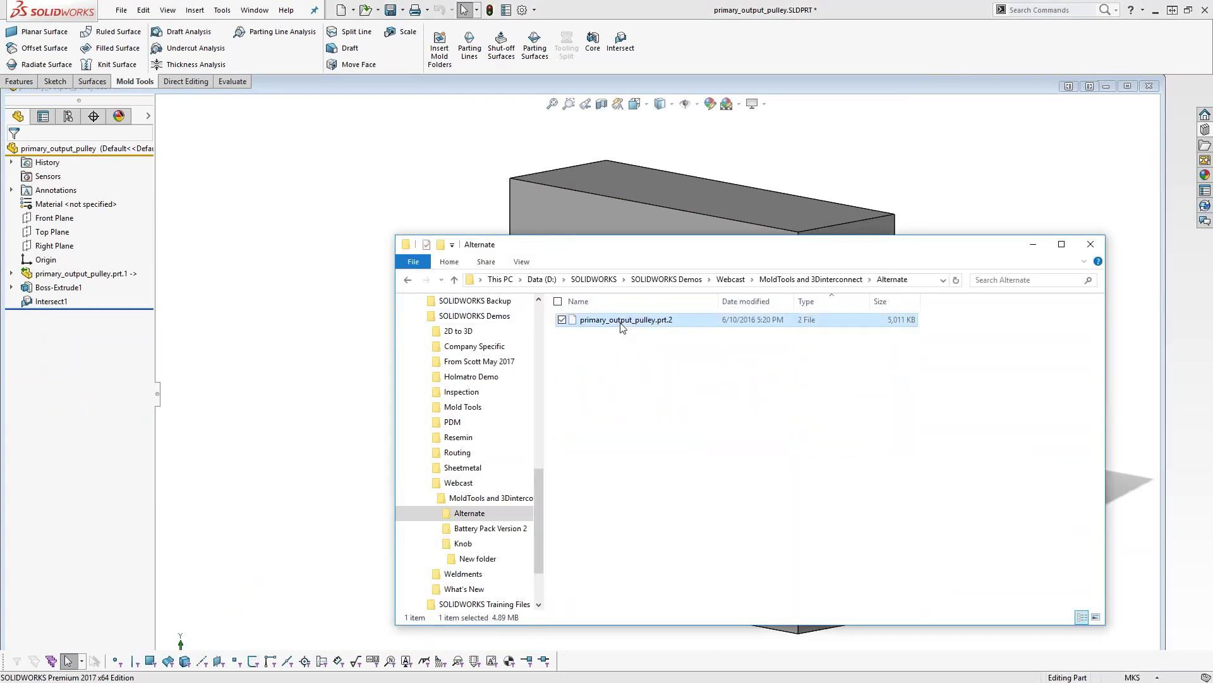
pyautogui.click(812, 279)
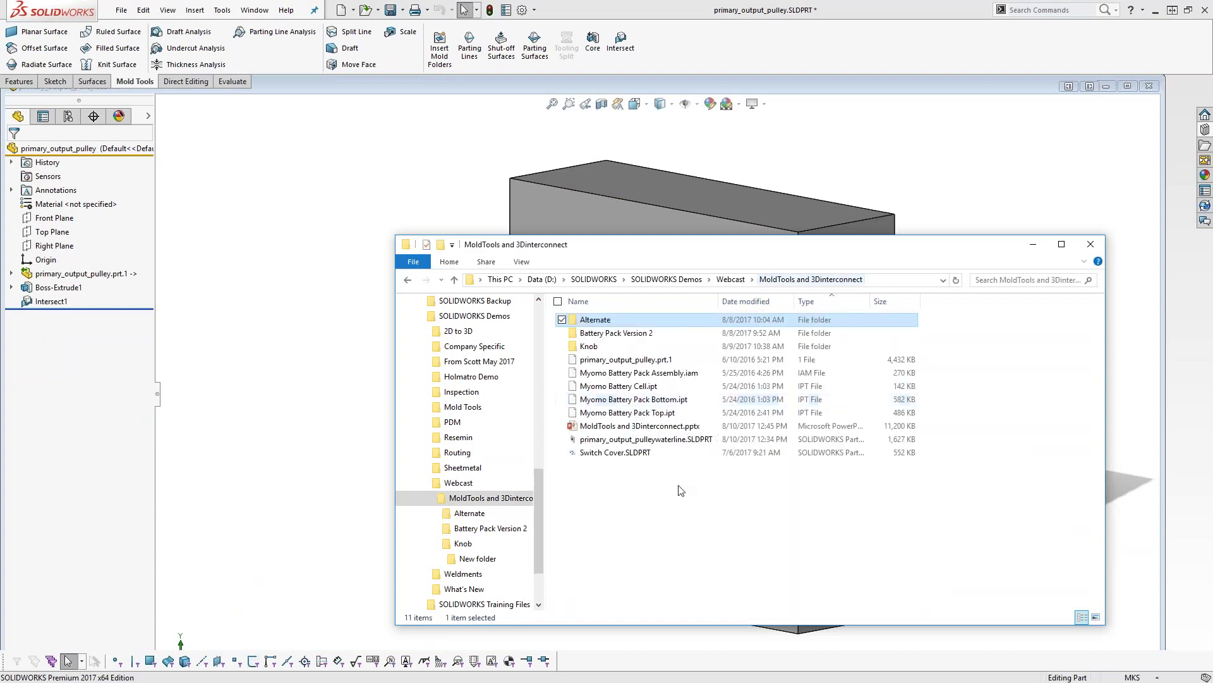
pyautogui.hotkey('ctrl', 'v')
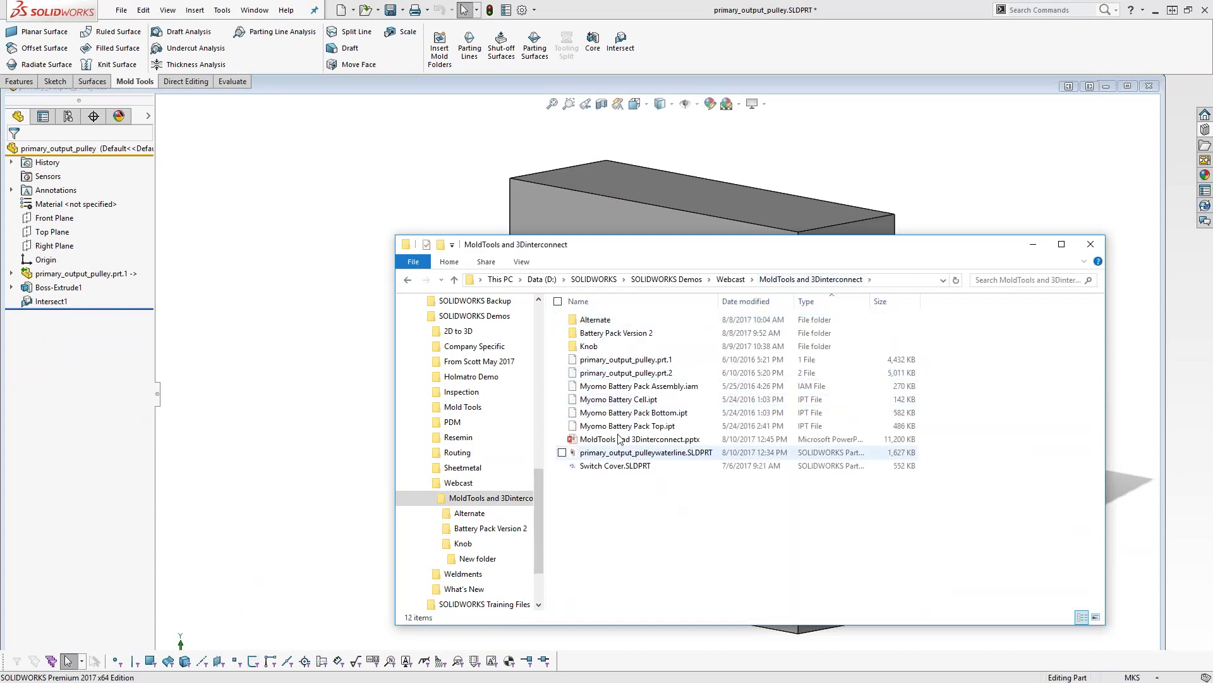
# - Return to the primary_output_pulley part in SOLIDWORKS and update the linked primary_output_pulley.prt.1 model to version prt.2
pyautogui.click(373, 192)
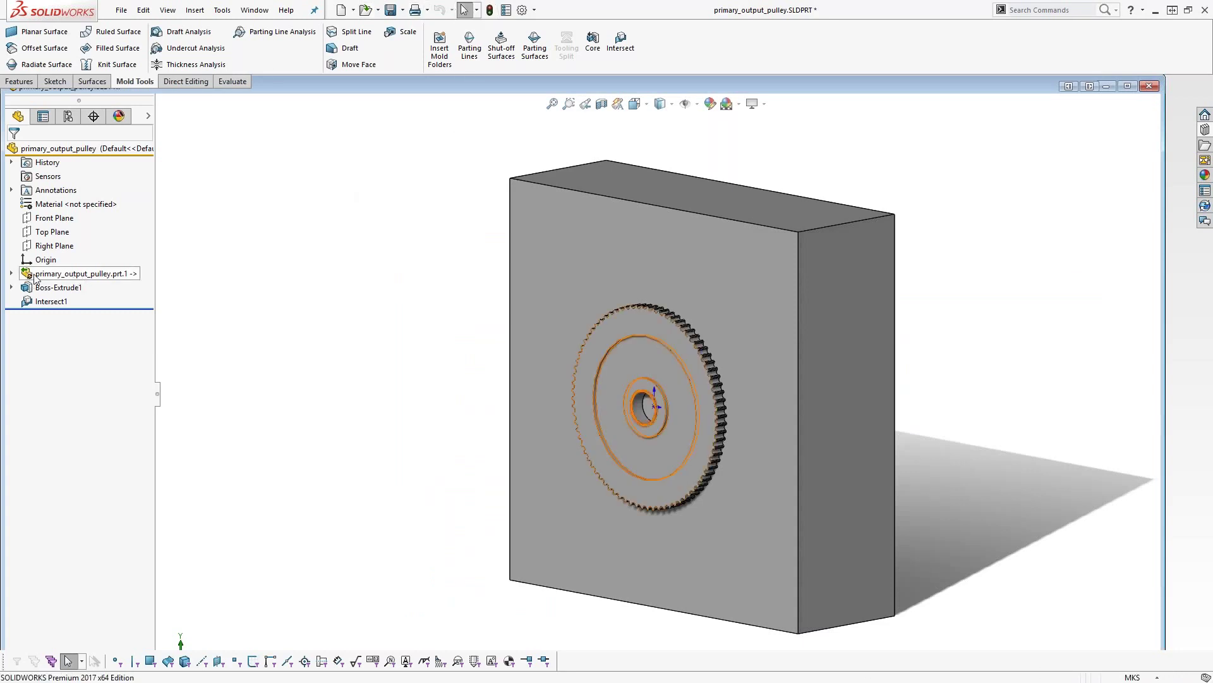
pyautogui.moveTo(52, 281)
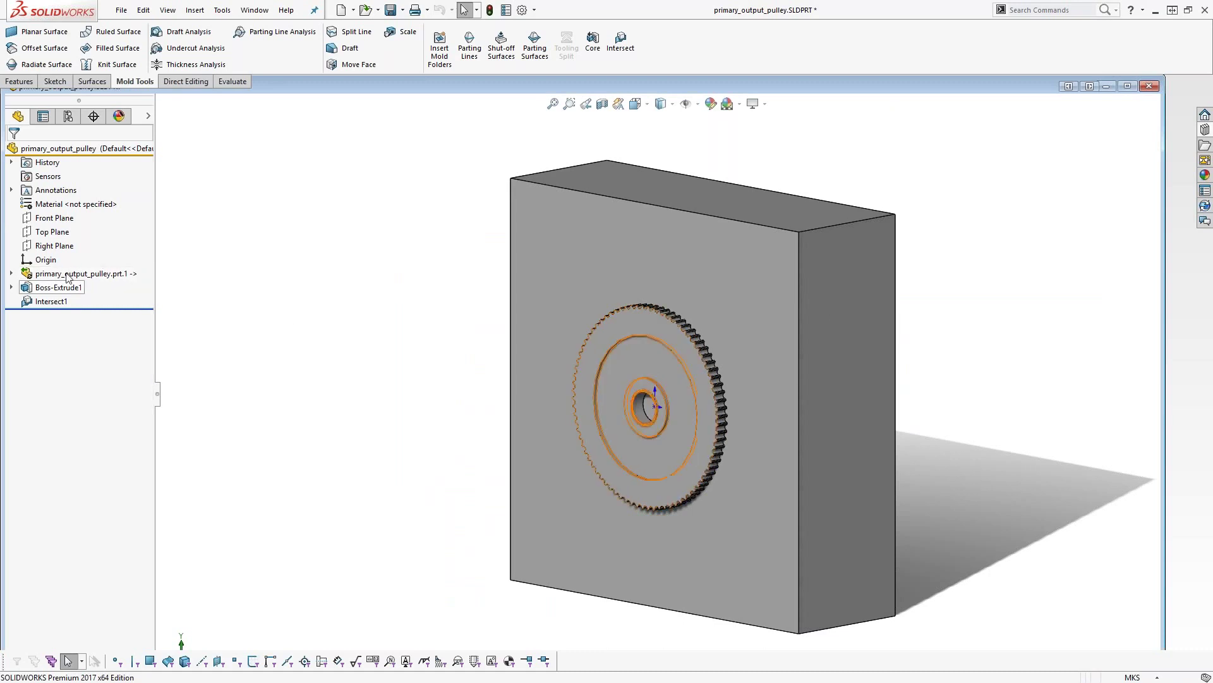
pyautogui.rightClick(69, 278)
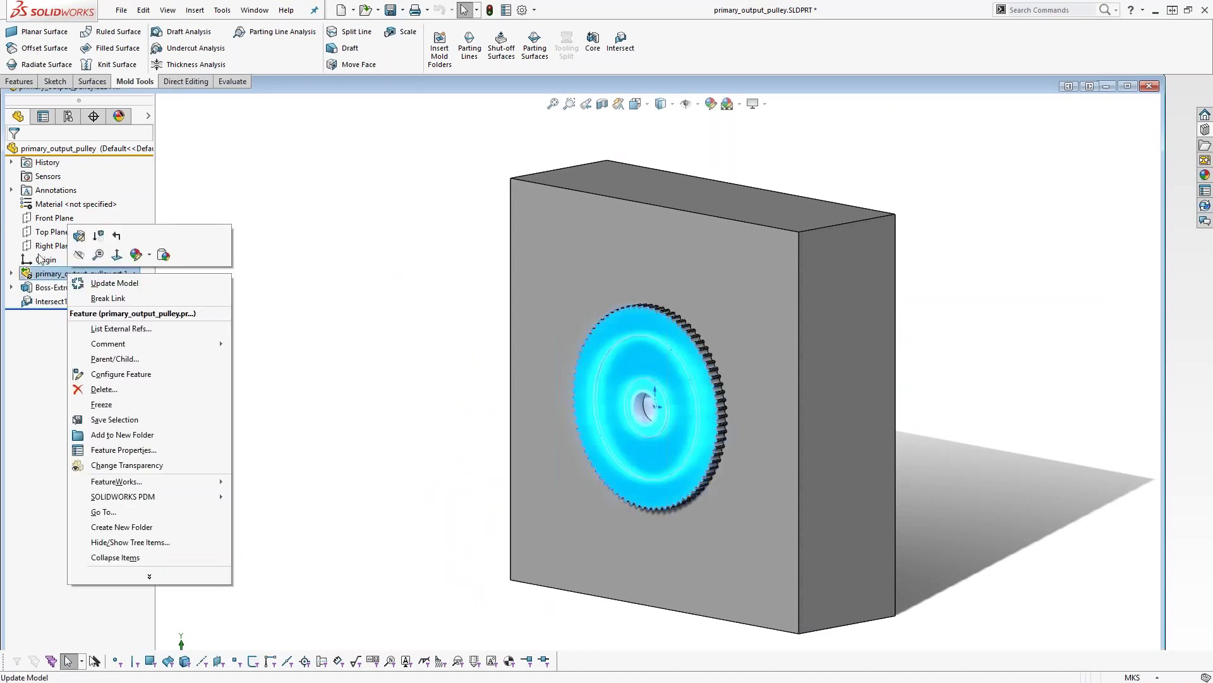
pyautogui.click(111, 283)
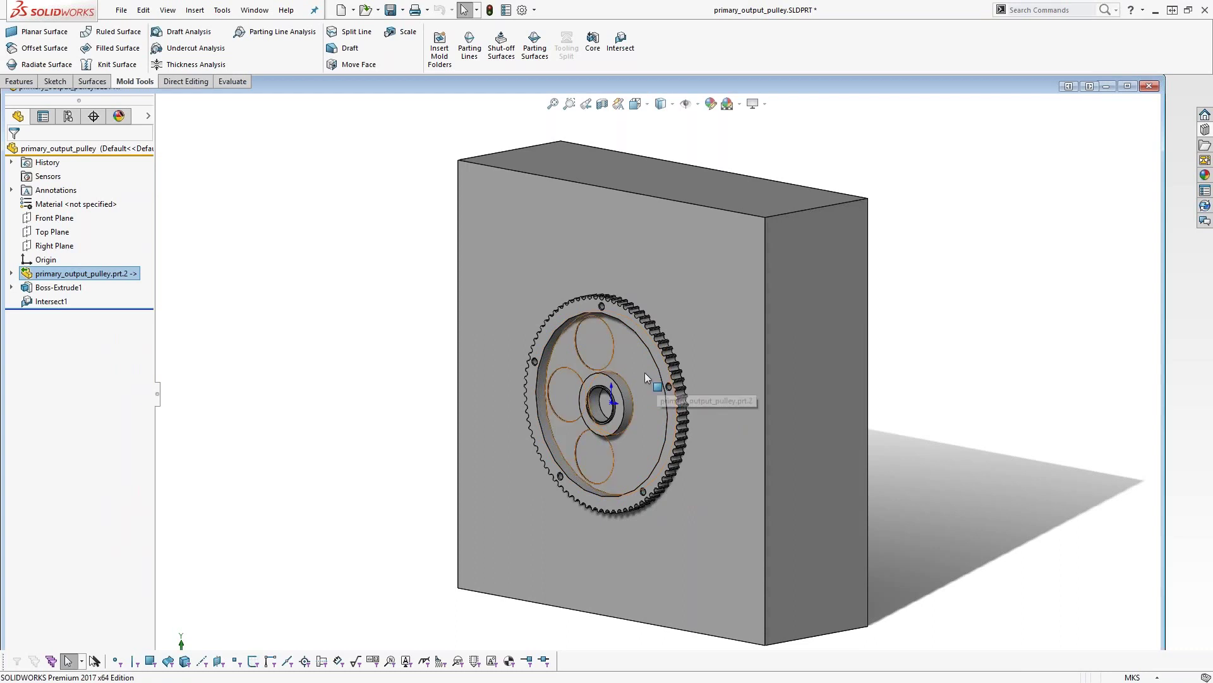
pyautogui.moveTo(680, 430)
pyautogui.mouseDown(button='middle')
pyautogui.moveTo(655, 409)
pyautogui.moveTo(670, 421)
pyautogui.mouseUp(button='middle')
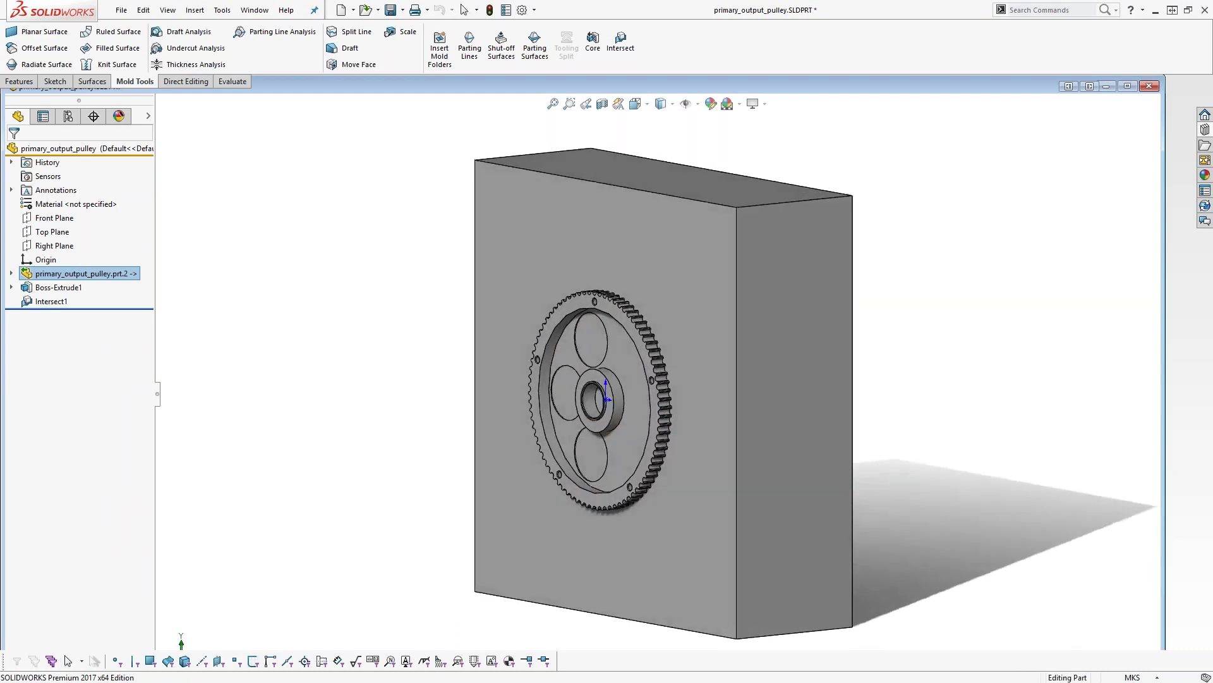
pyautogui.click(667, 256)
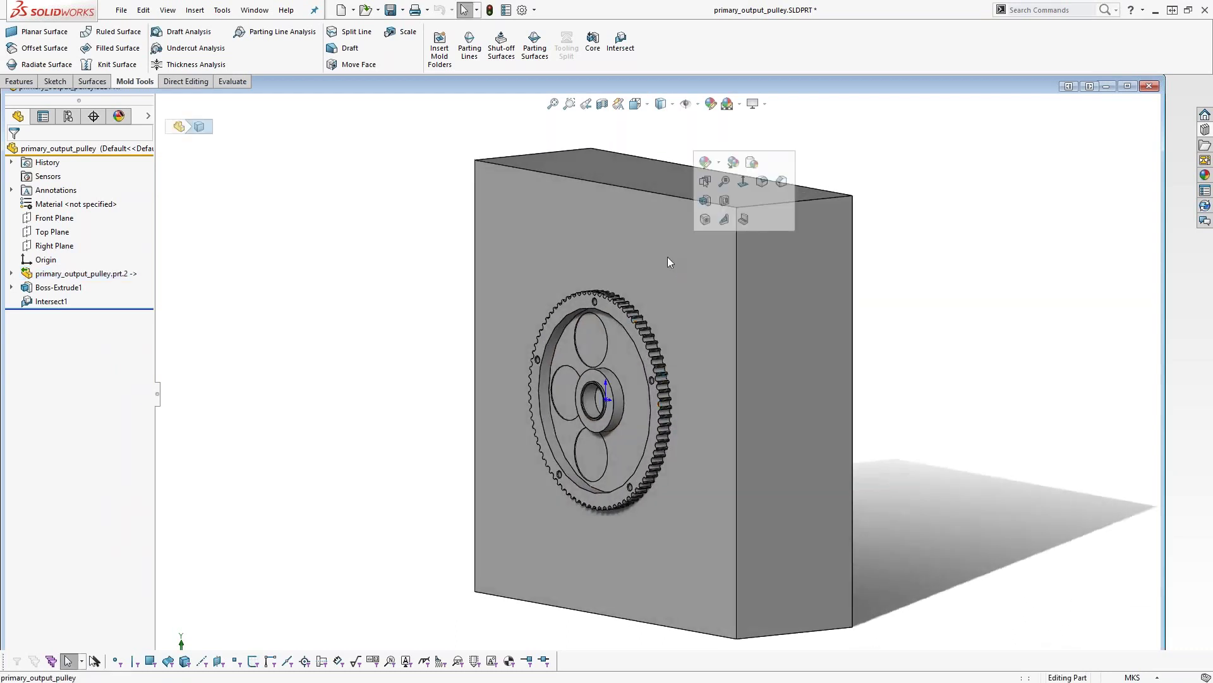
pyautogui.click(185, 81)
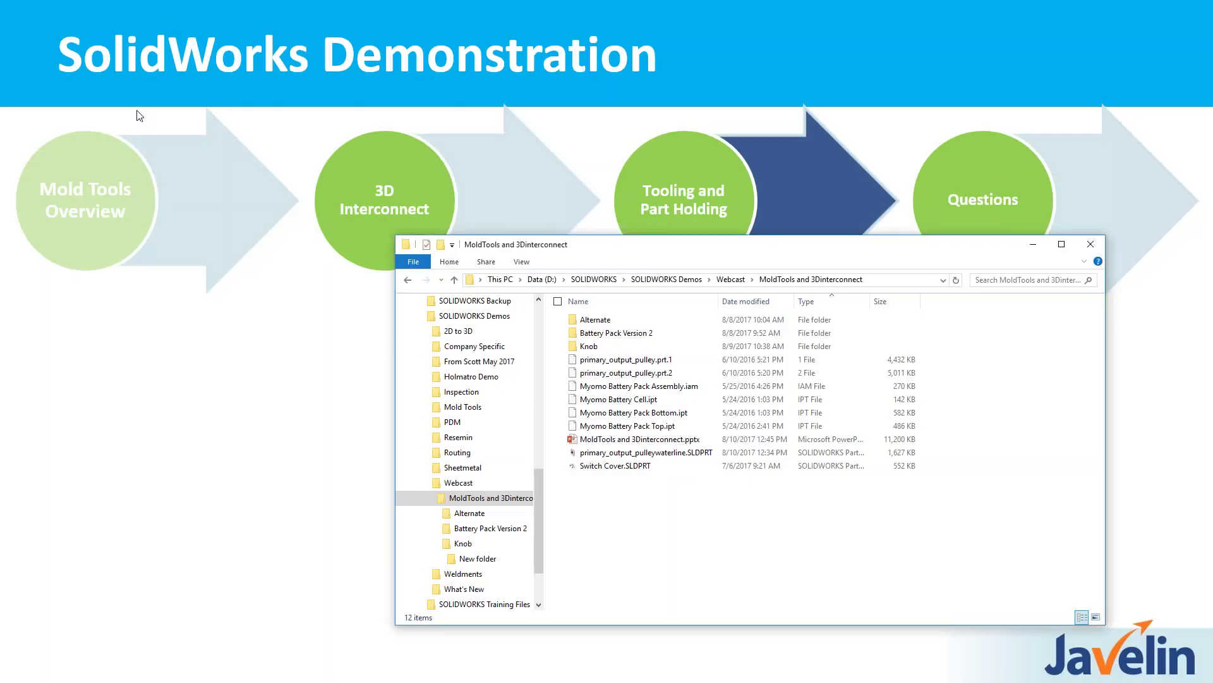
pyautogui.click(137, 112)
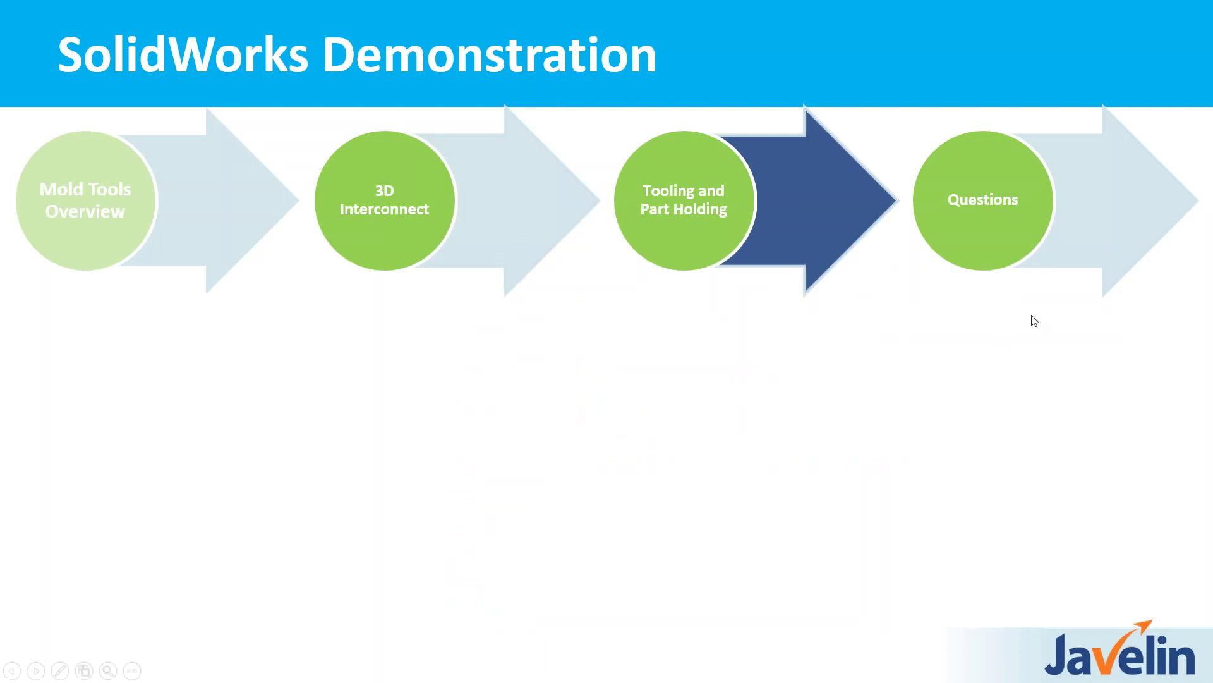
pyautogui.click(916, 337)
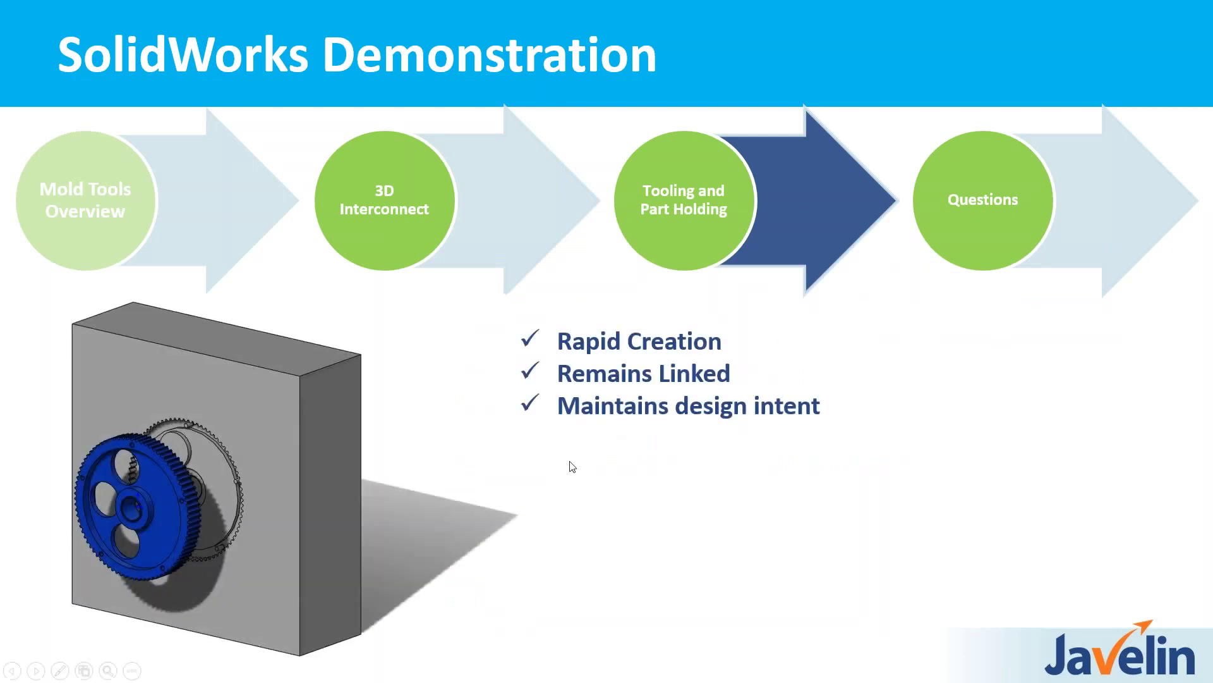